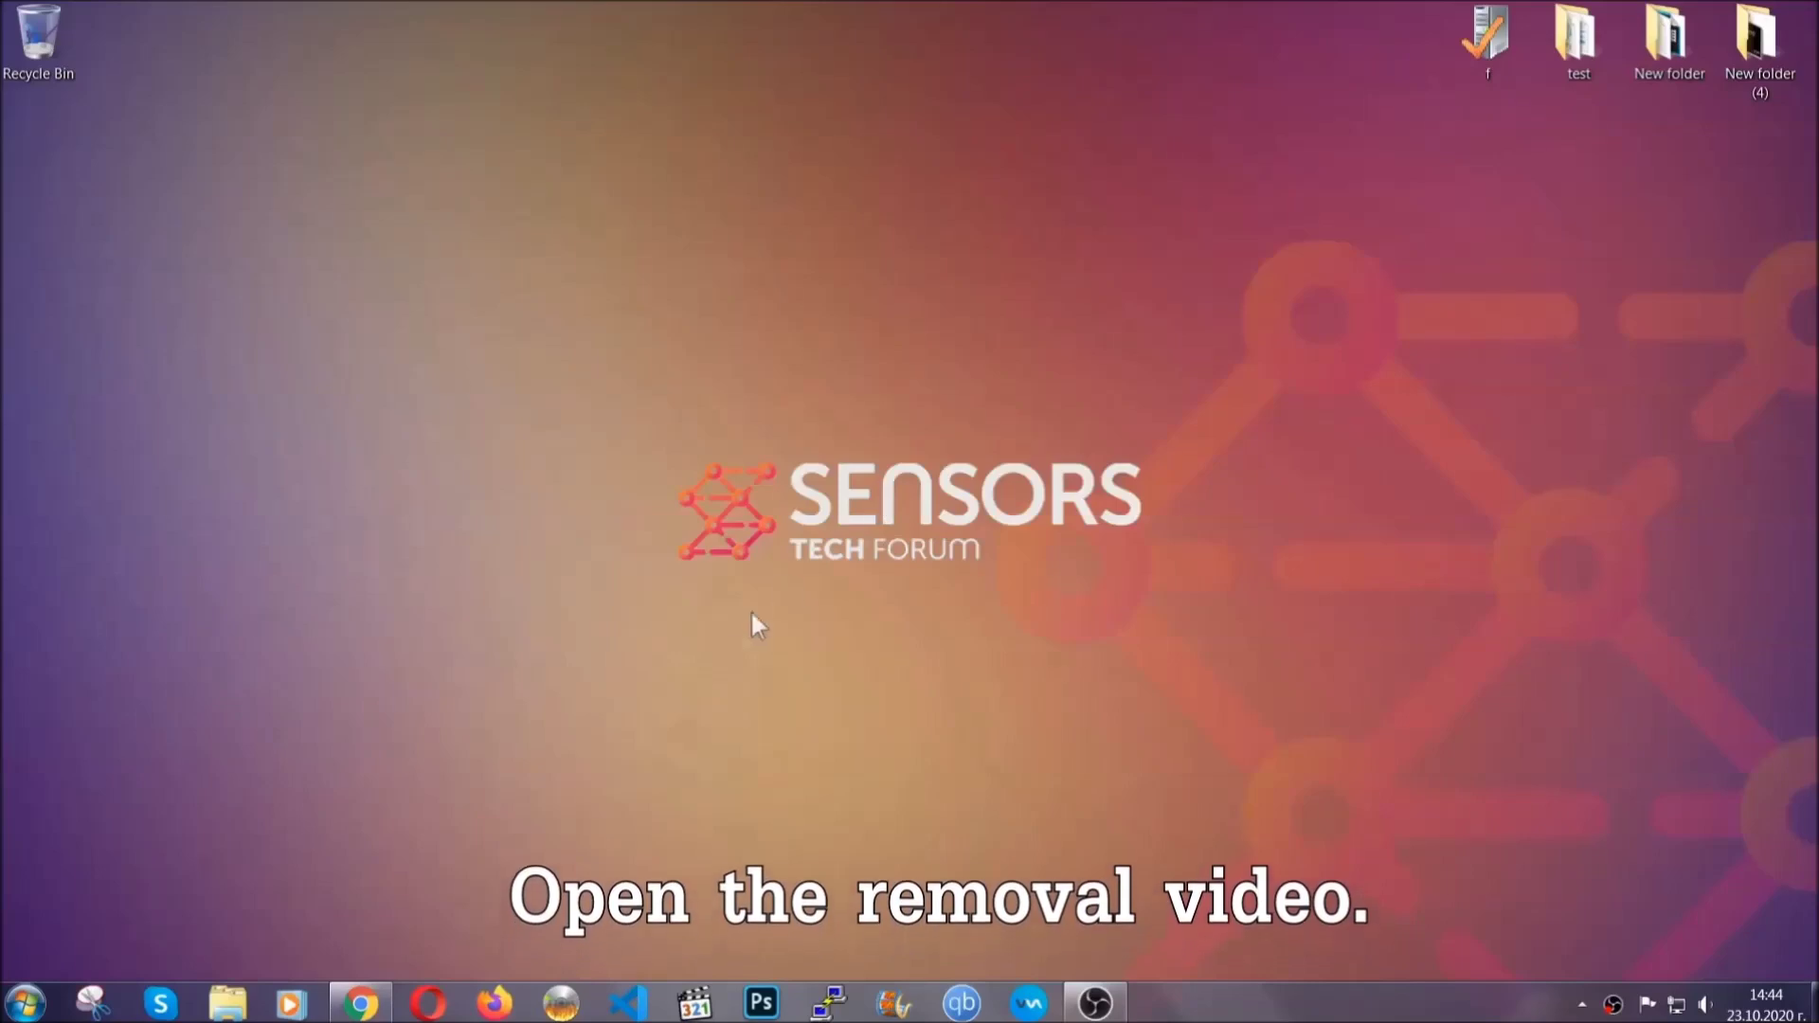
Bring up the YouTube video 'How to Remove a Ransomware Virus (Windows)' in Chrome
left_click(360, 1006)
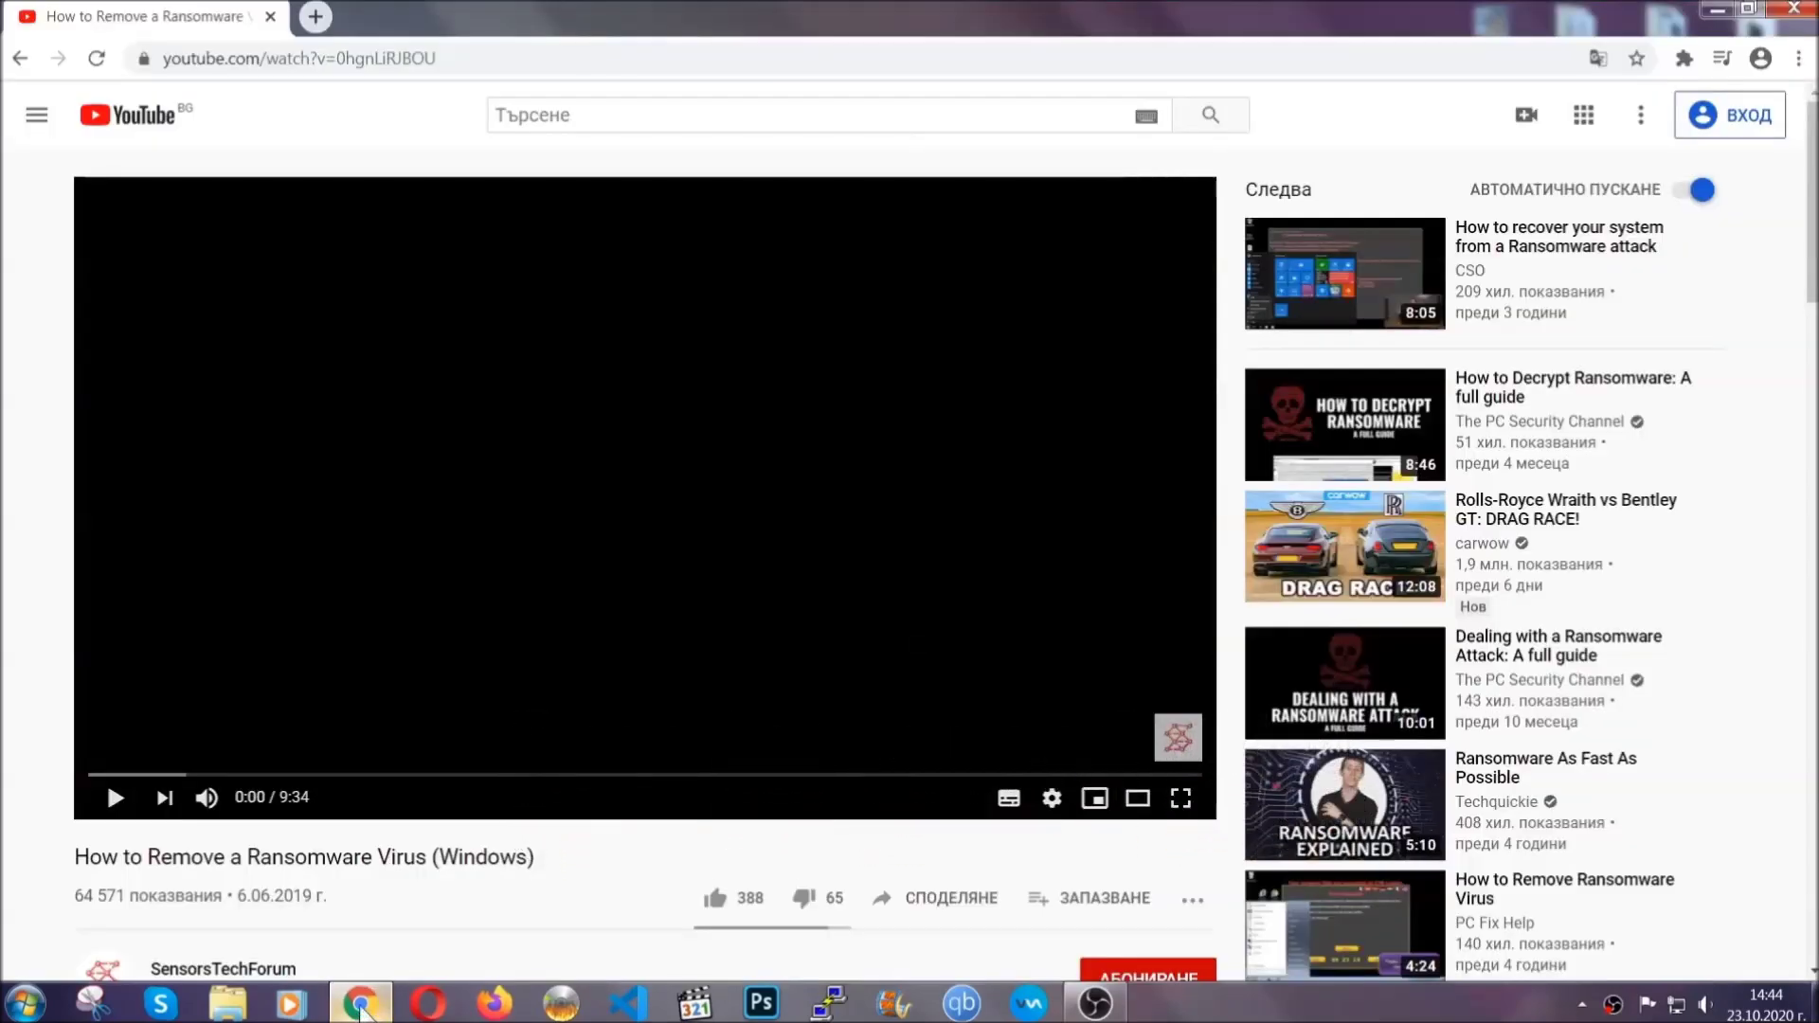
Get SpyHunter-Installer.exe from SensorsTechForum and launch it
scroll(334, 773, "down", 4)
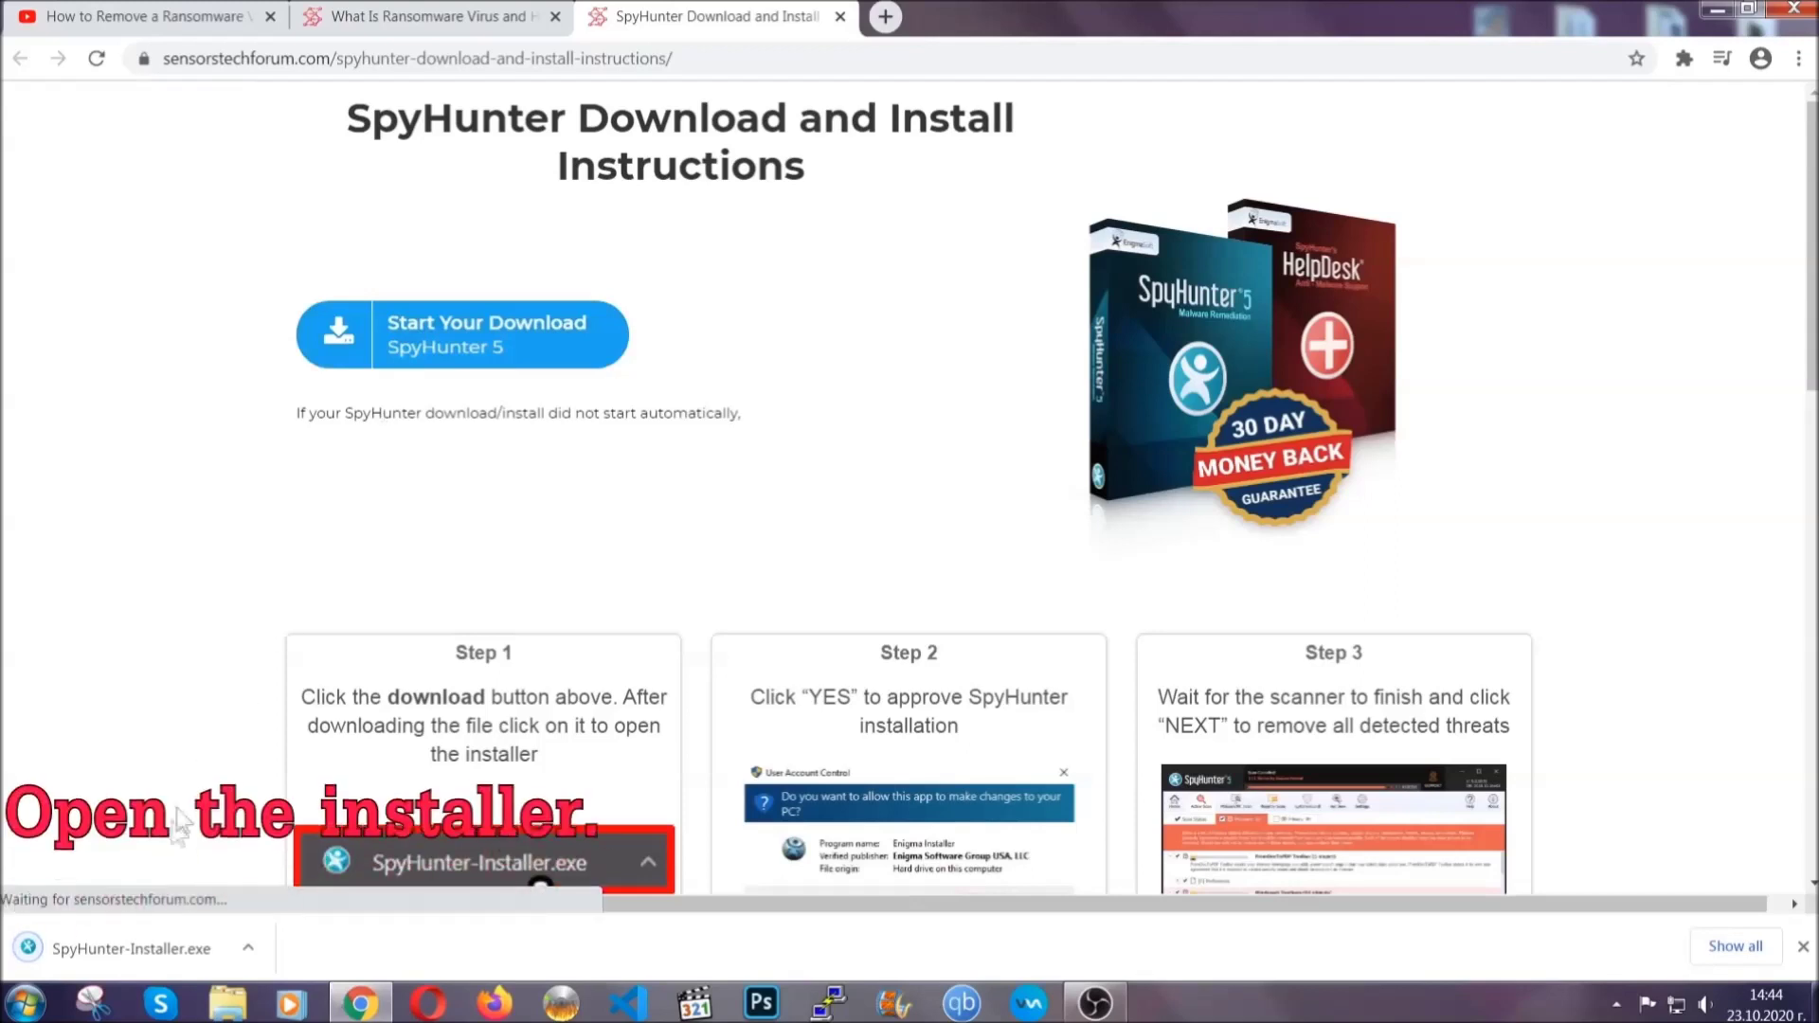
left_click(128, 945)
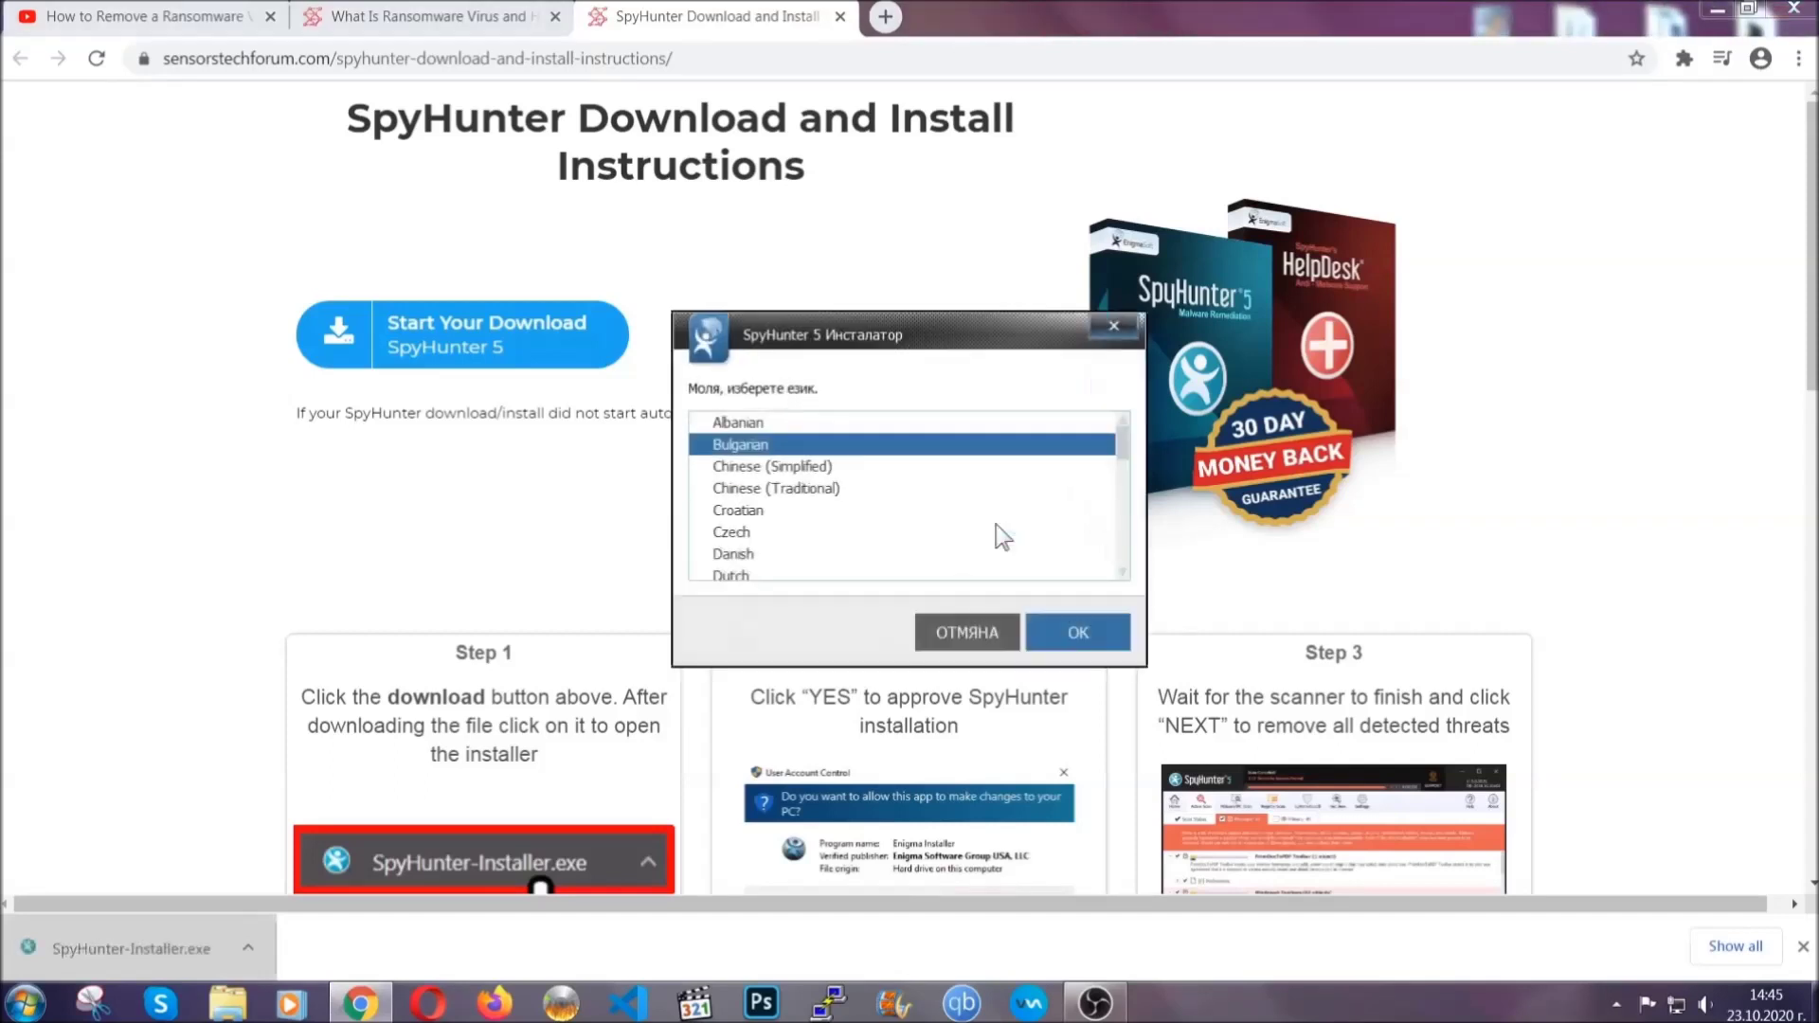
Run the SpyHunter 5 installer in English, accept the EULA and Privacy Policy, and finish installing
scroll(943, 529, "down", 1)
scroll(865, 531, "down", 1)
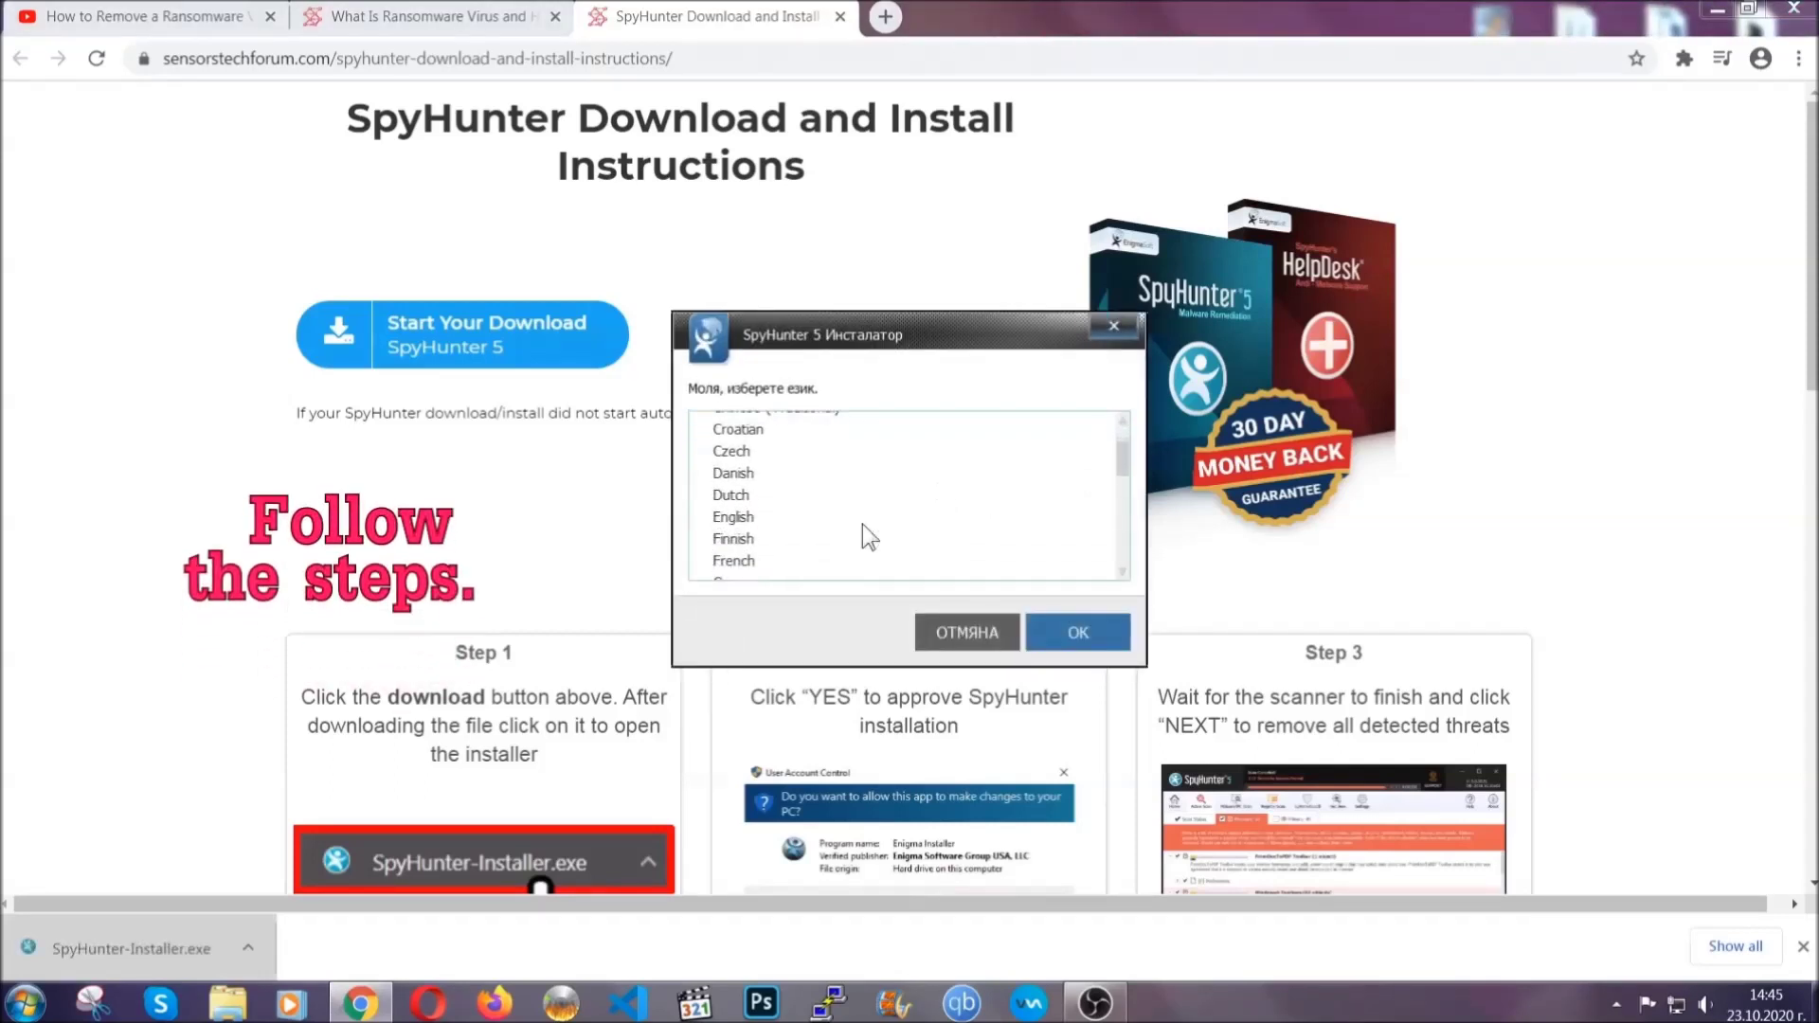
left_click(854, 519)
left_click(1062, 632)
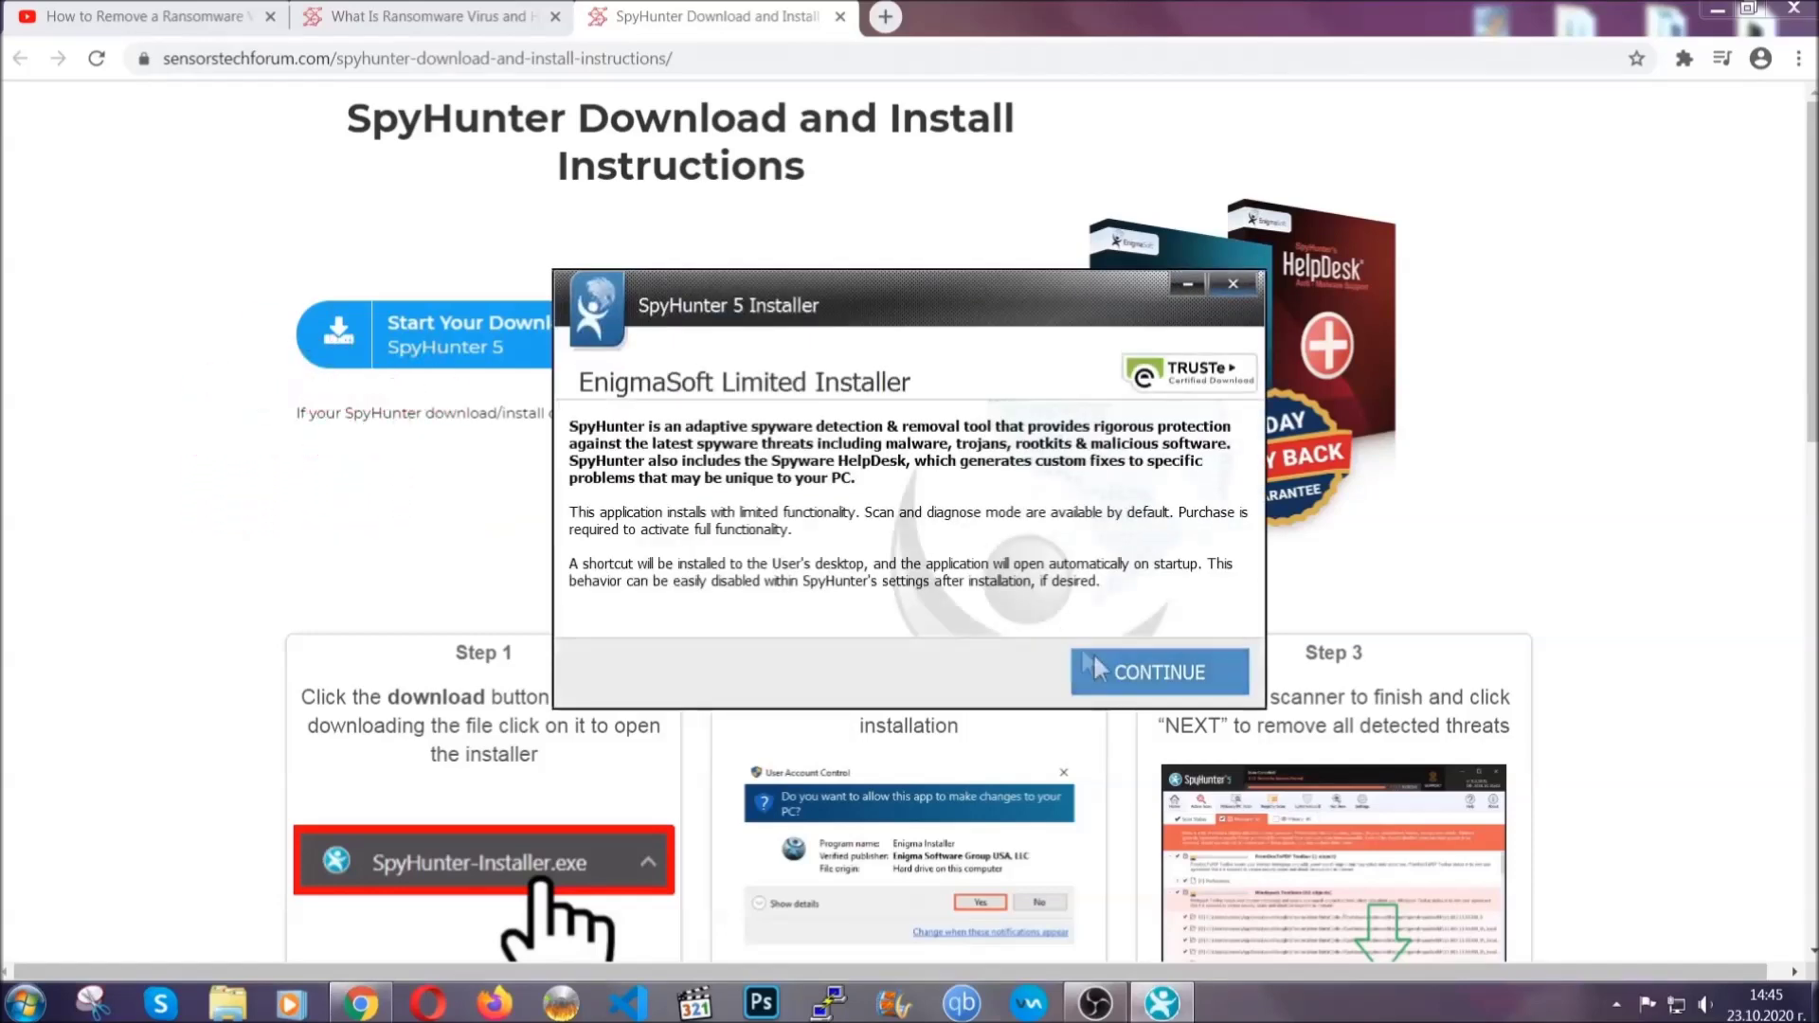
left_click(1098, 663)
left_click(1043, 613)
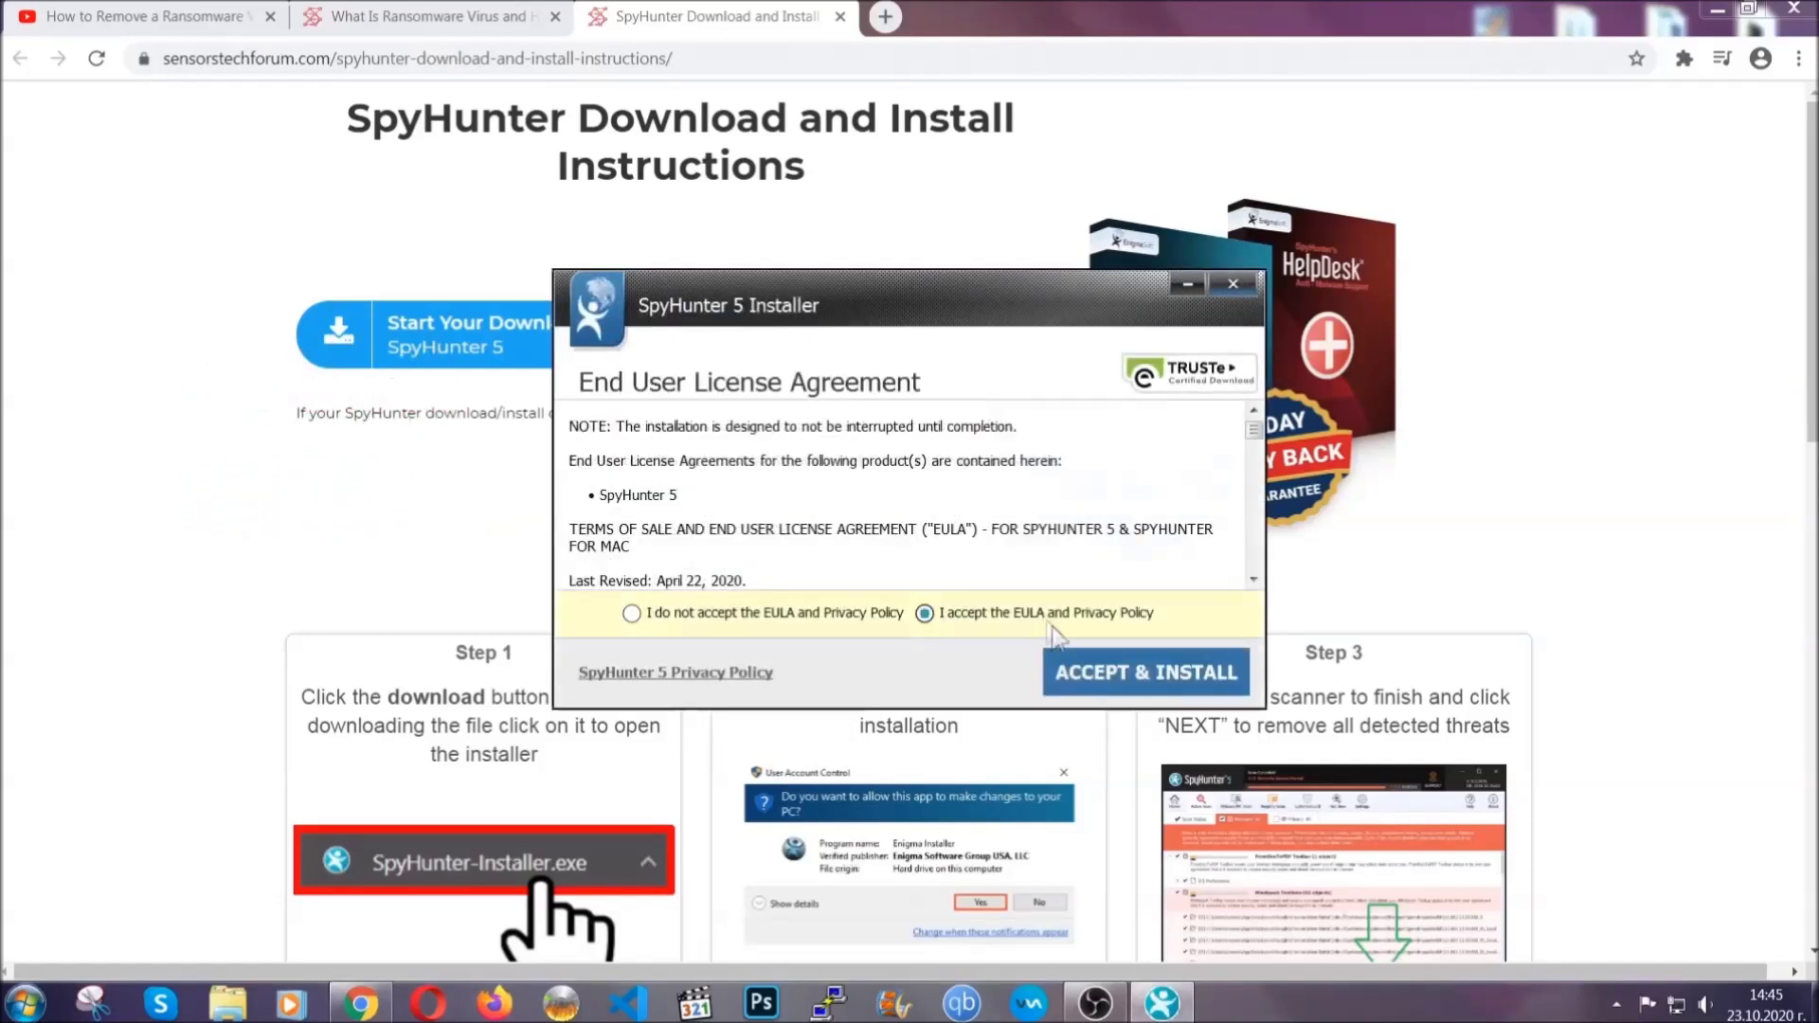
left_click(1085, 673)
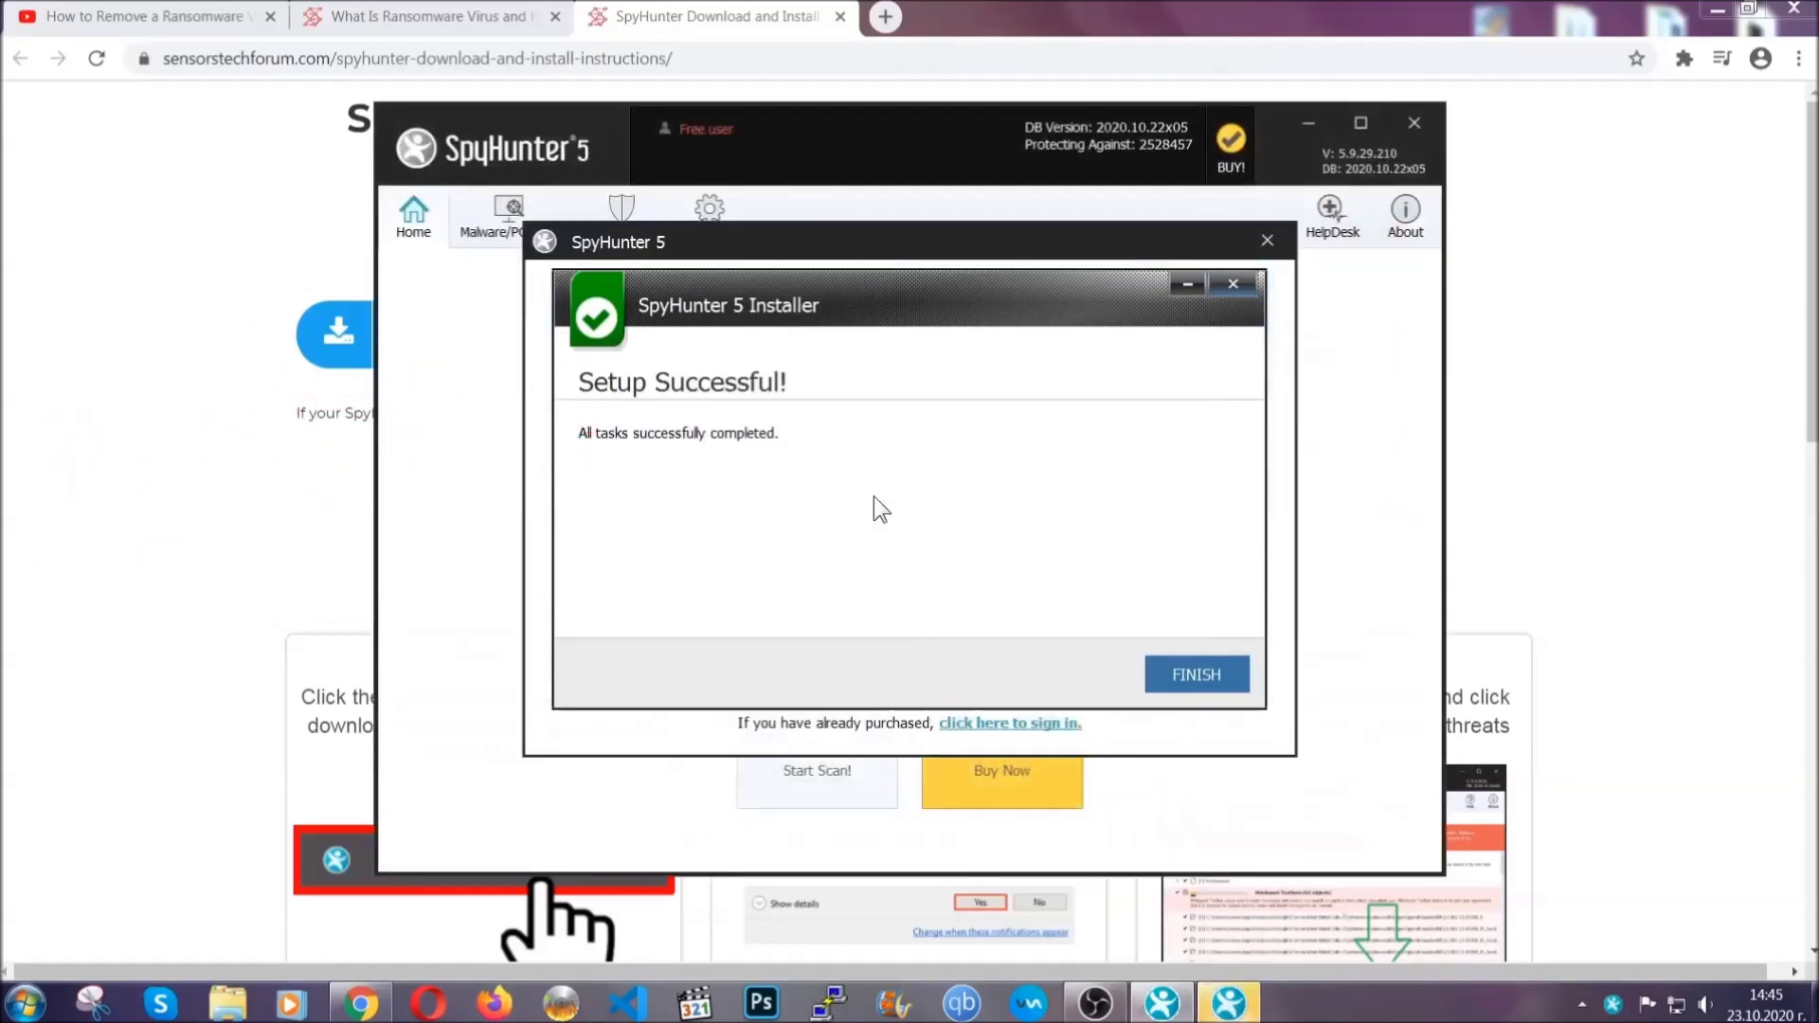
left_click(1167, 679)
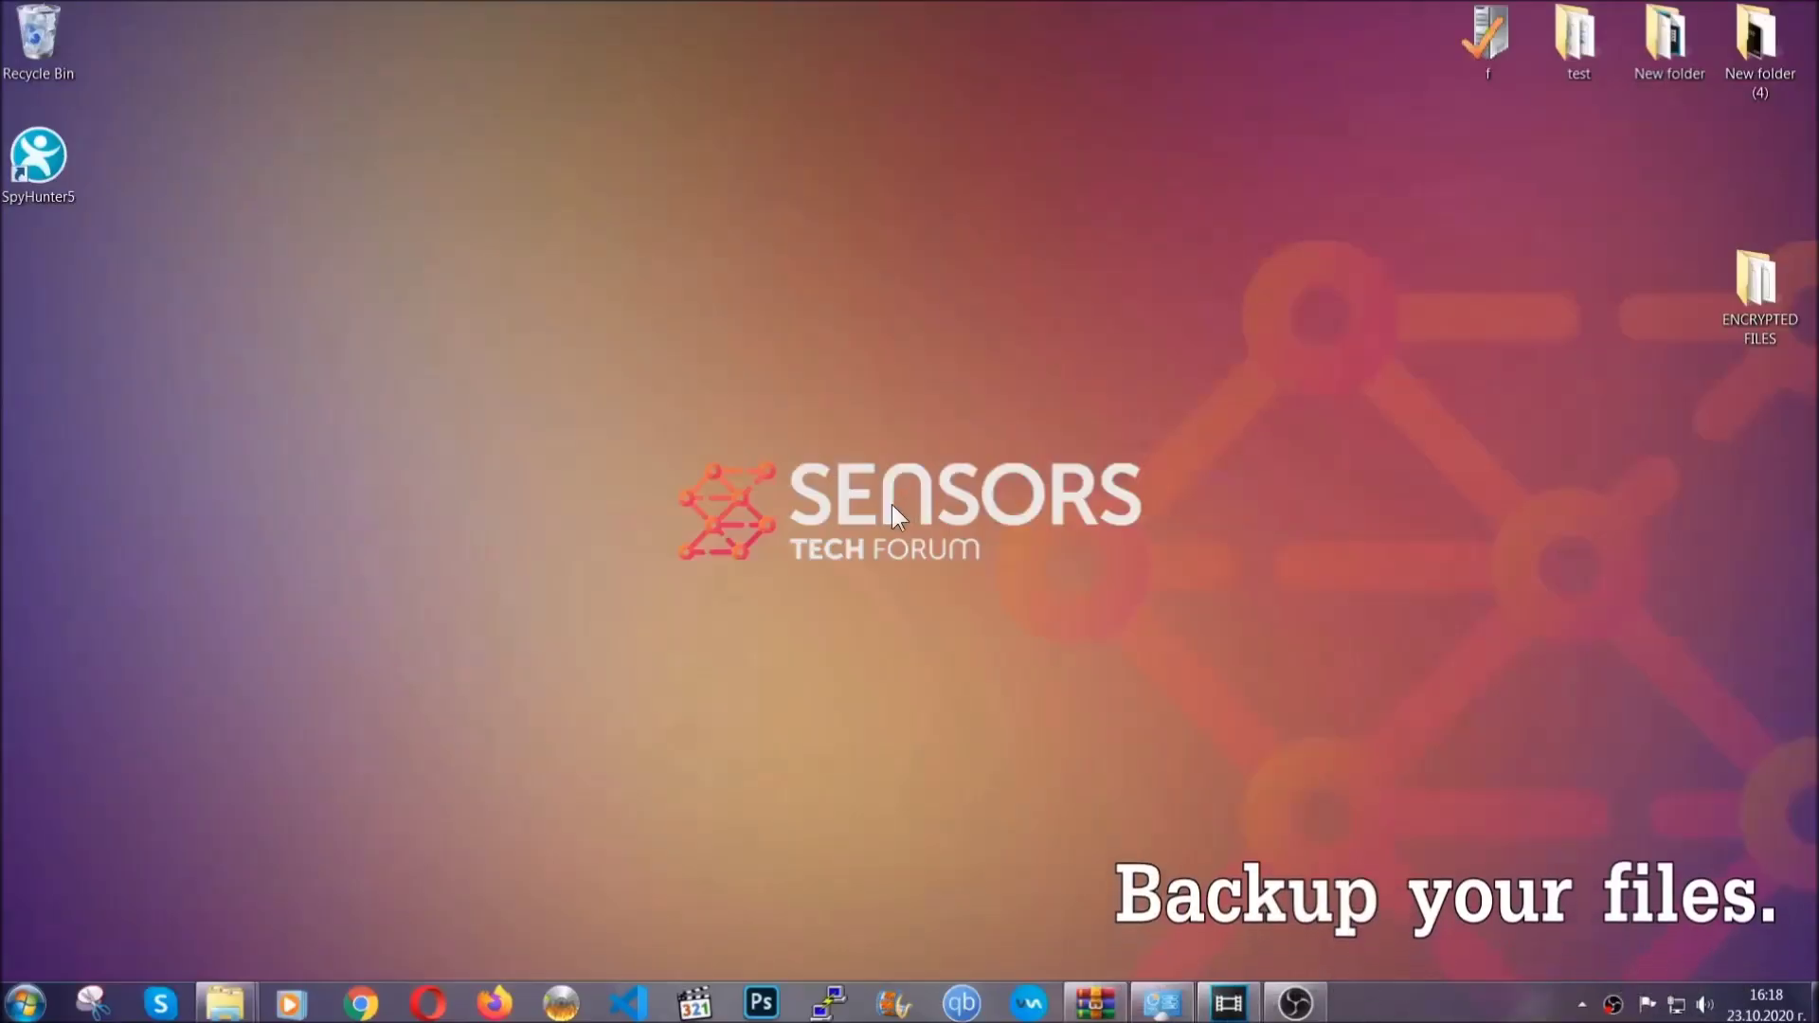
Copy the six encrypted .efji files from the ENCRYPTED FILES folder
double_click(1747, 292)
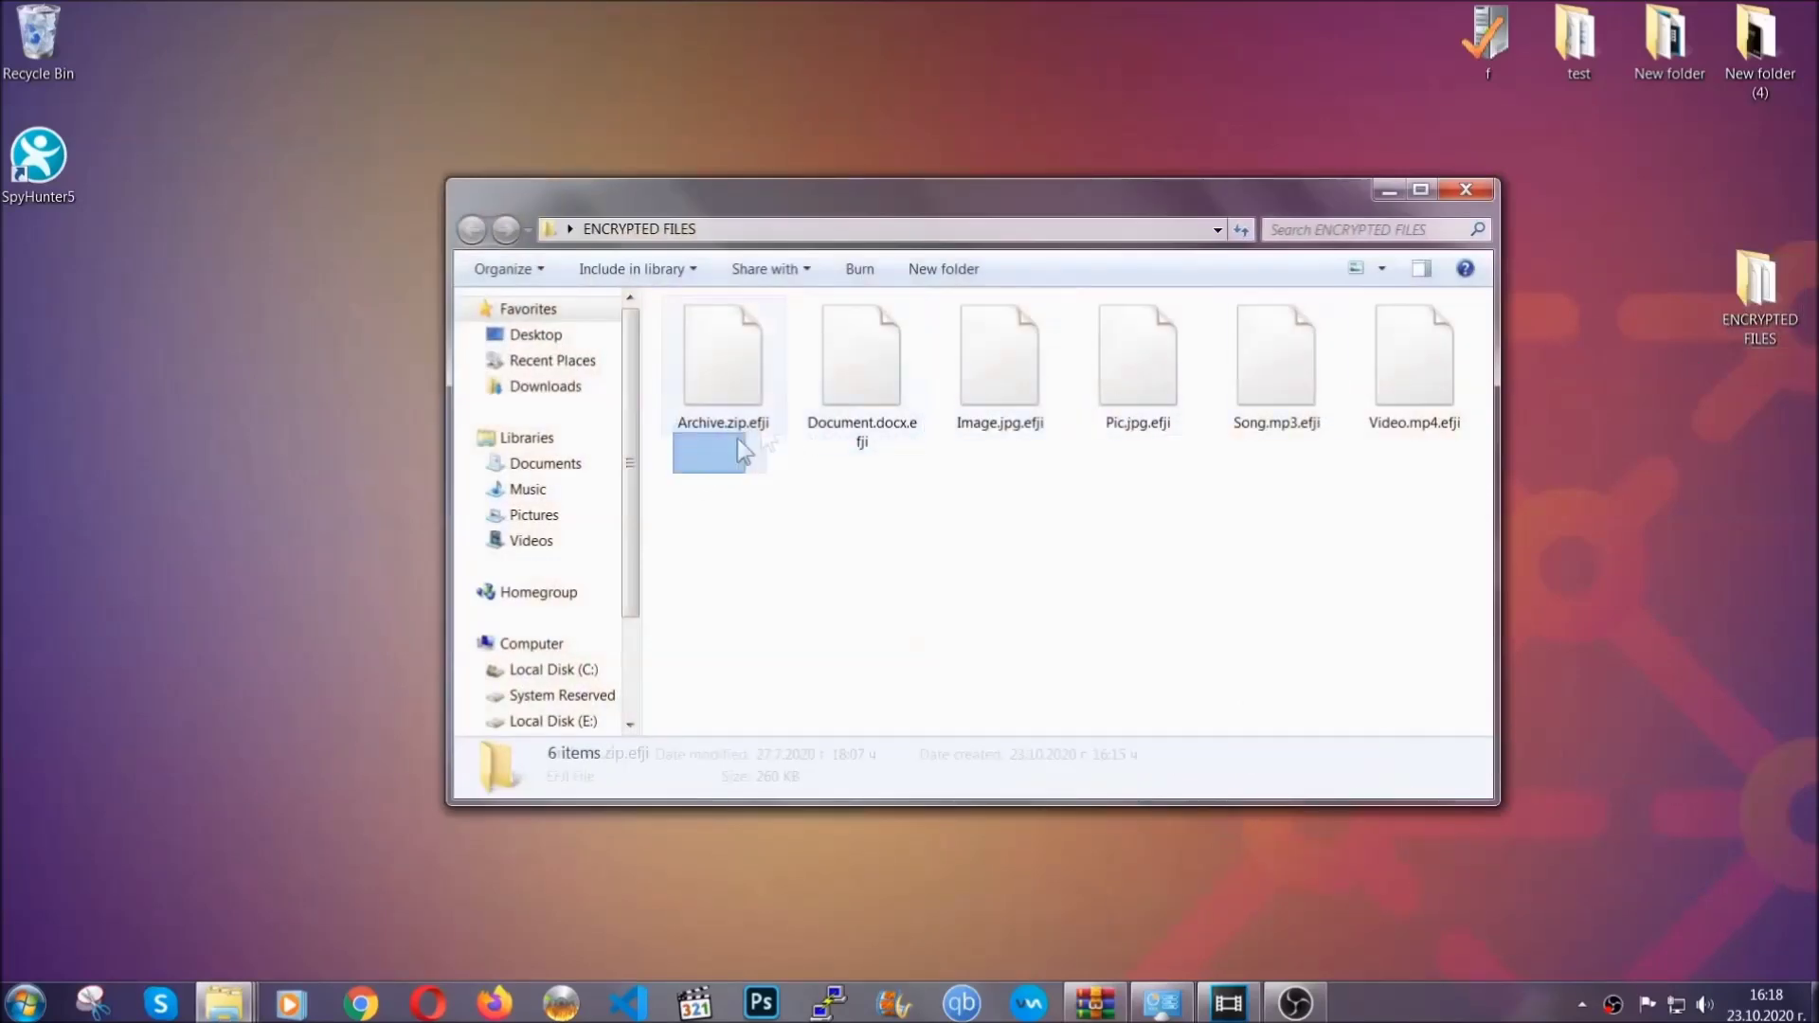
left_click_drag(739, 444, 1423, 337)
right_click(1423, 337)
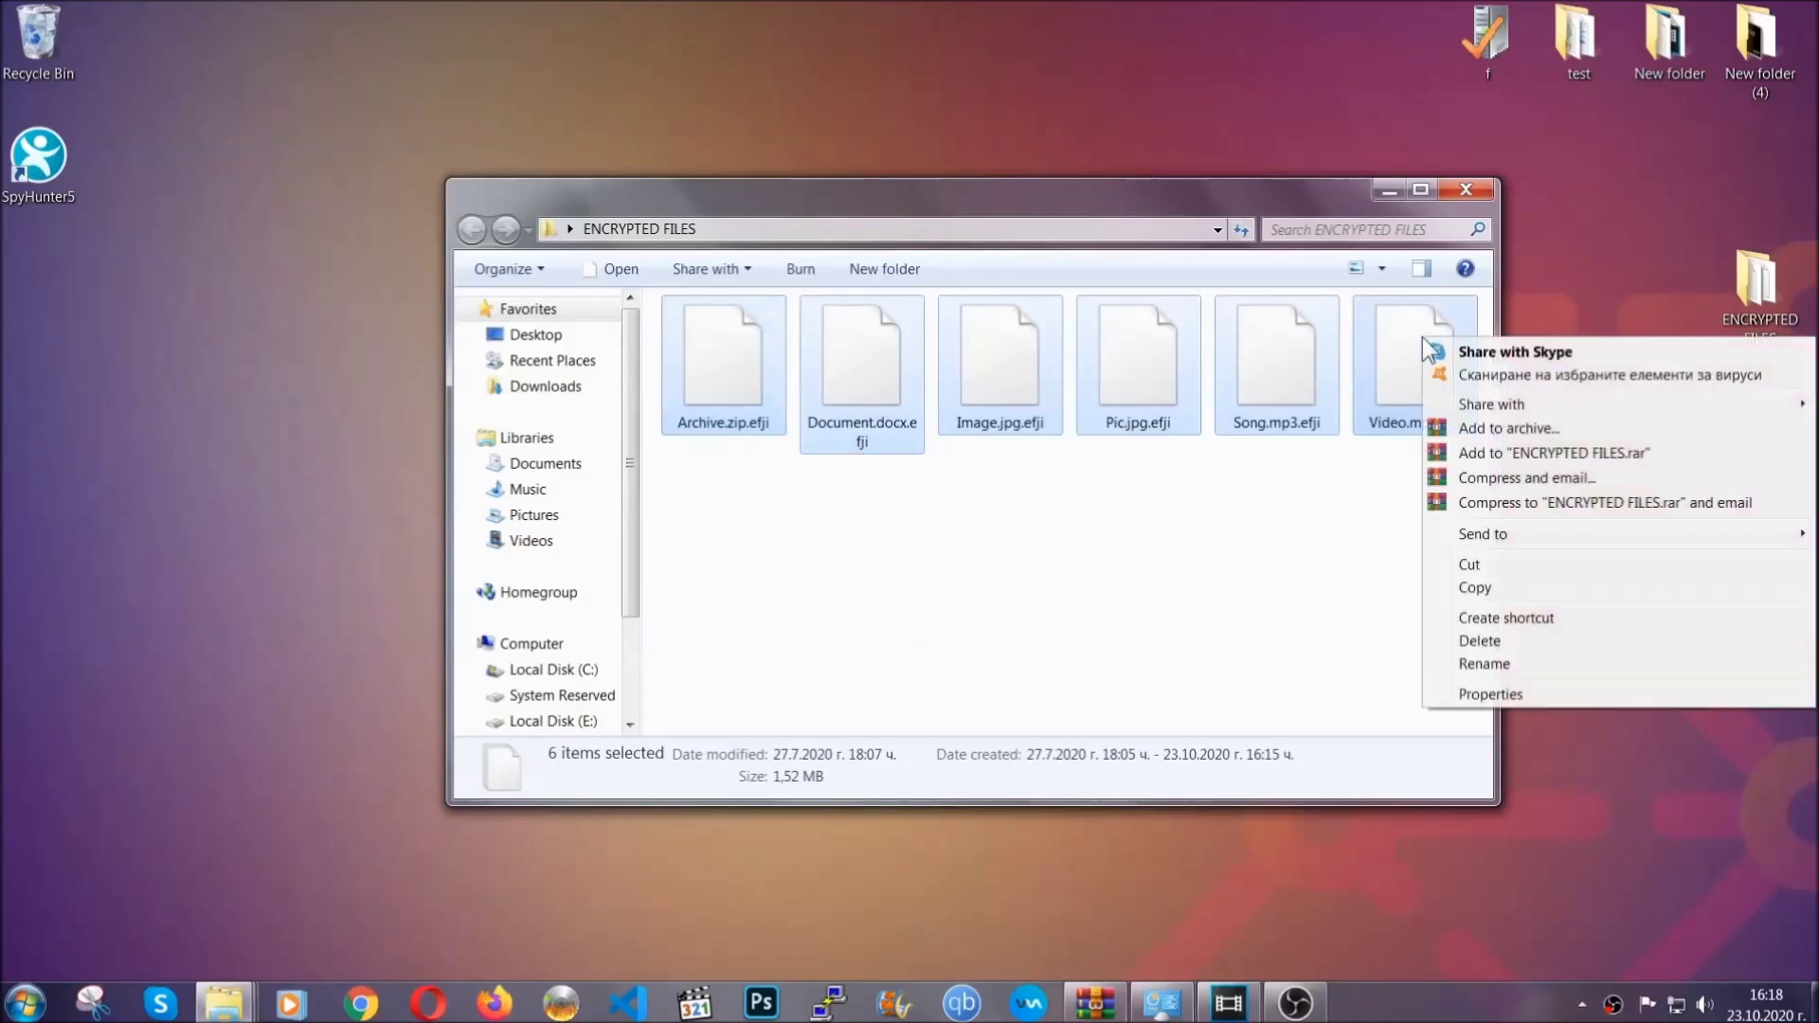
left_click(1471, 589)
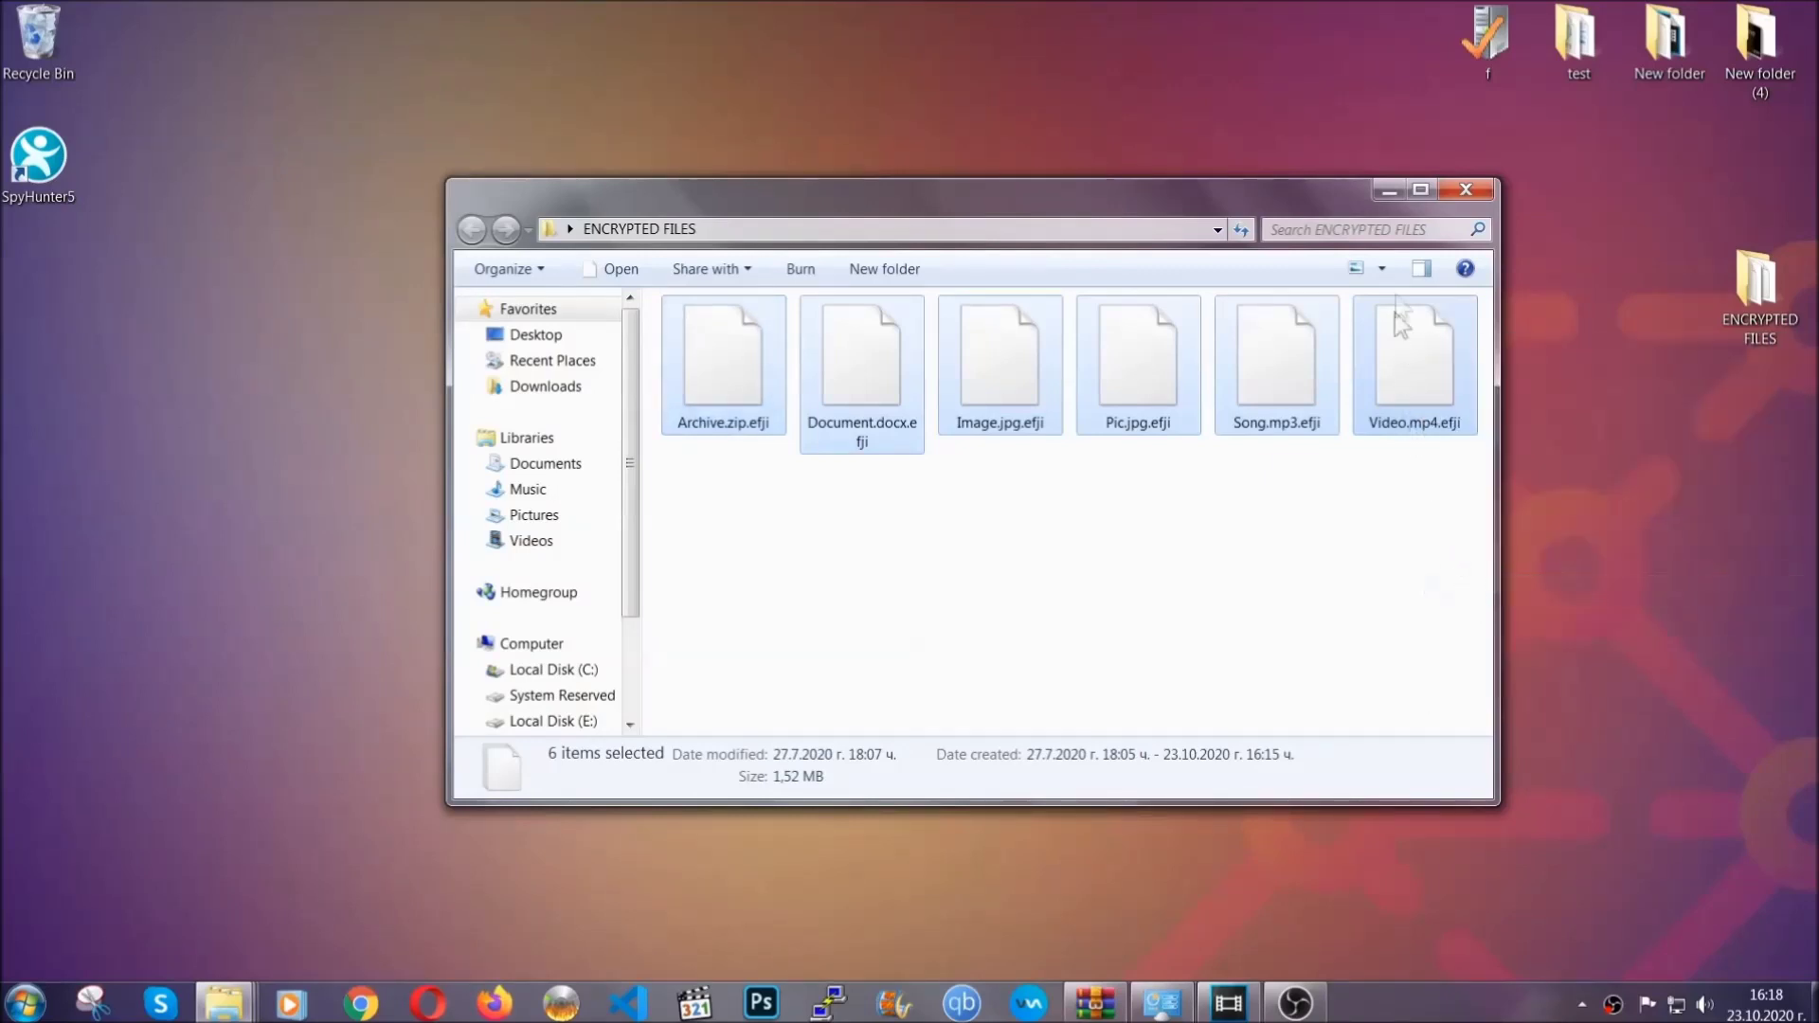
left_click(1391, 191)
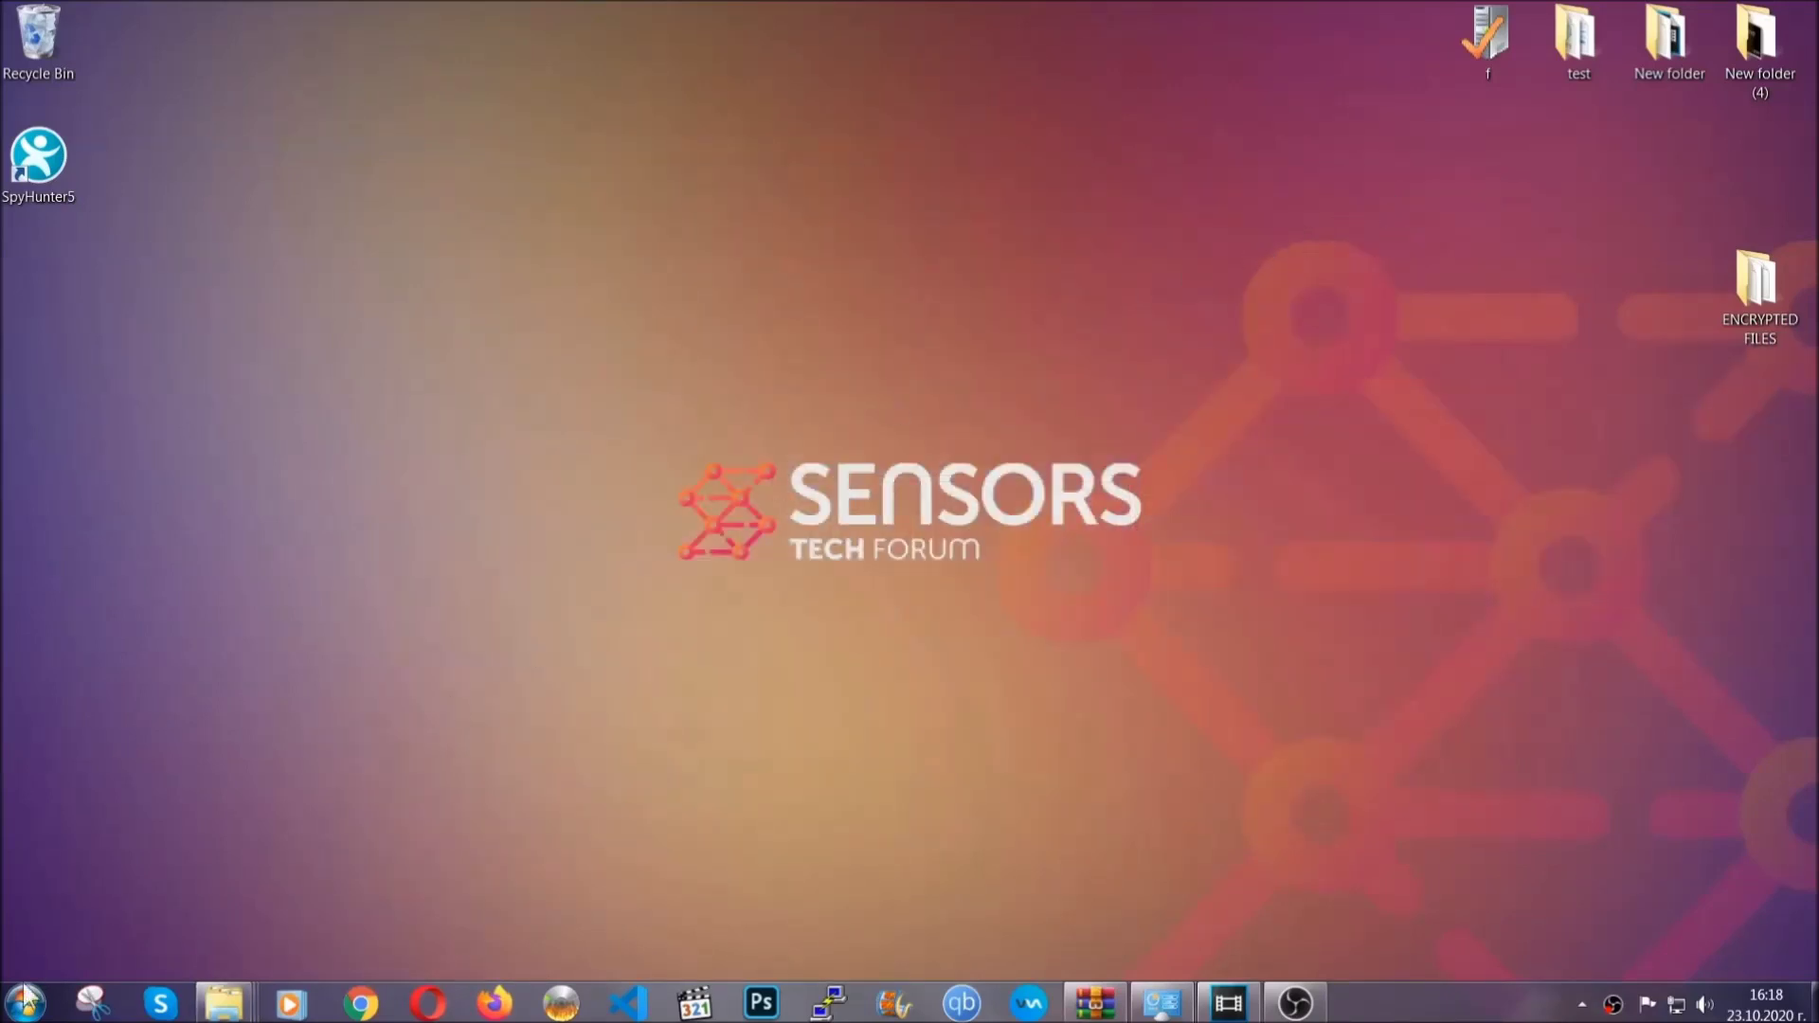
Paste the six files onto FLASH DRIVE (H:) and close its window
left_click(25, 1002)
left_click(346, 715)
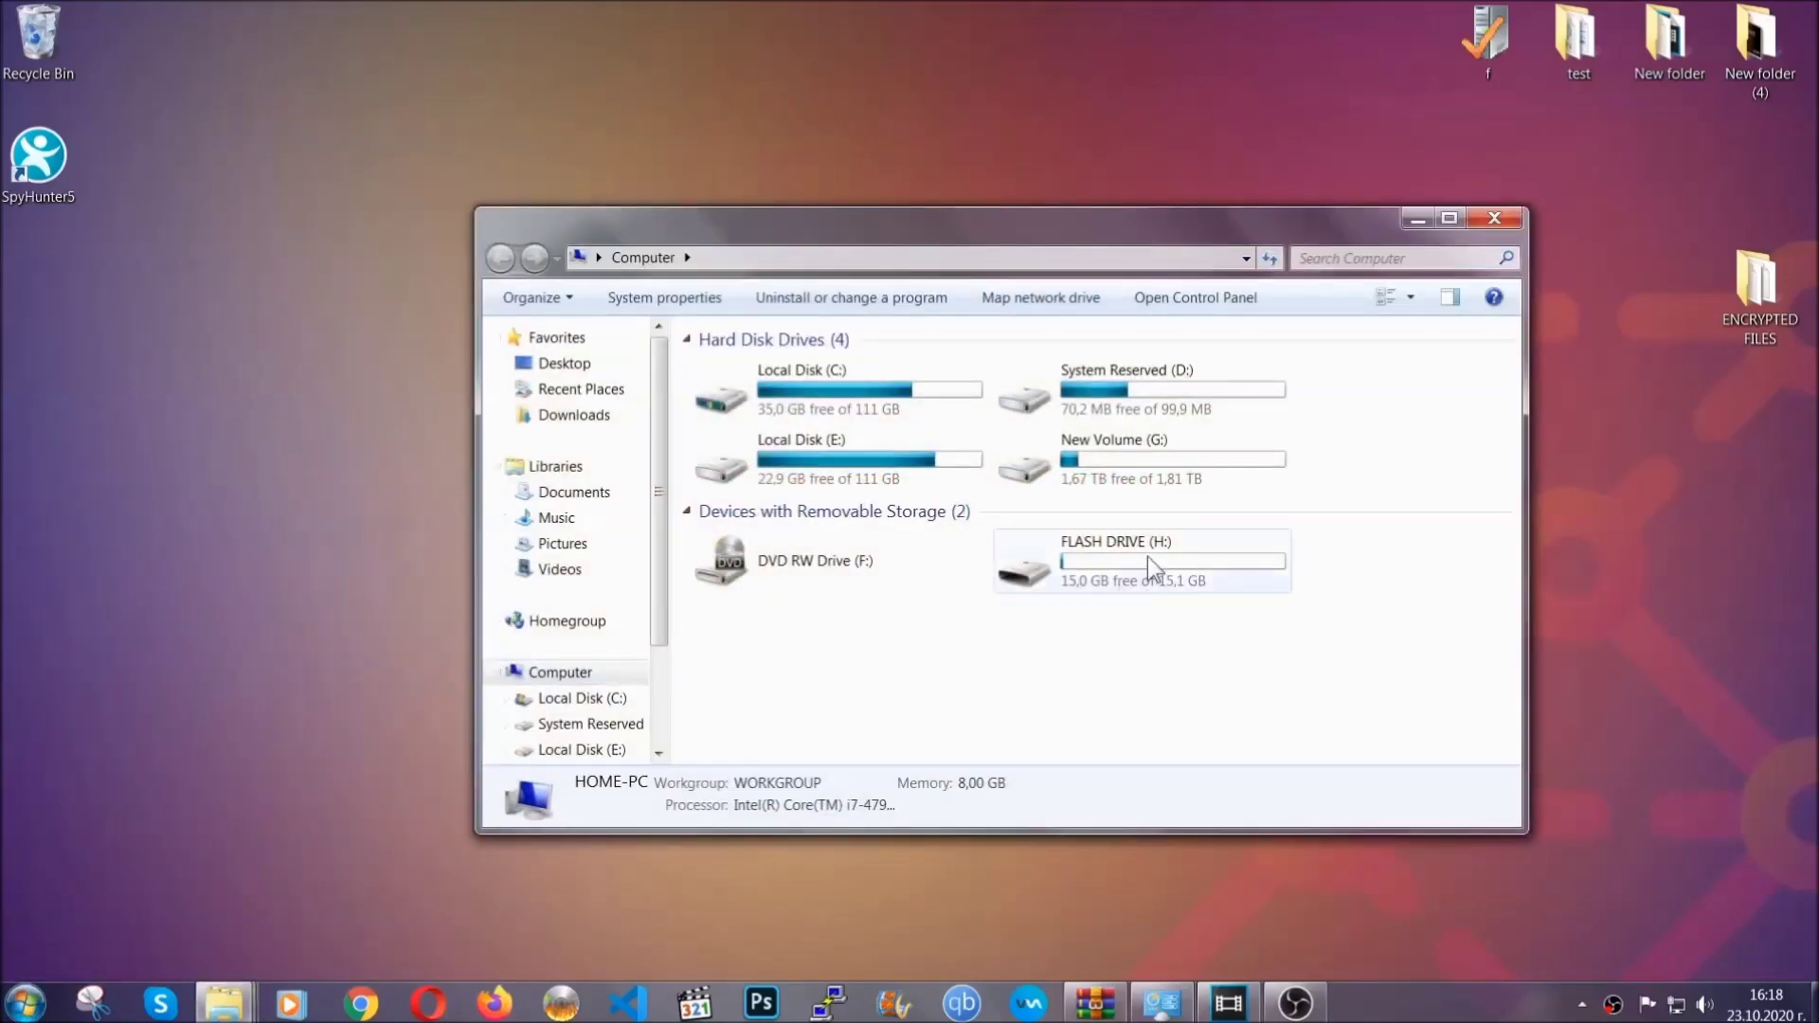
double_click(1147, 555)
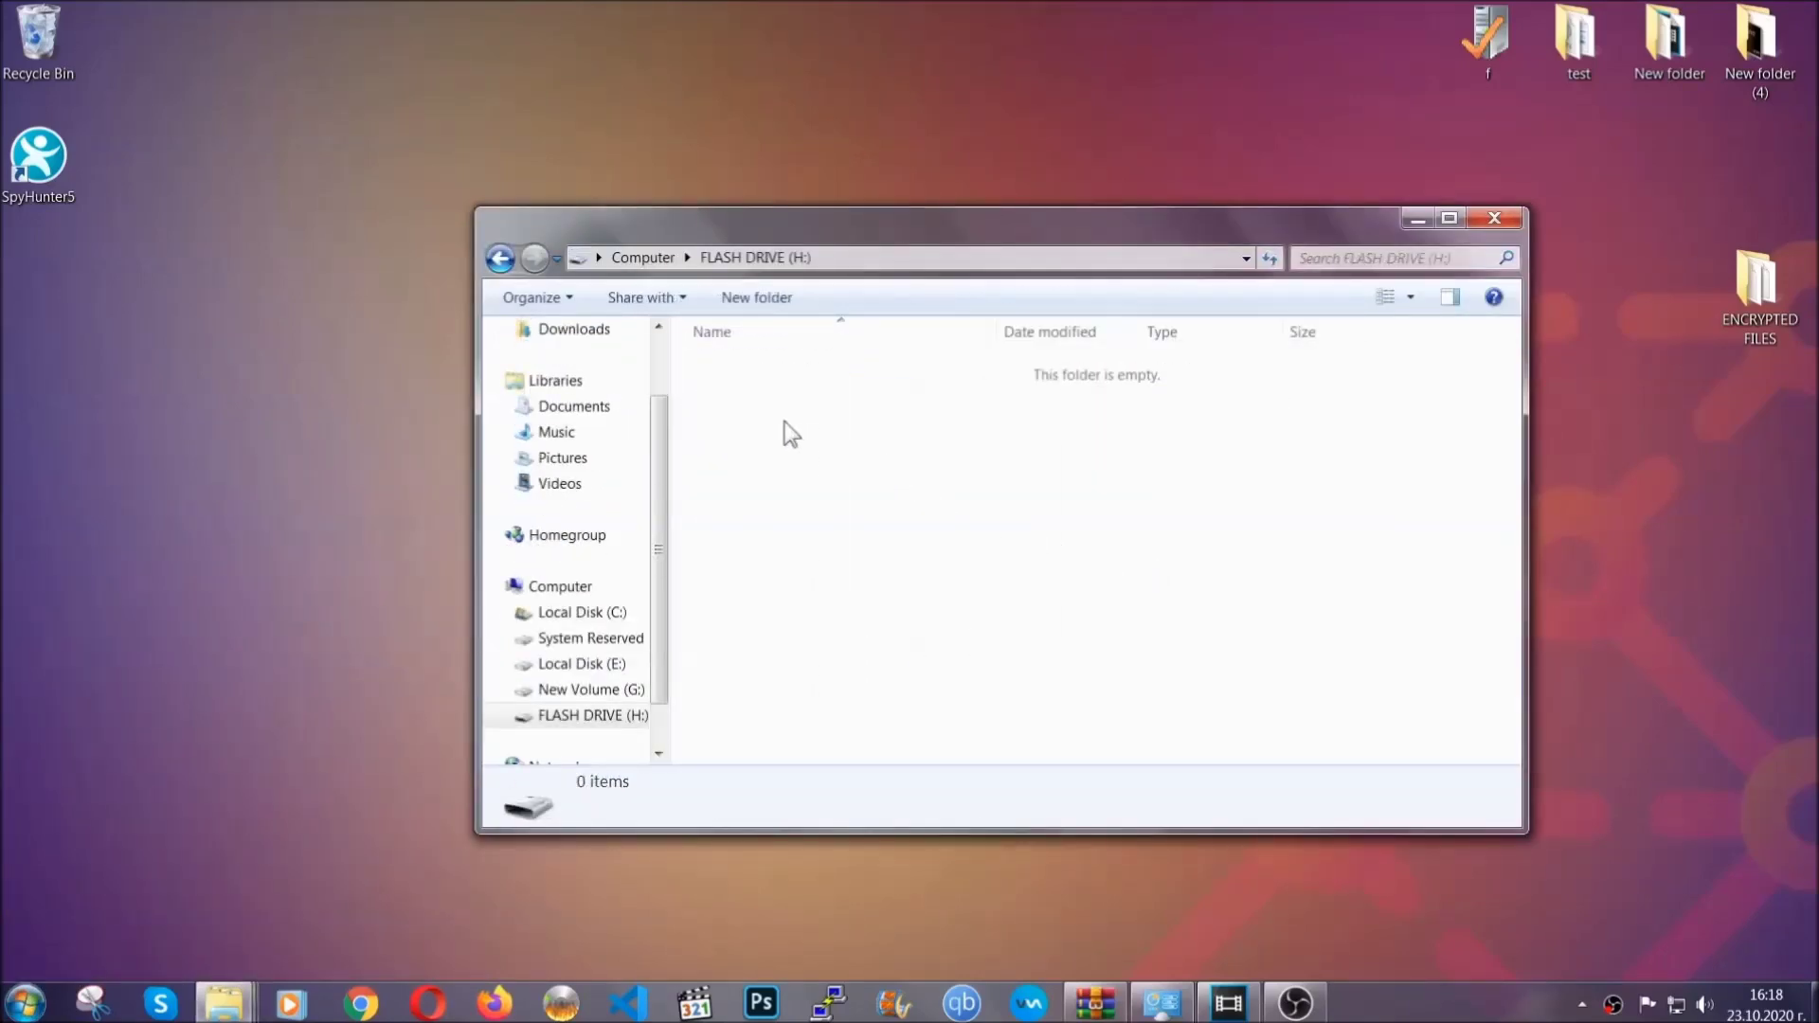
right_click(785, 423)
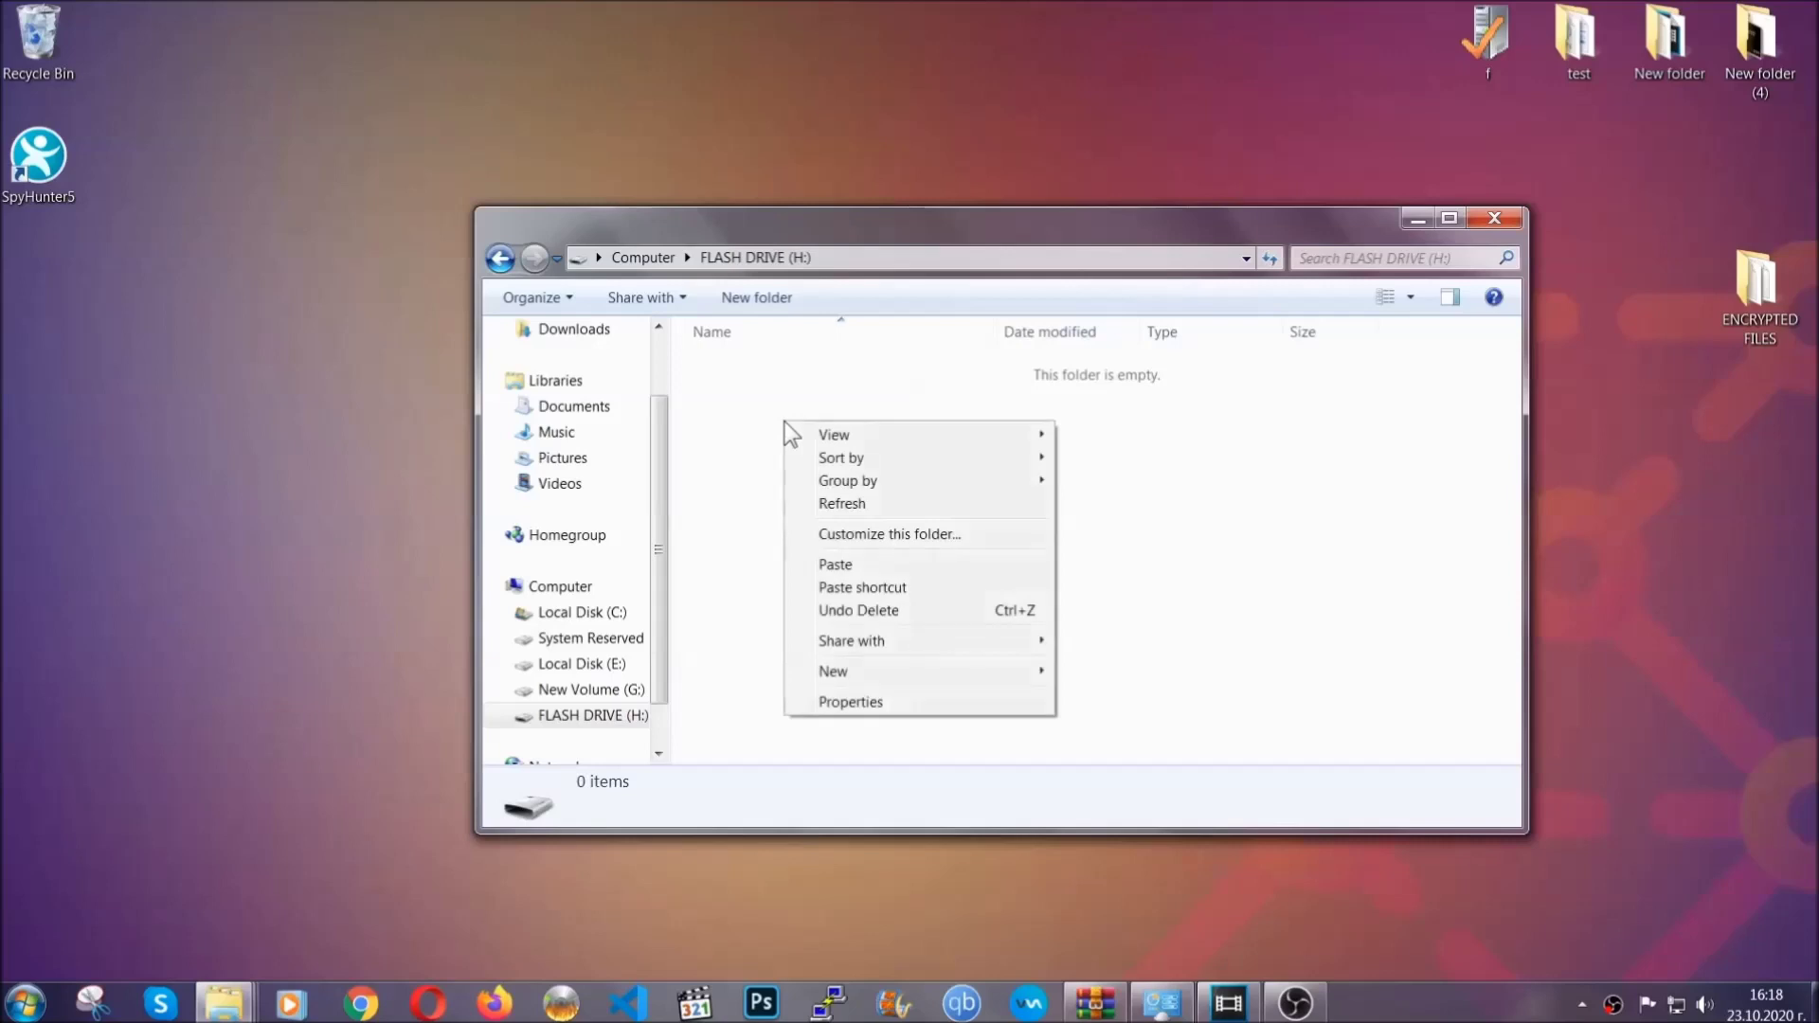
left_click(828, 566)
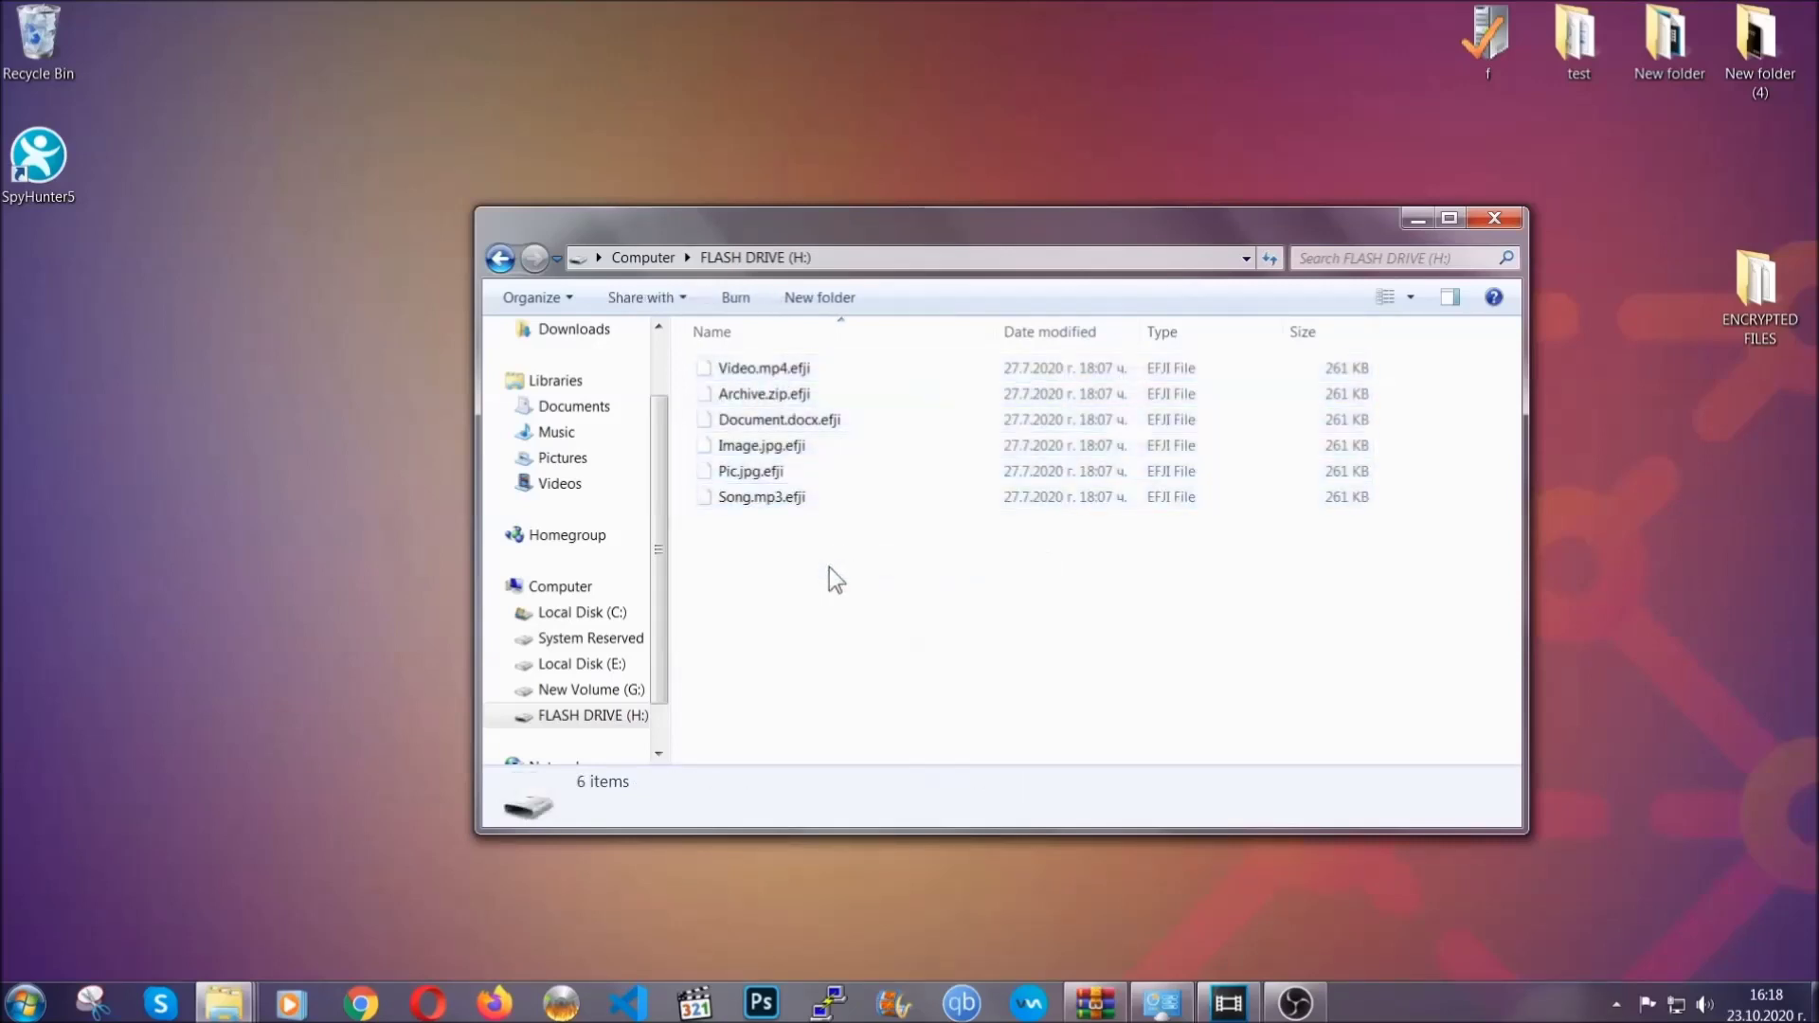
left_click(1495, 219)
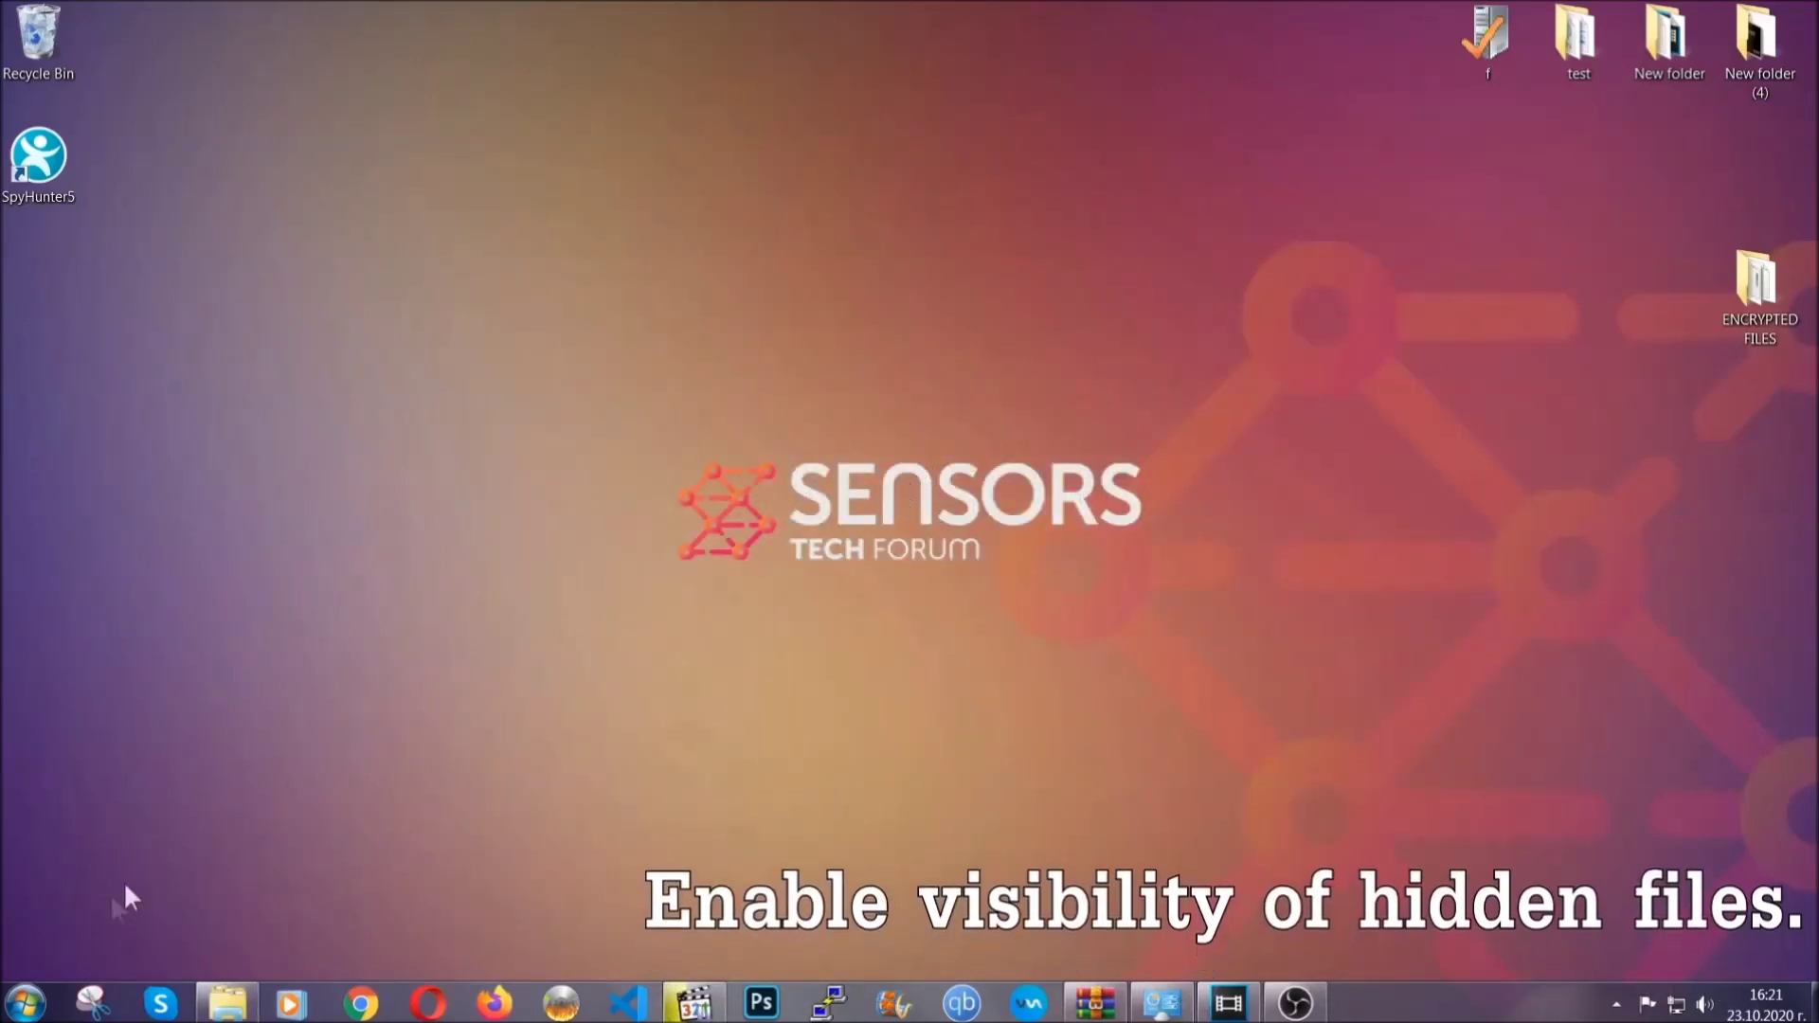
Find 'hidden files and folders' in Start and set hidden files, folders and drives to show
left_click(25, 1003)
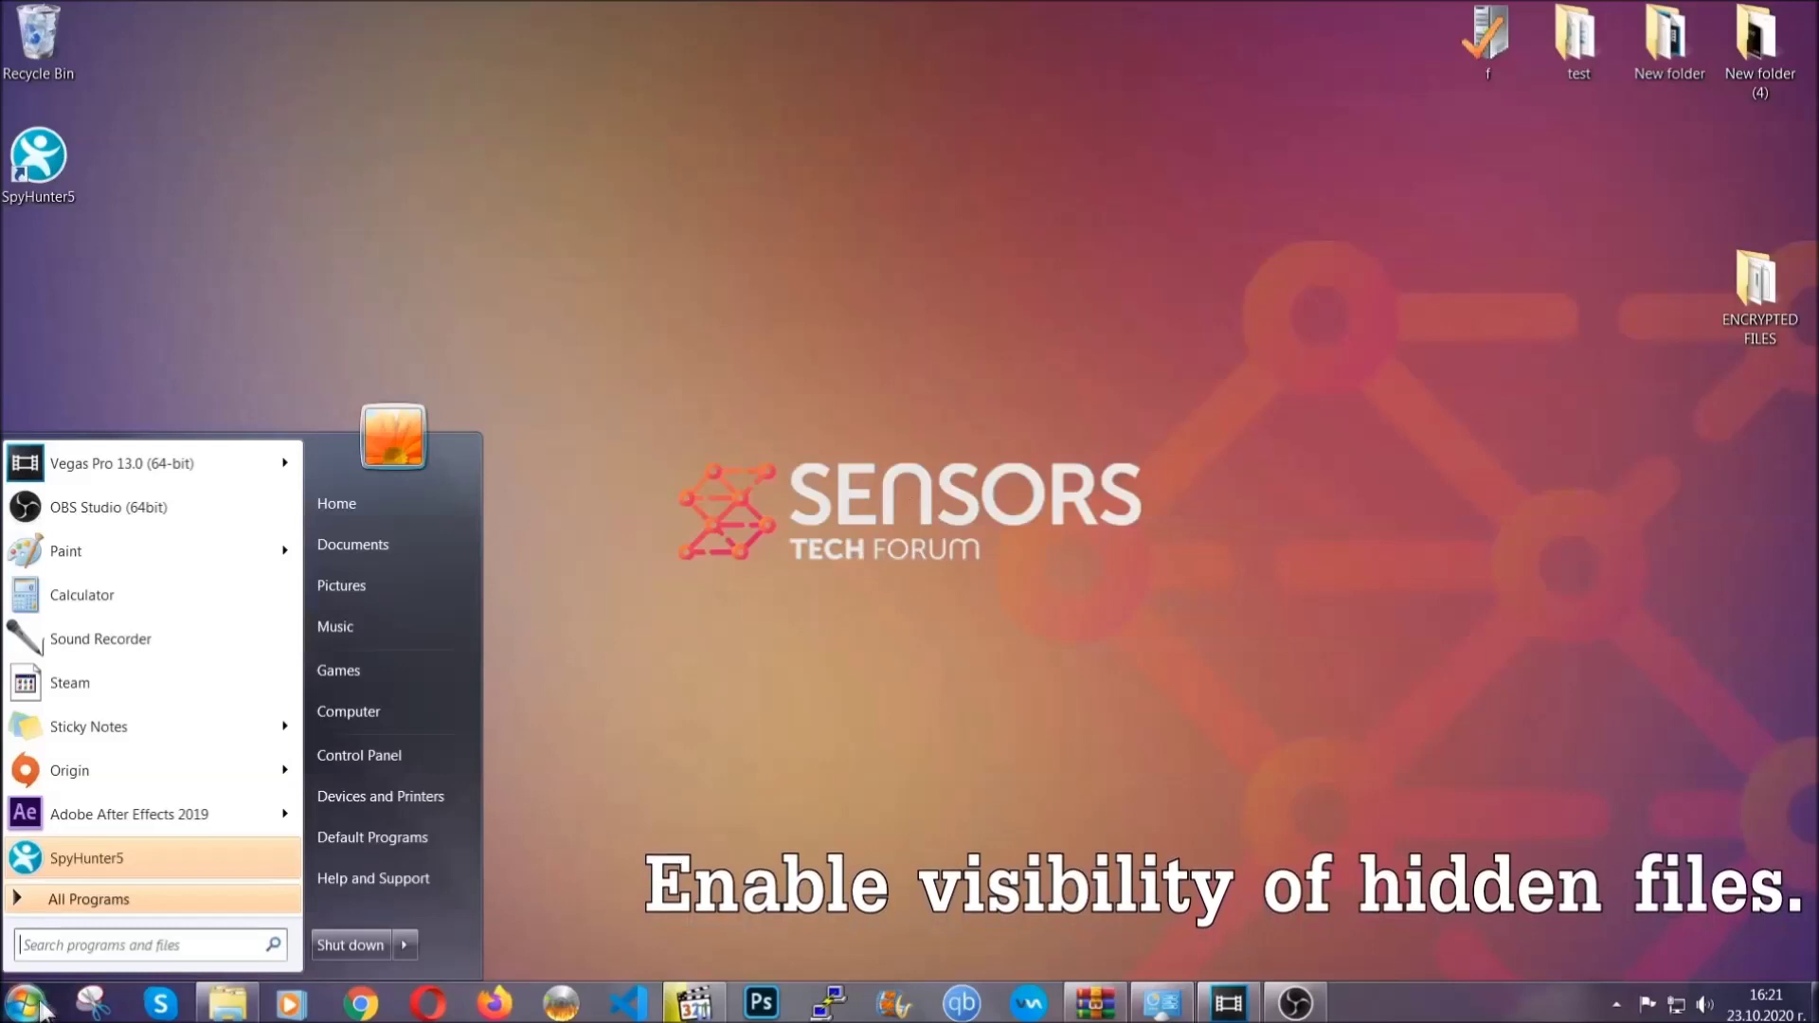
left_click(78, 938)
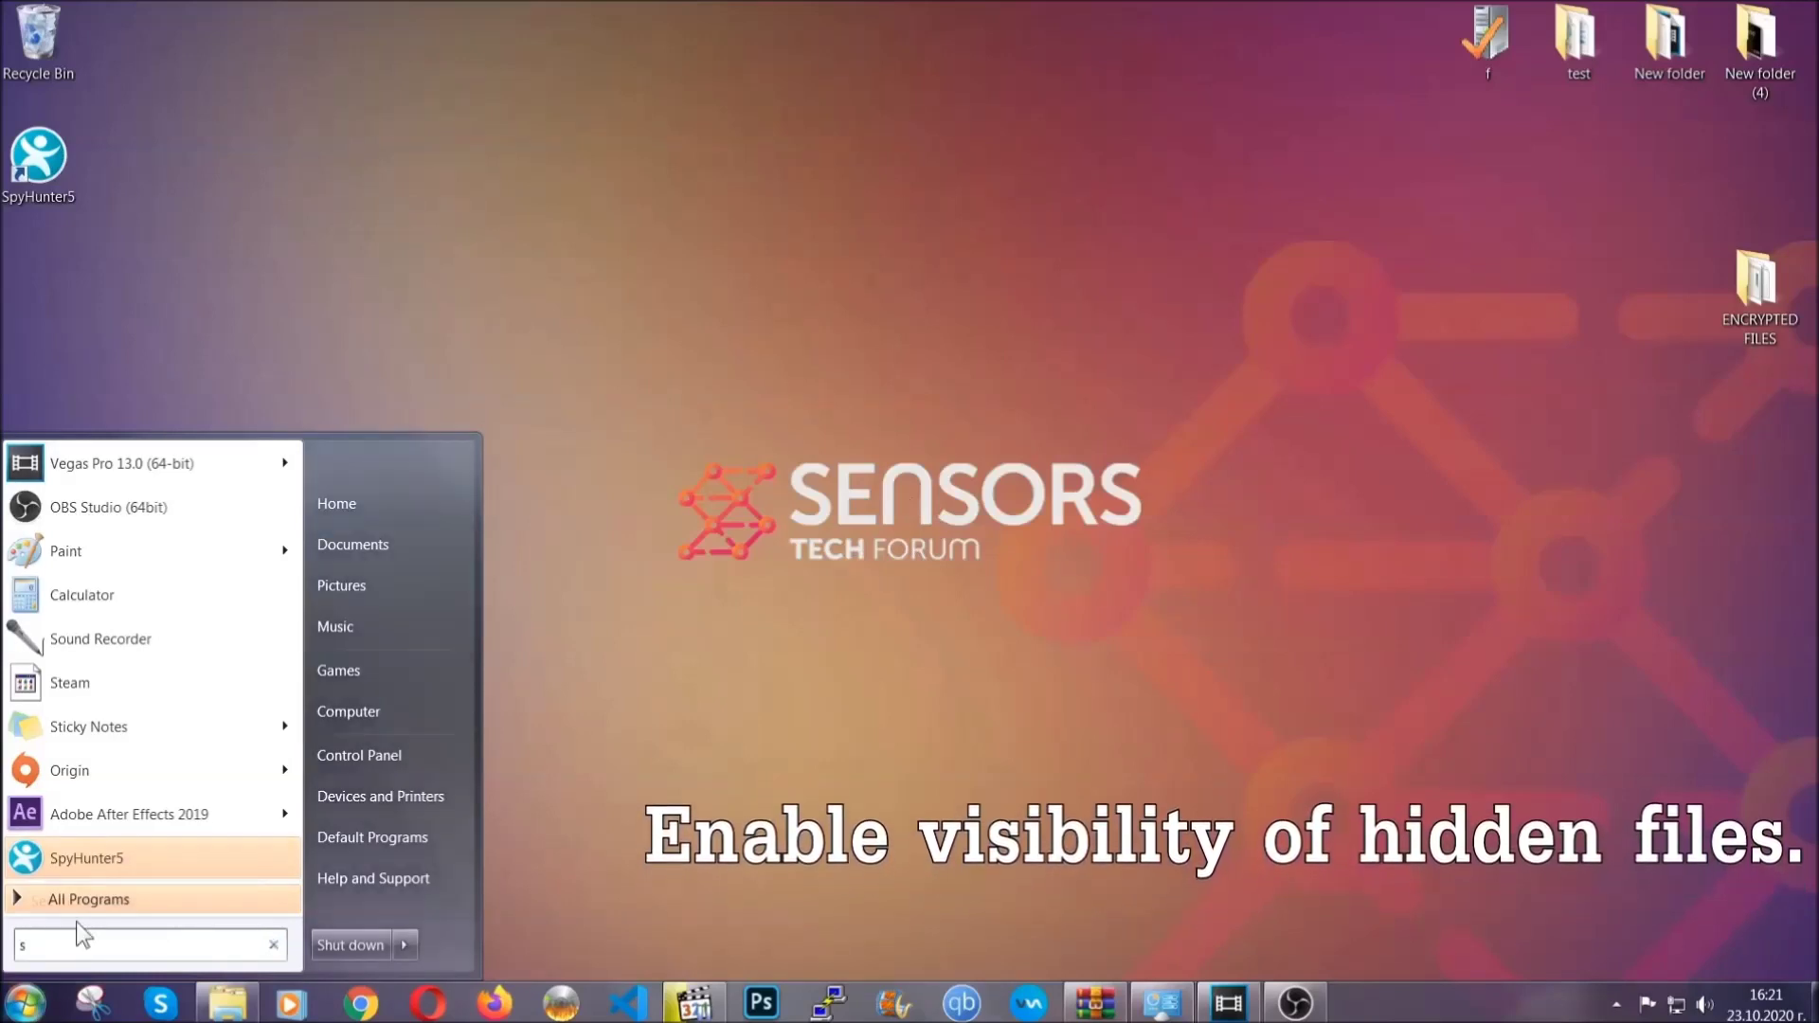
type("showh")
key("BackSpace")
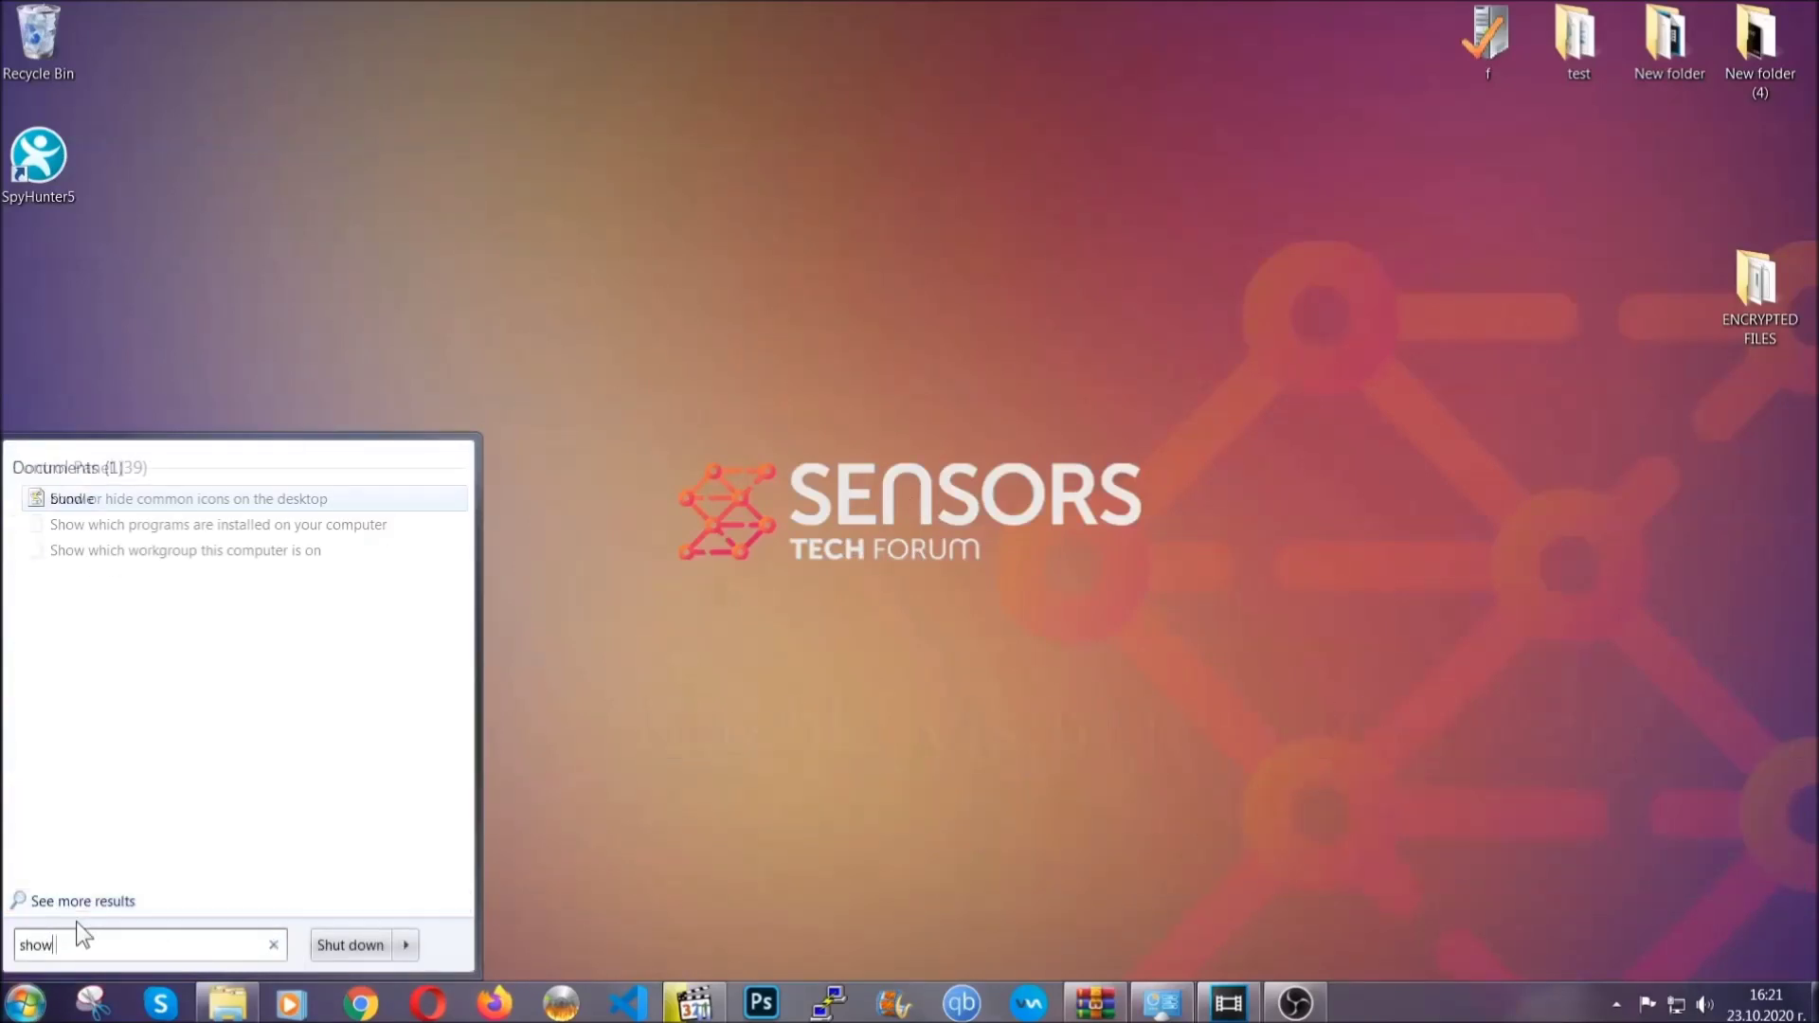
type(" hidden files ")
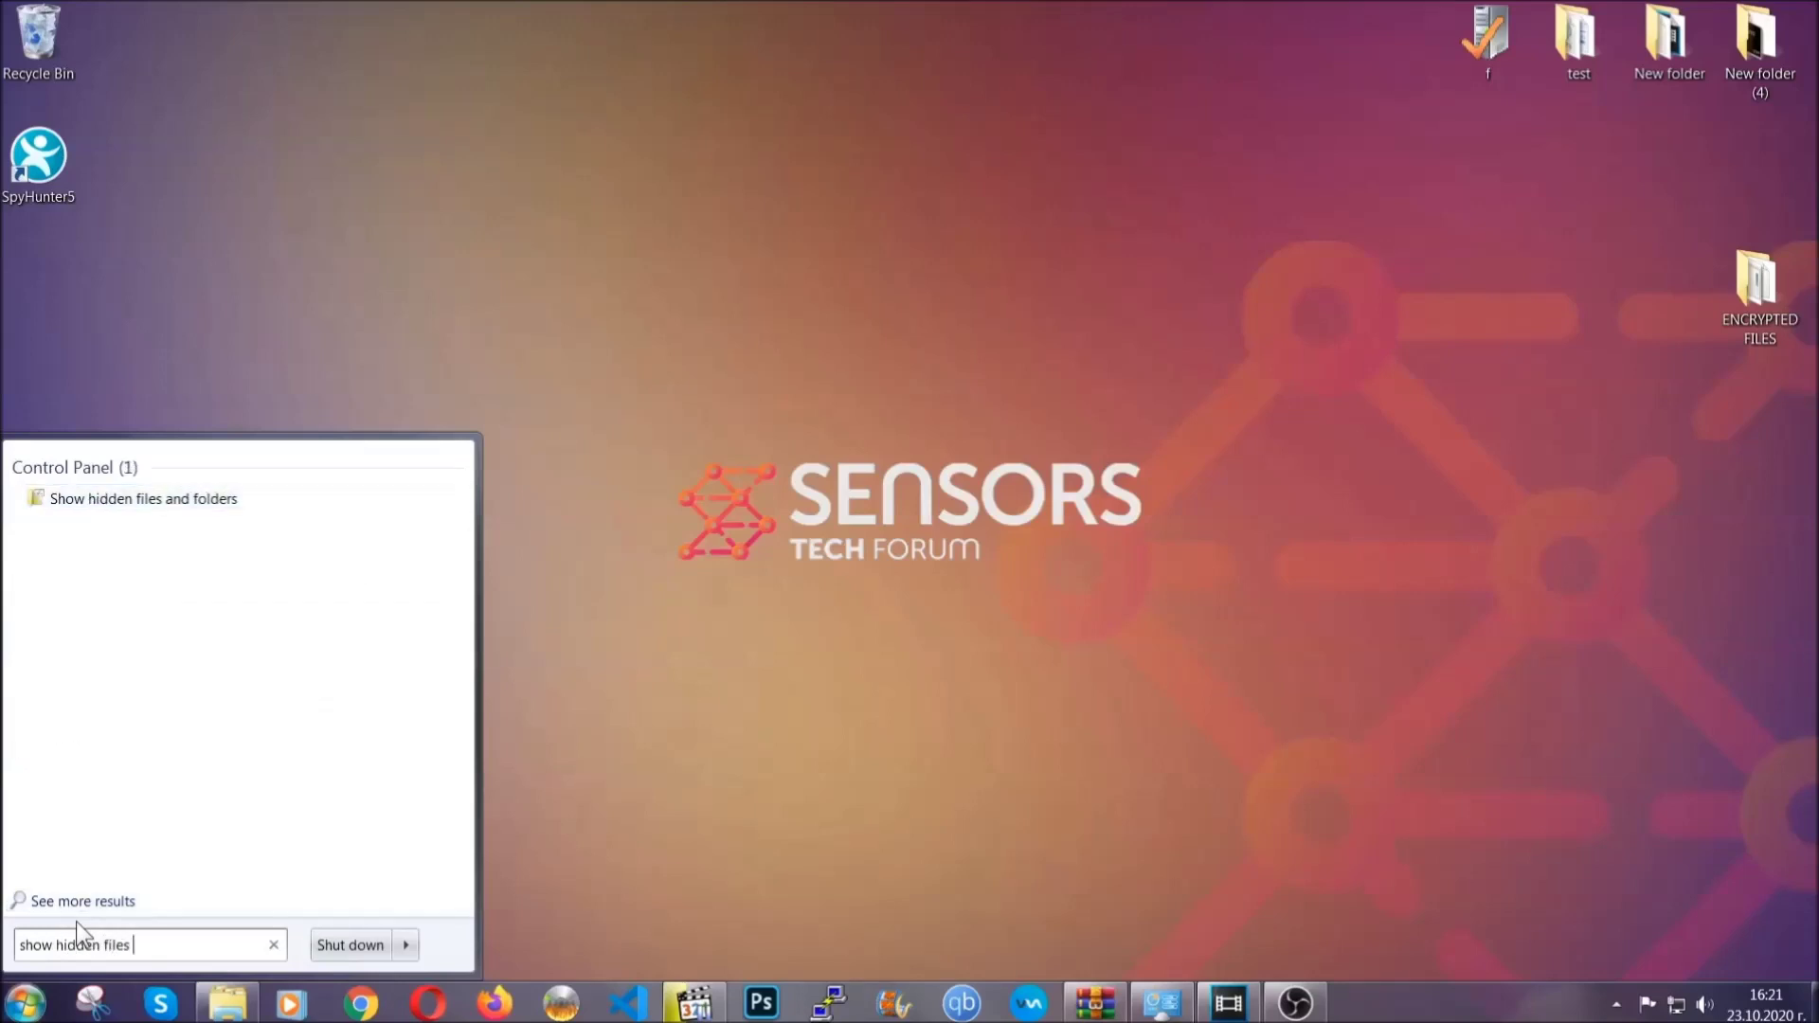
type("and folders")
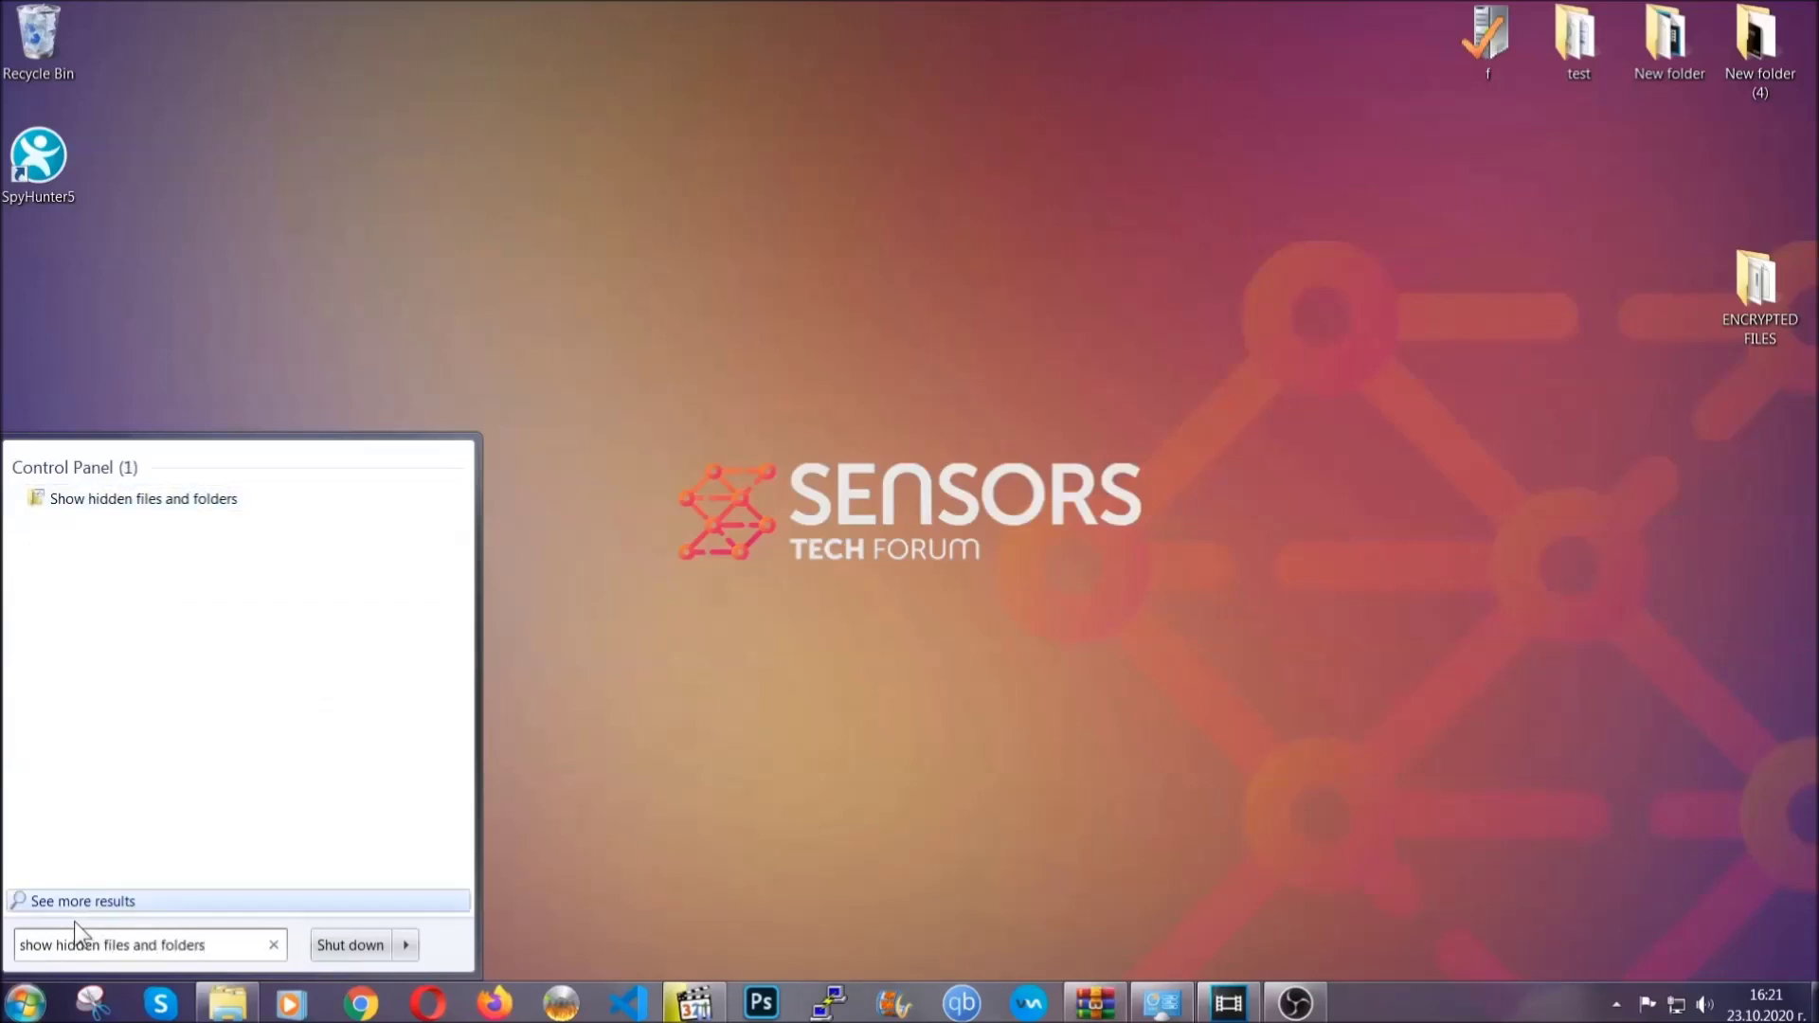
left_click(214, 505)
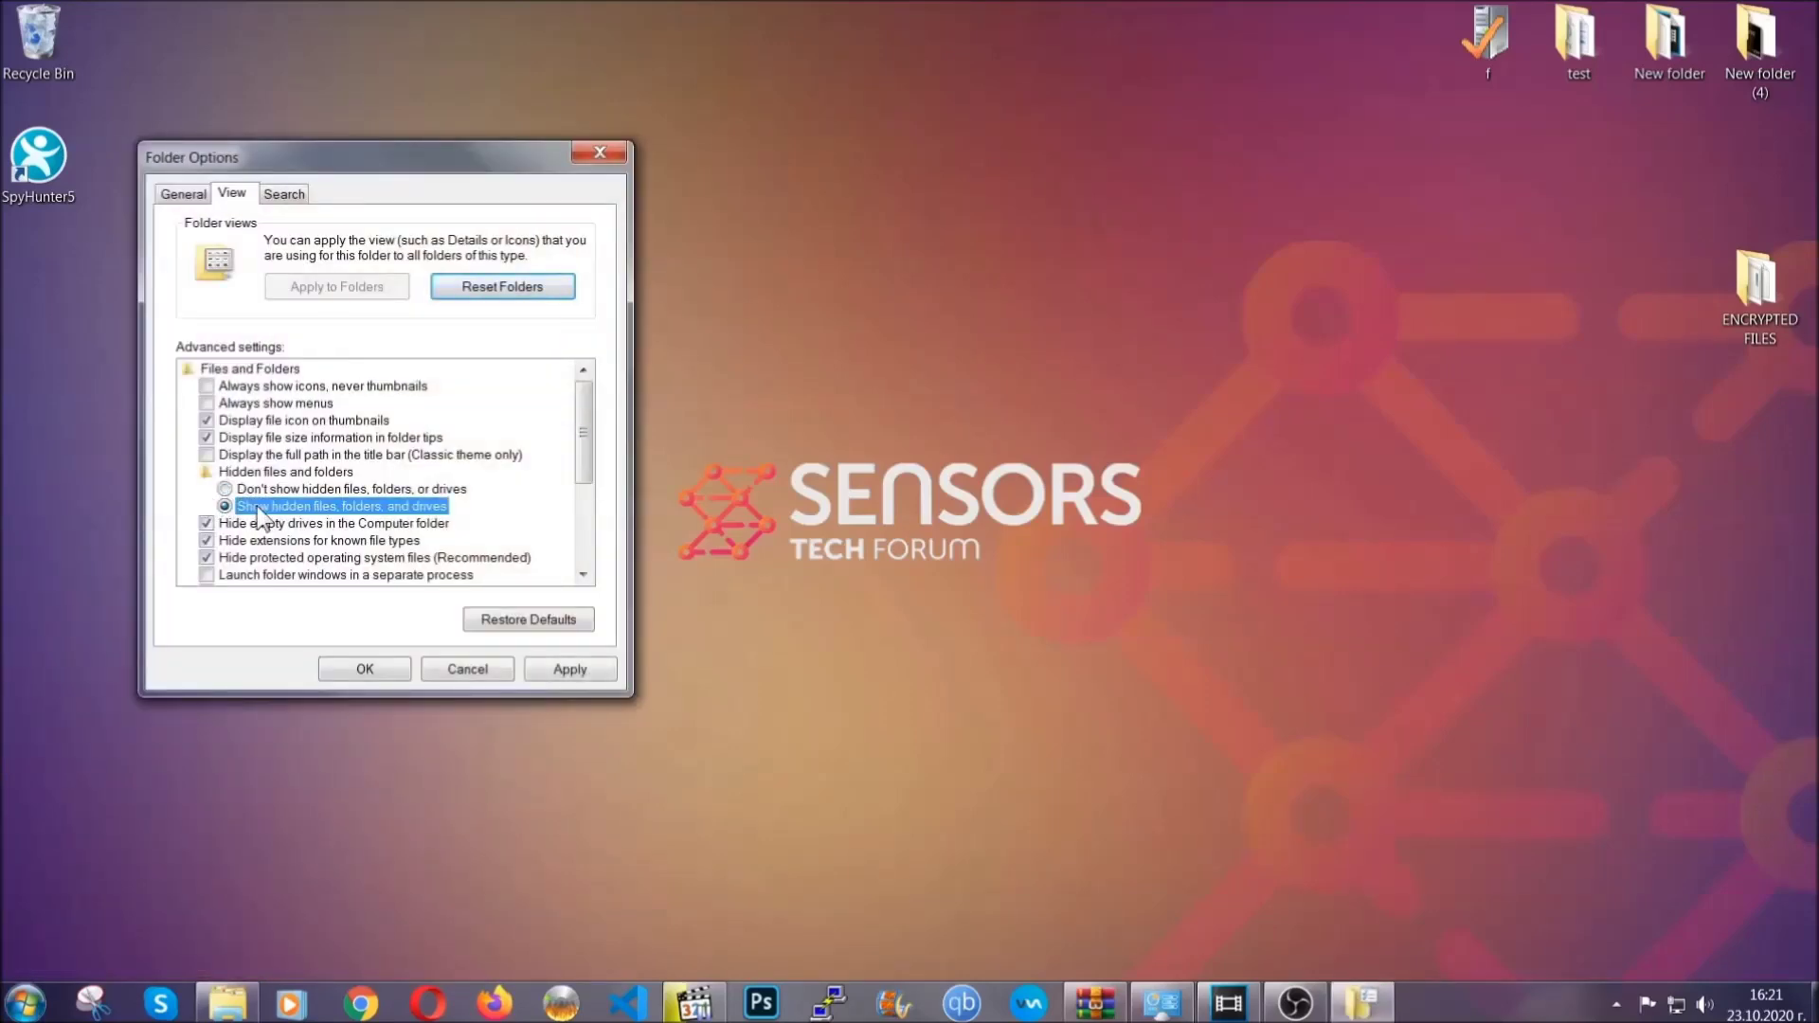
left_click(563, 674)
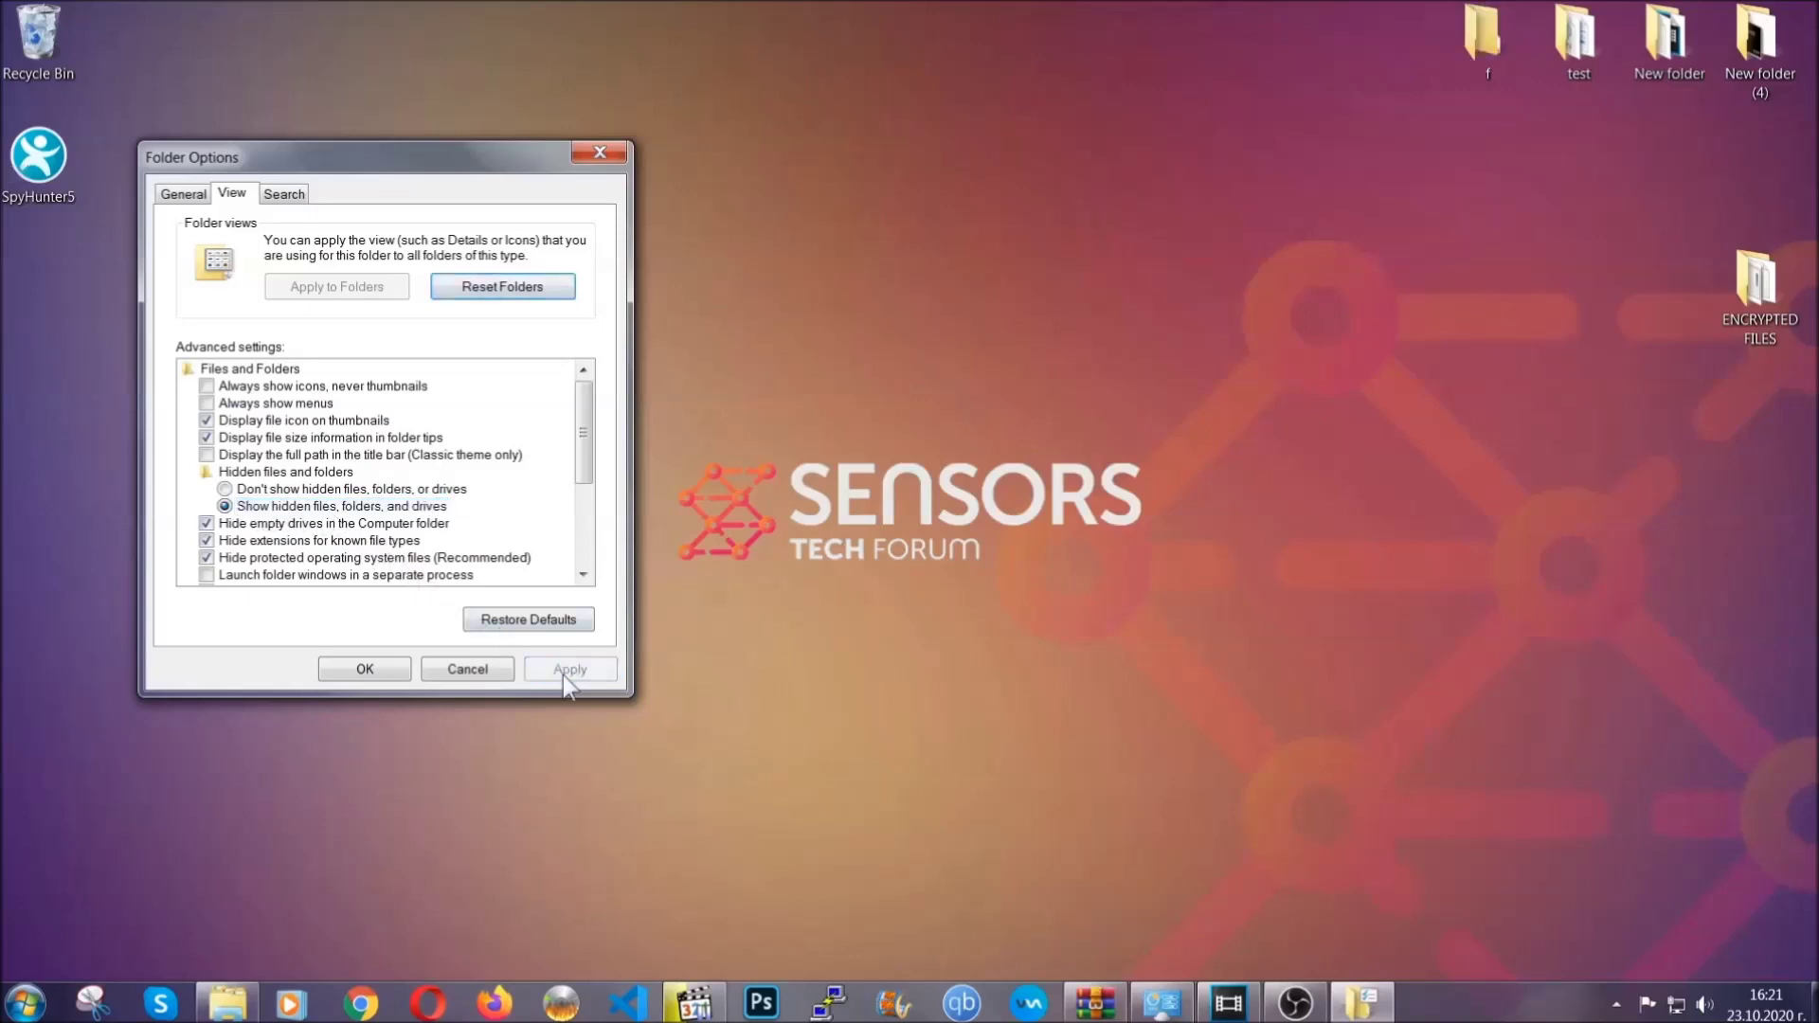
left_click(355, 669)
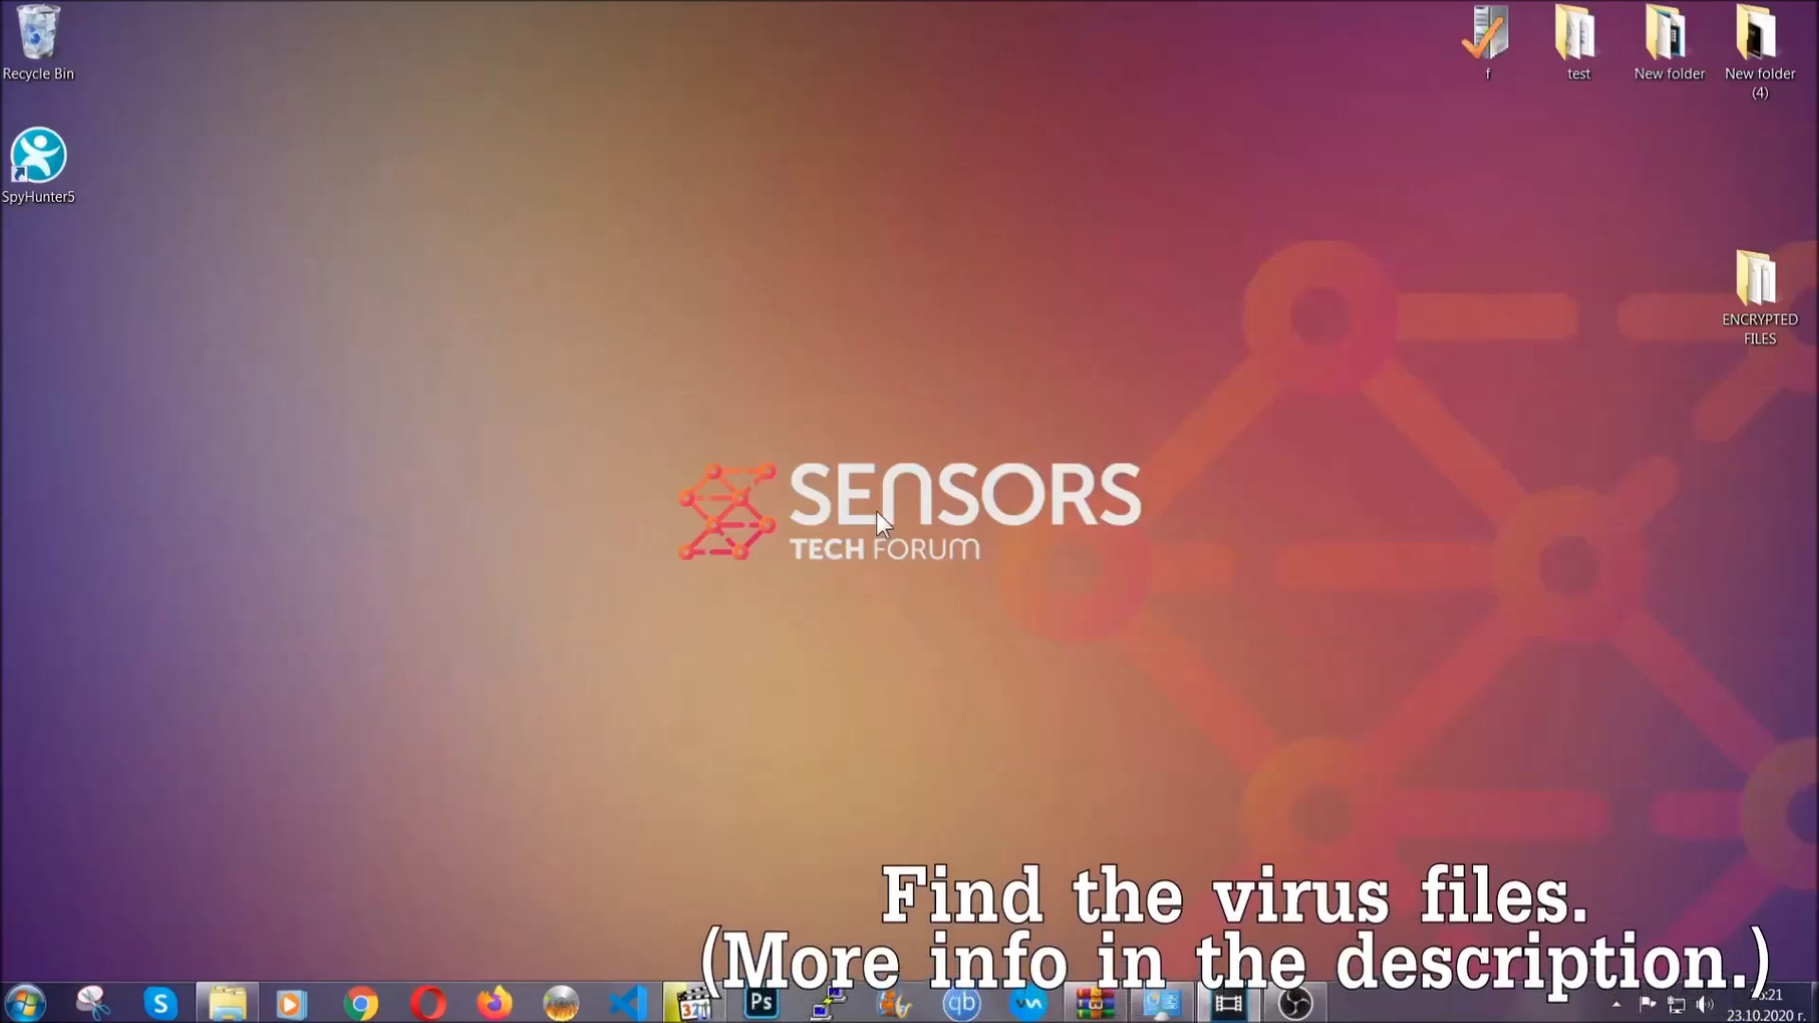
Search the whole Computer for 'extension:exe Example Vir' to locate the virus program
left_click(25, 1002)
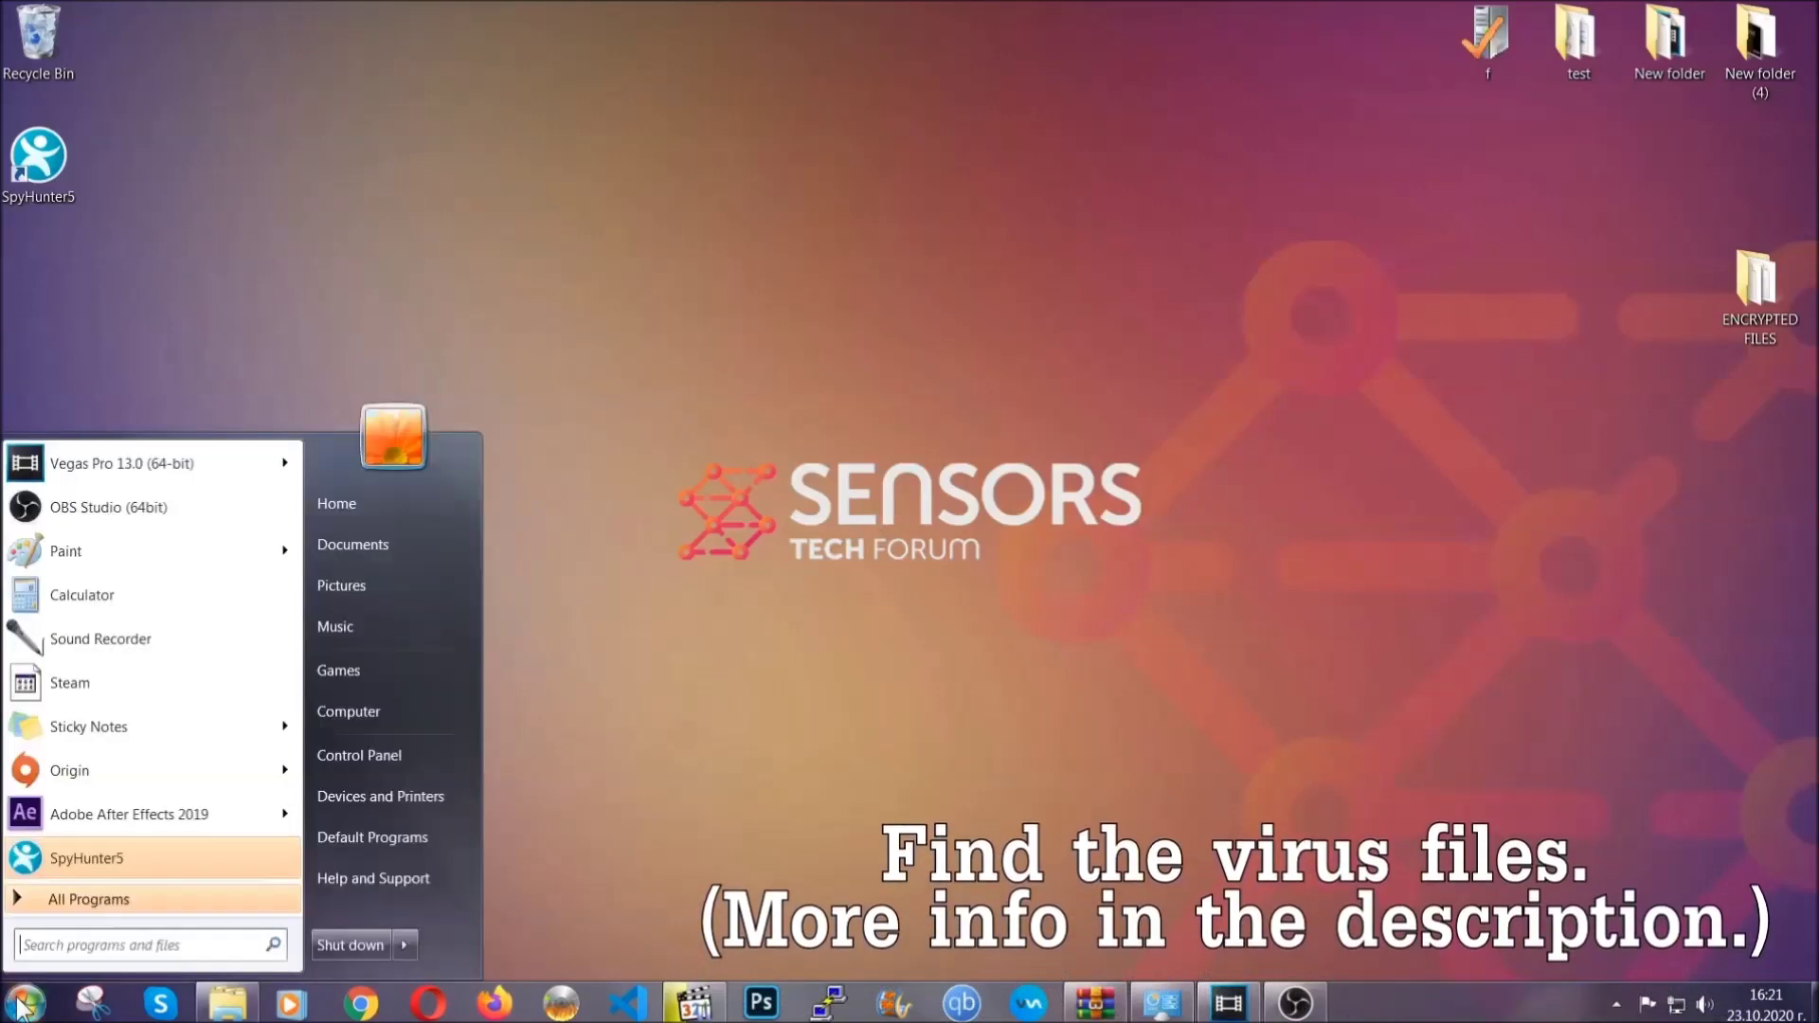
left_click(374, 711)
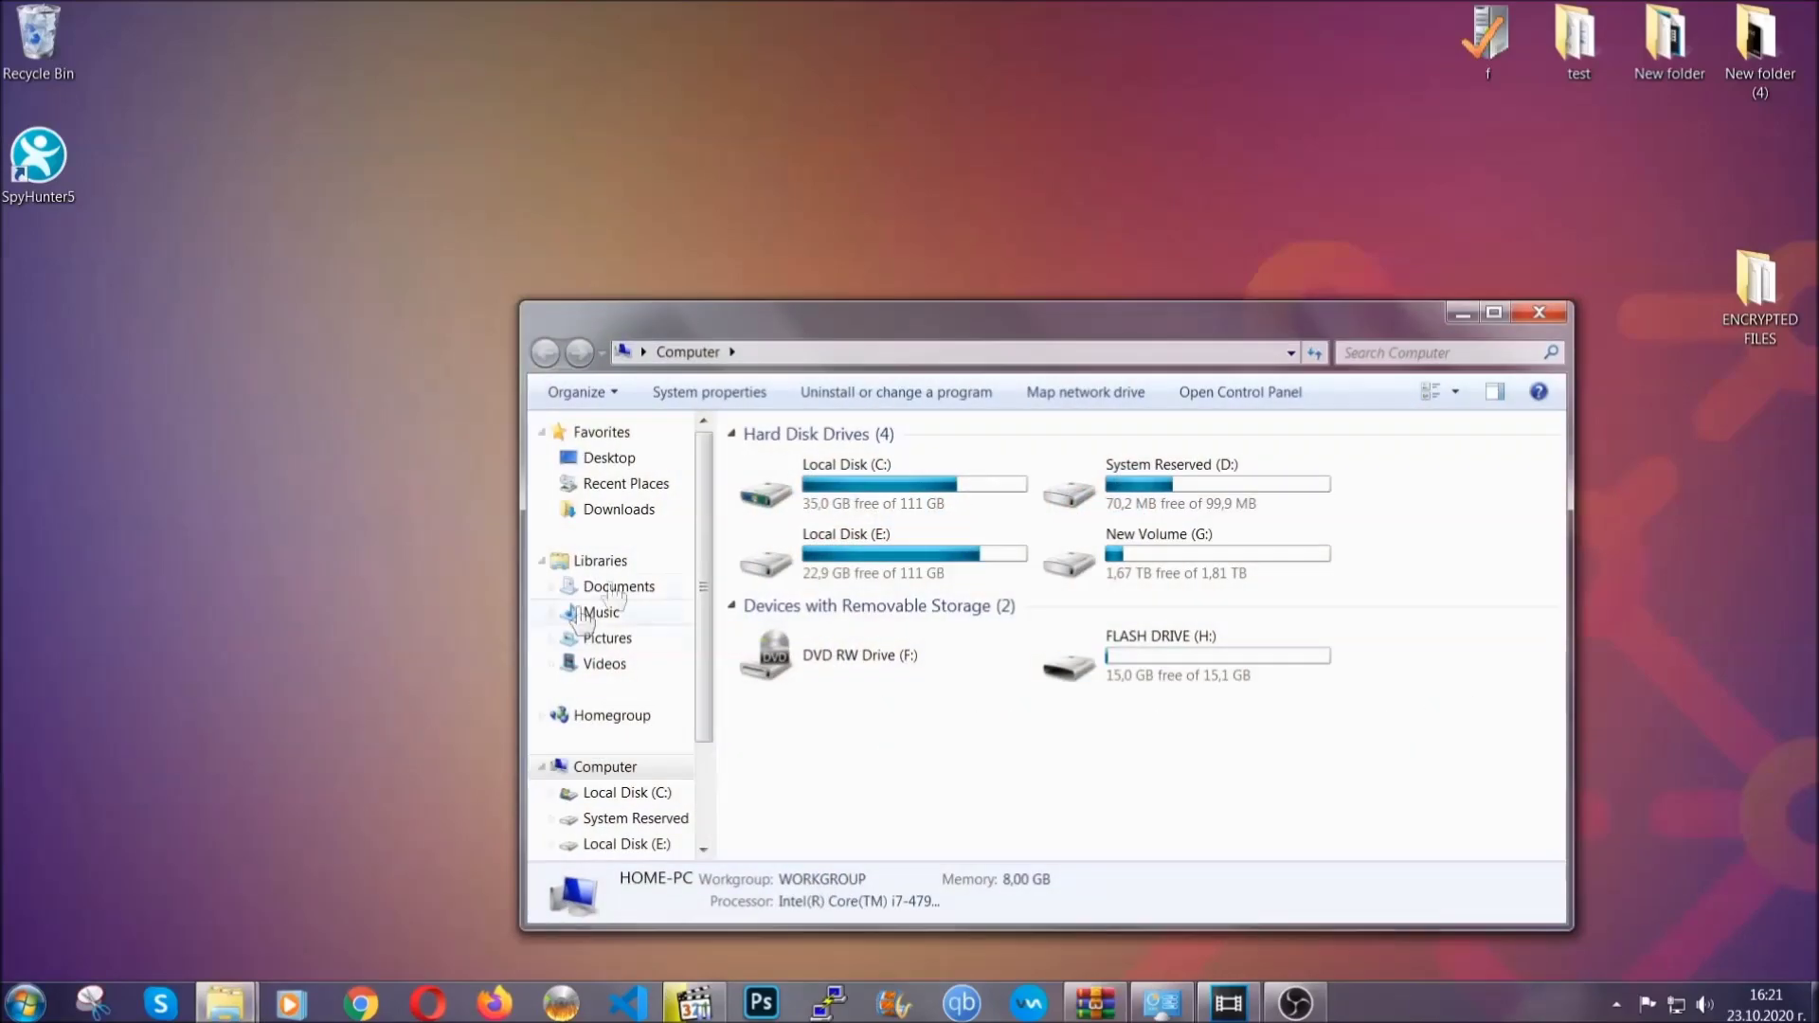
left_click_drag(988, 333, 868, 253)
type("files")
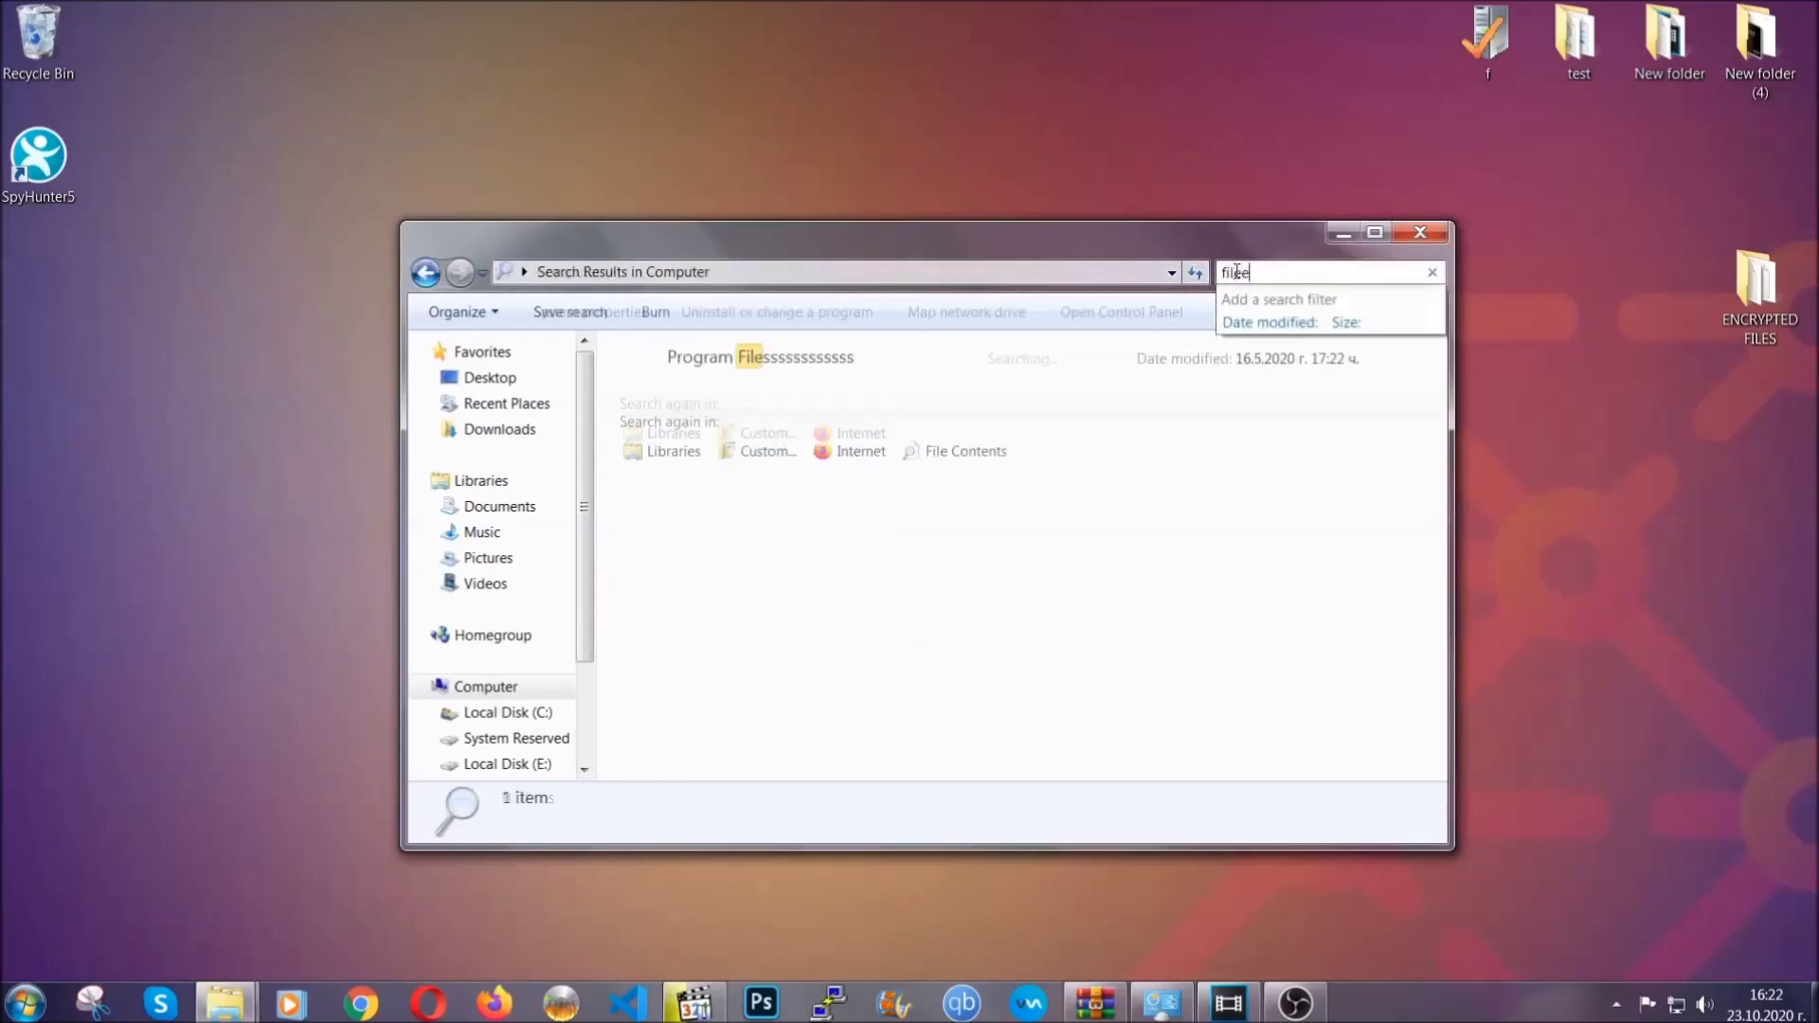
type("extension:exe ")
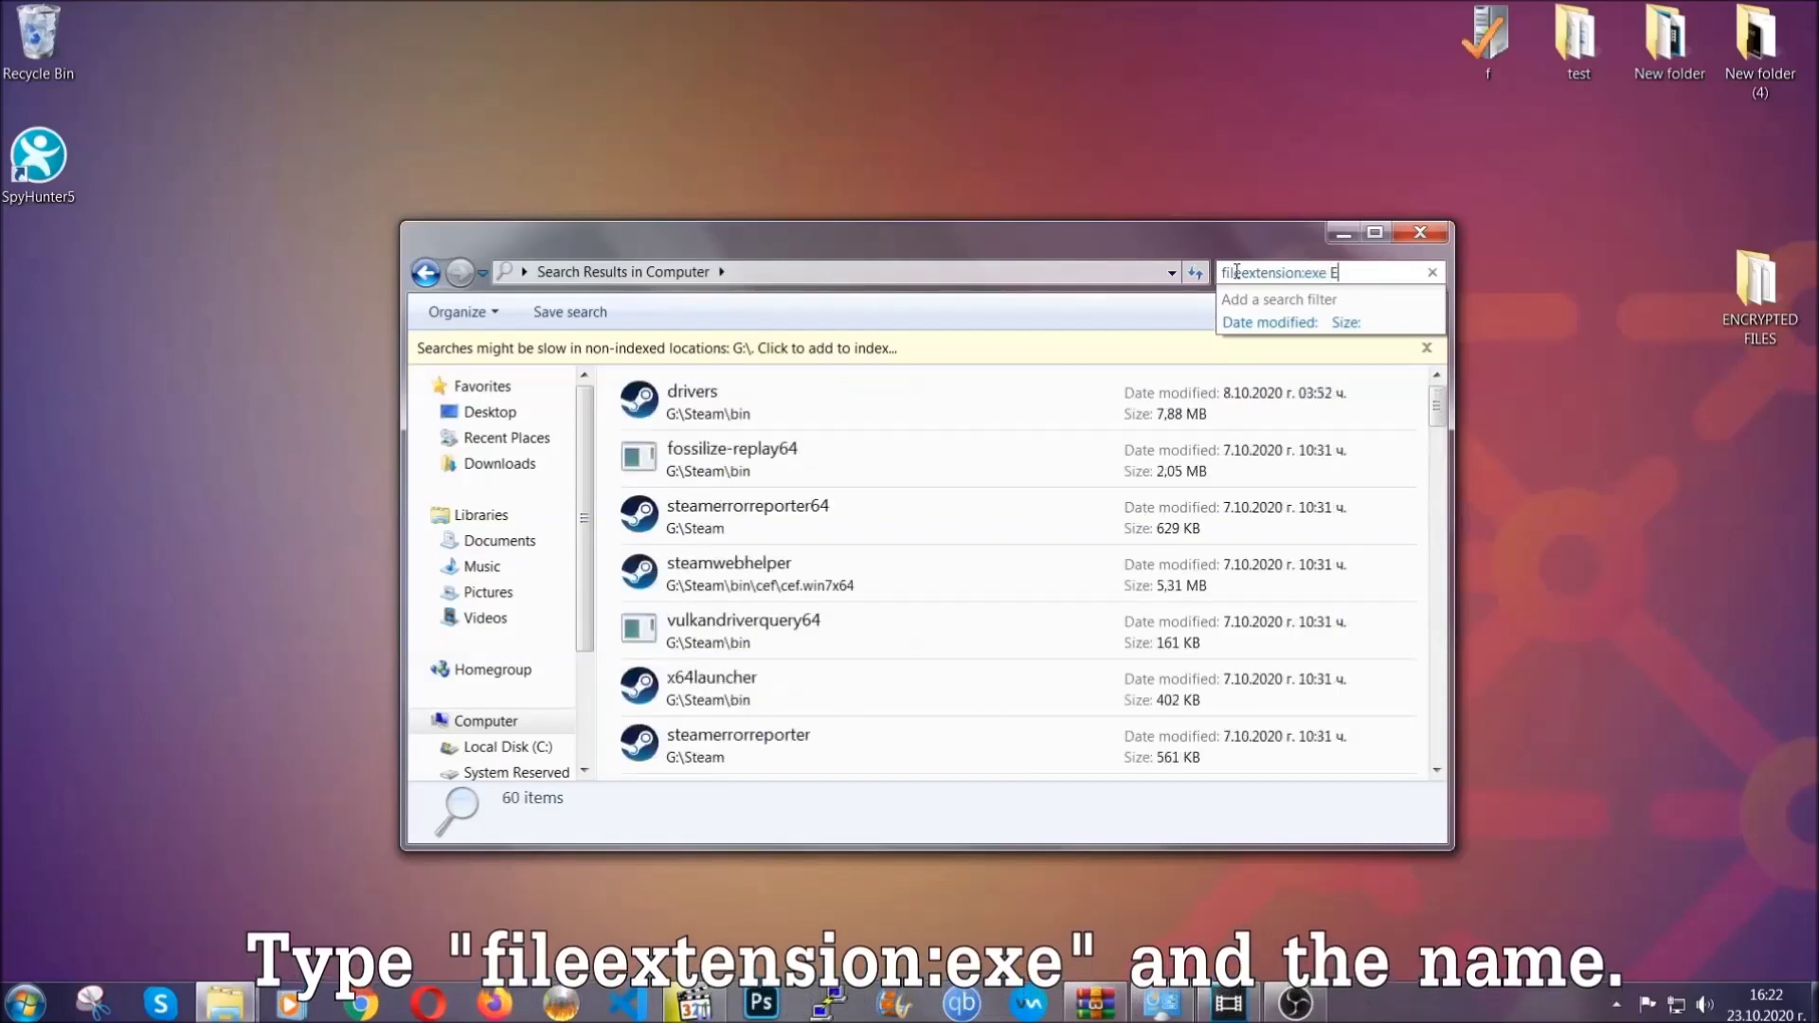
type("Exampl")
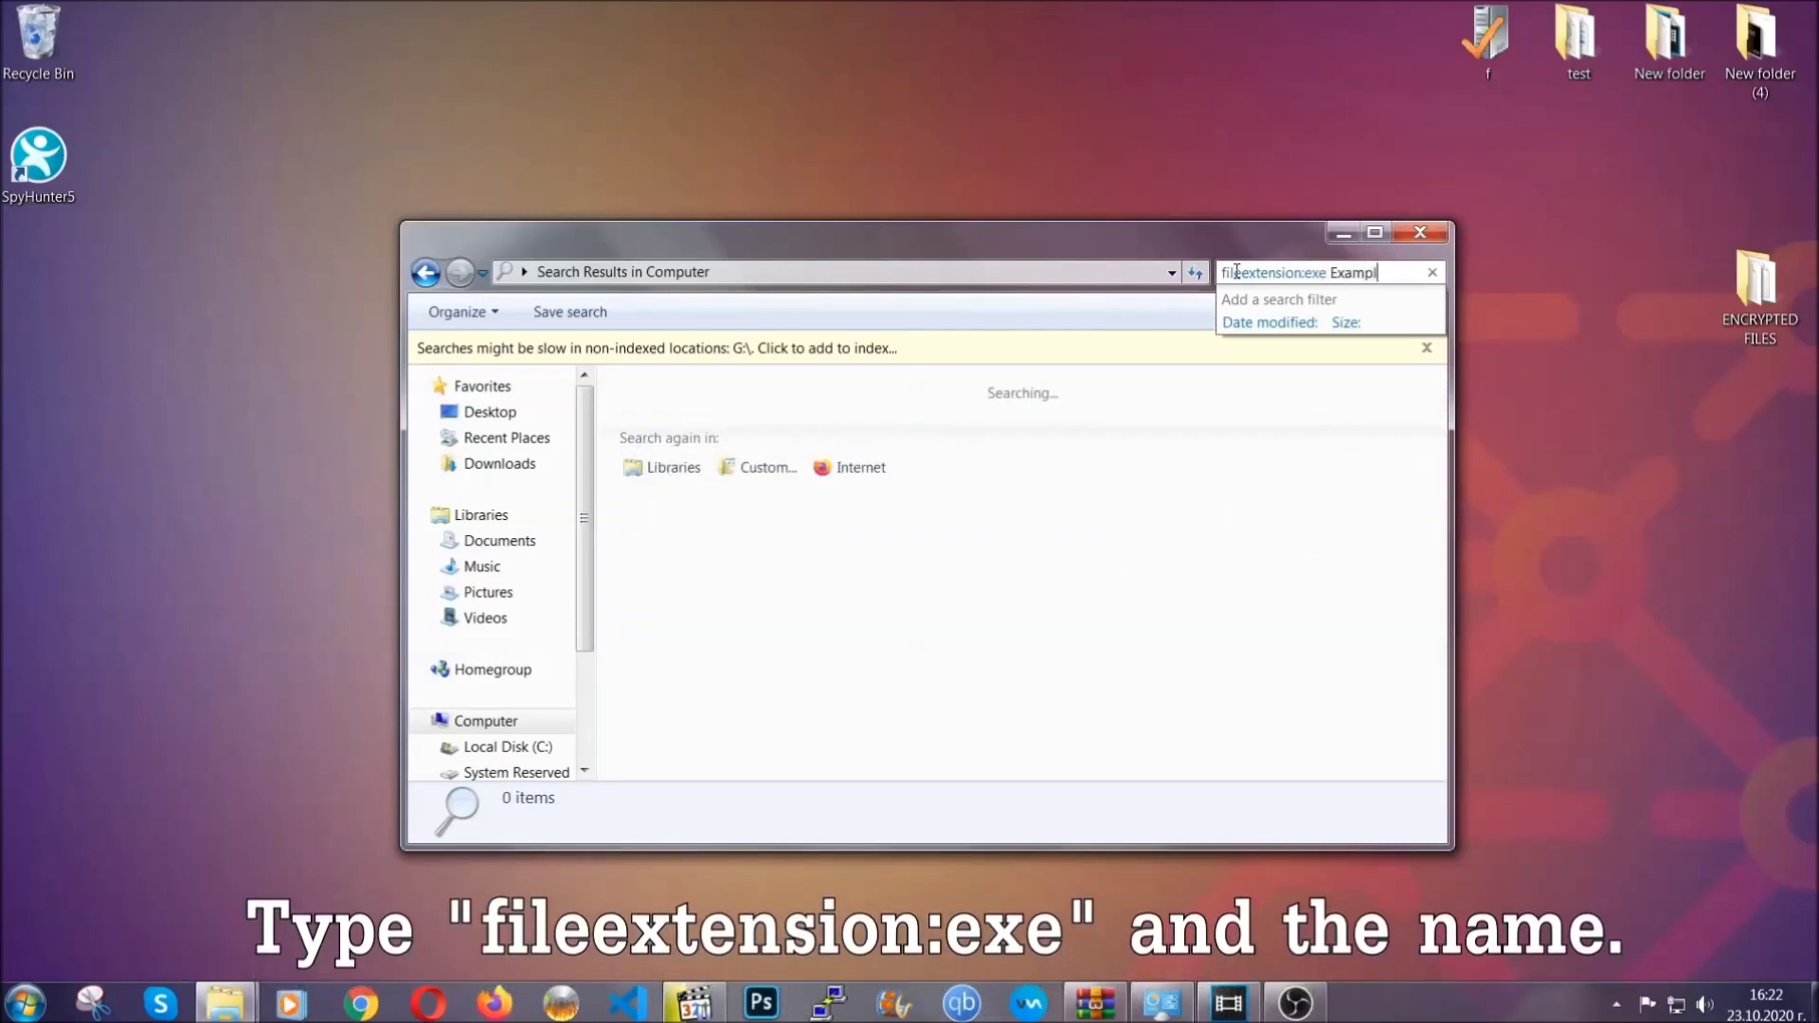
type("e Virus Name")
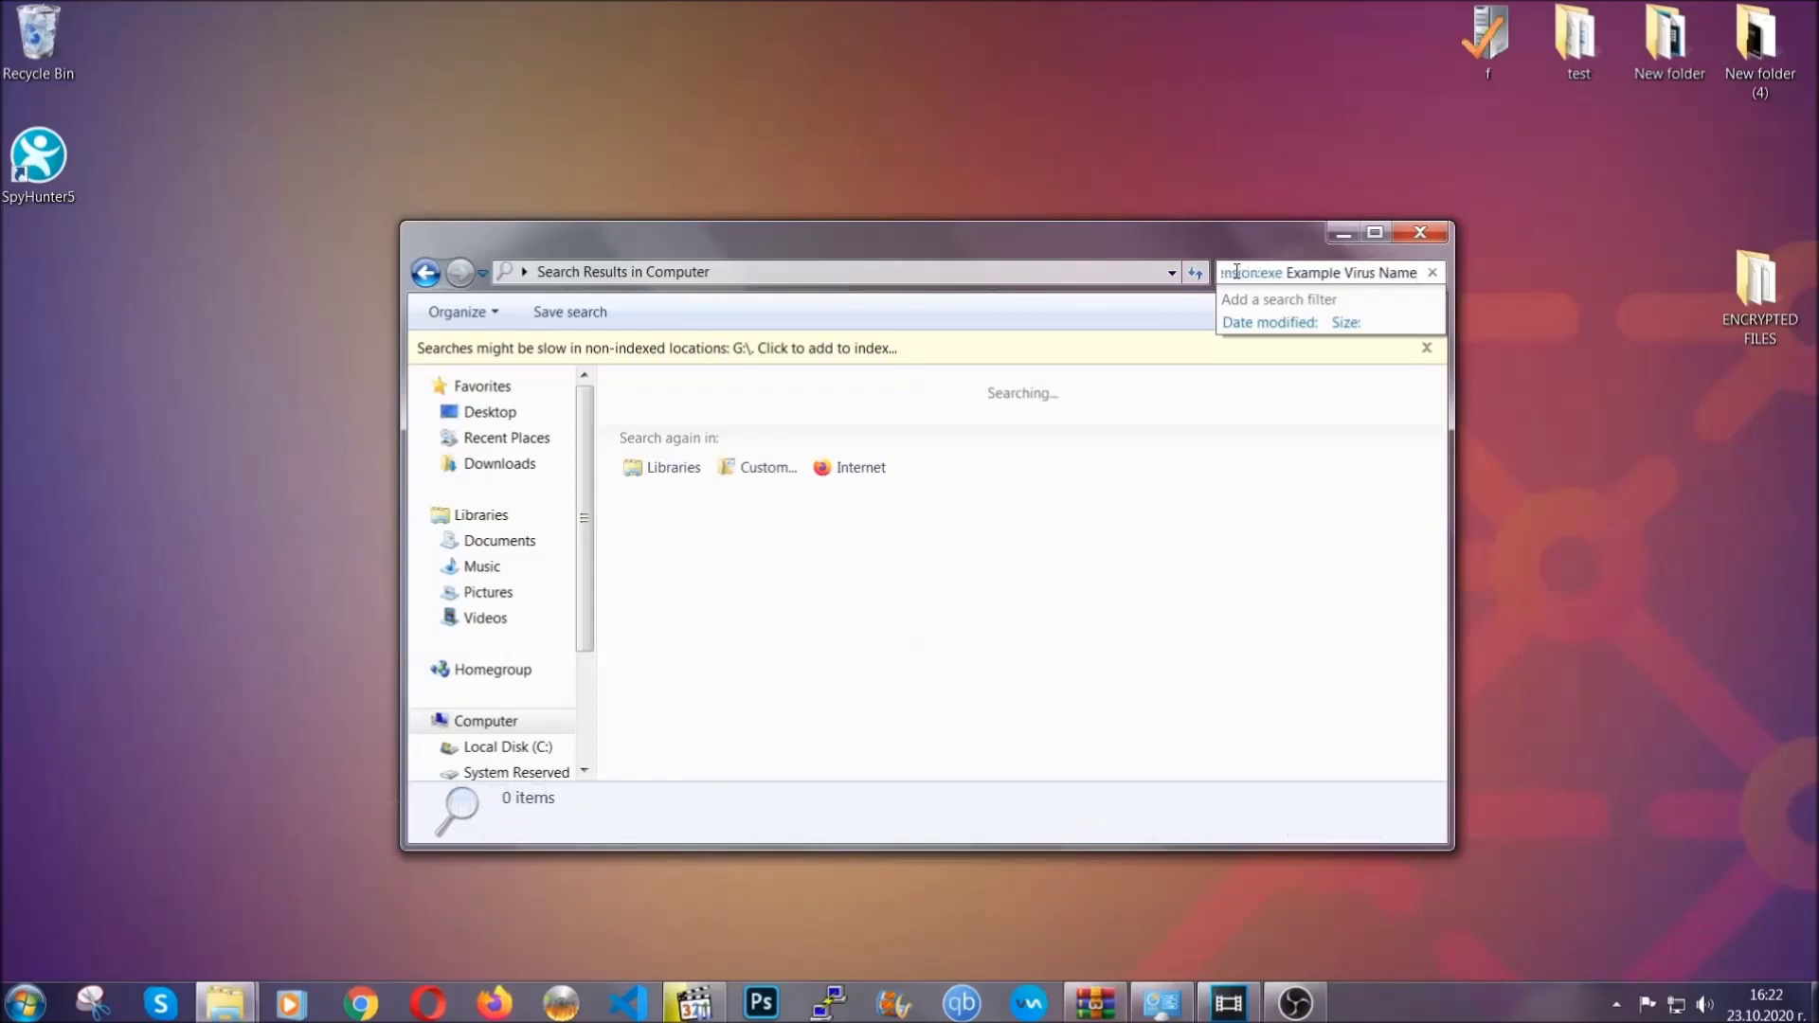
key("Return")
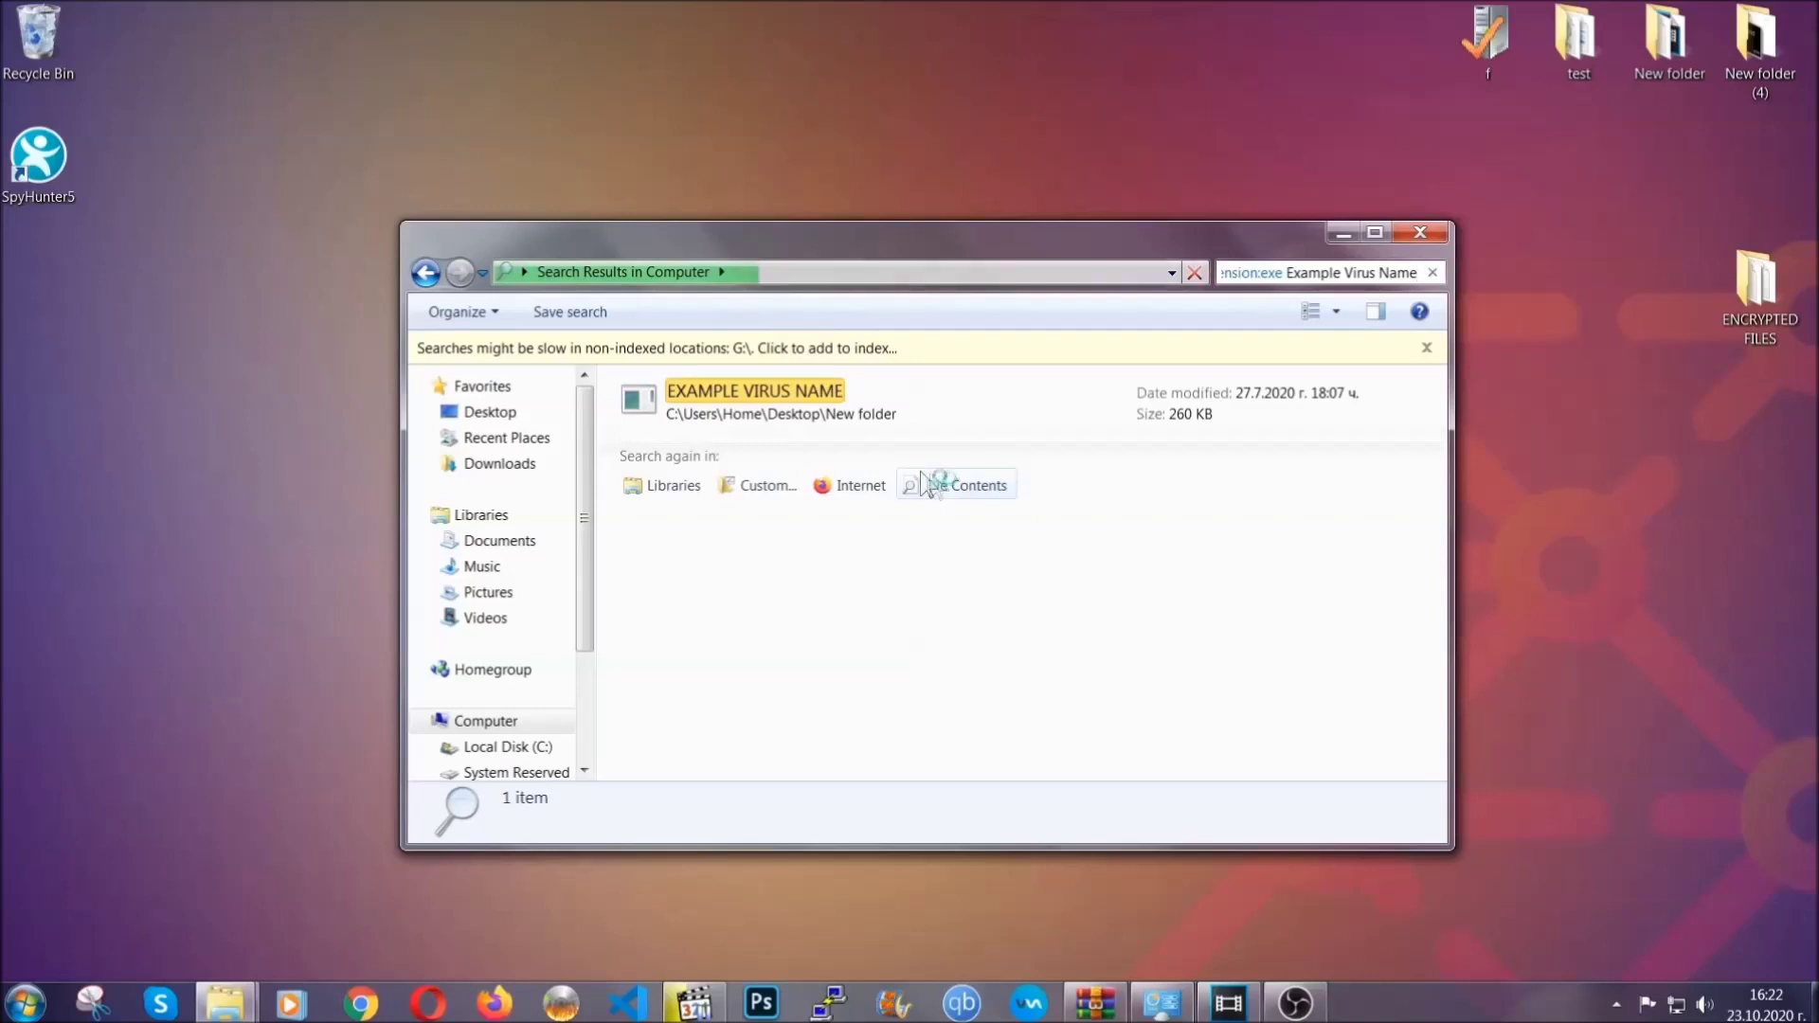
Delete the EXAMPLE VIRUS NAME result to the Recycle Bin and close Explorer
left_click(796, 388)
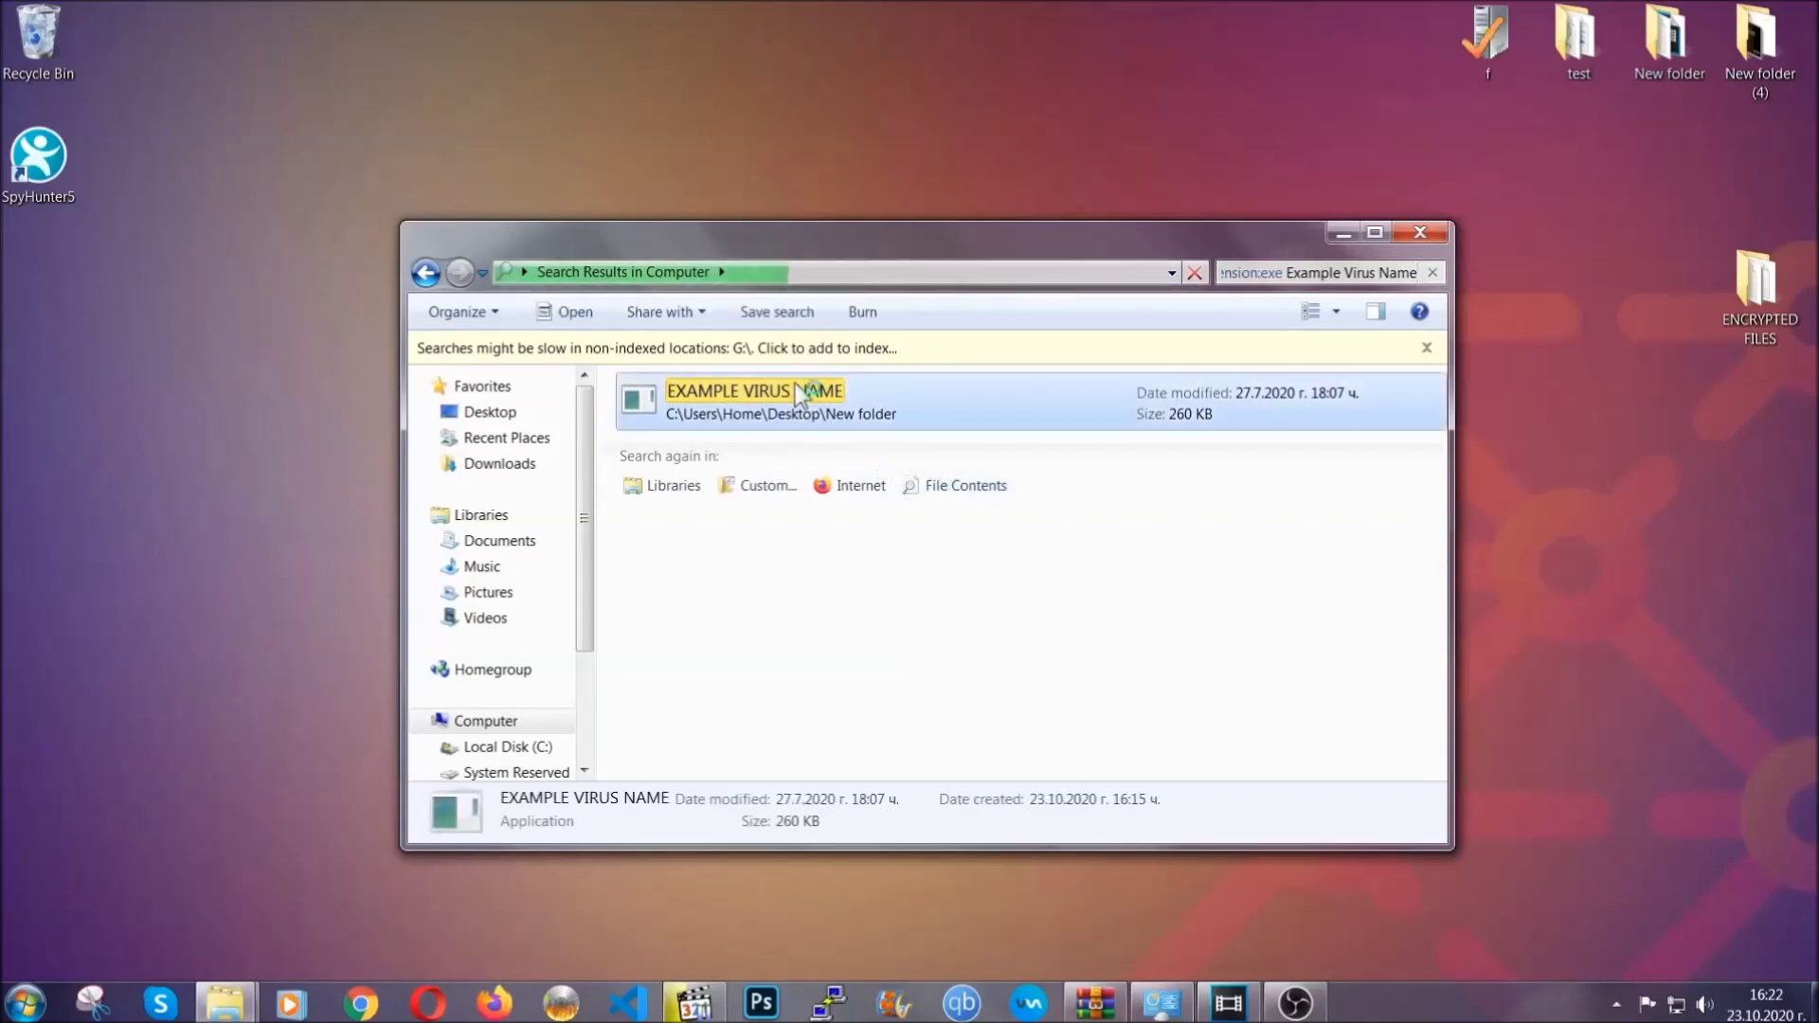
right_click(801, 396)
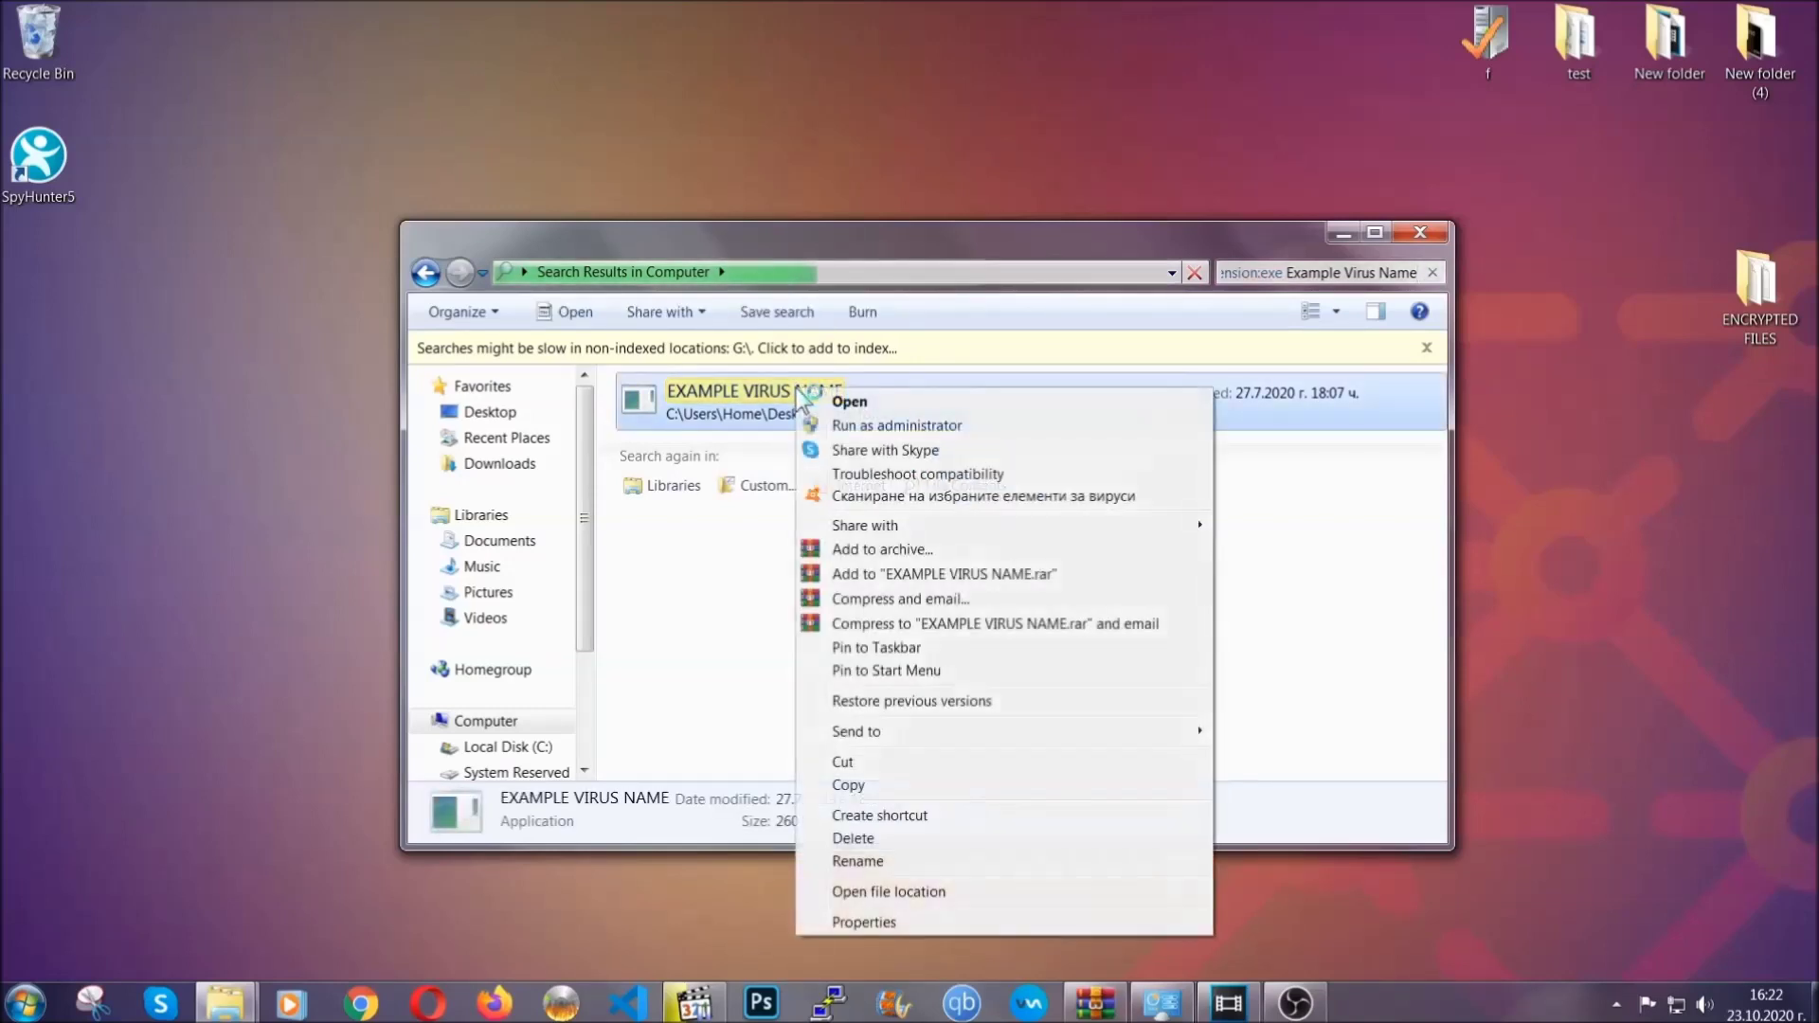
left_click(877, 838)
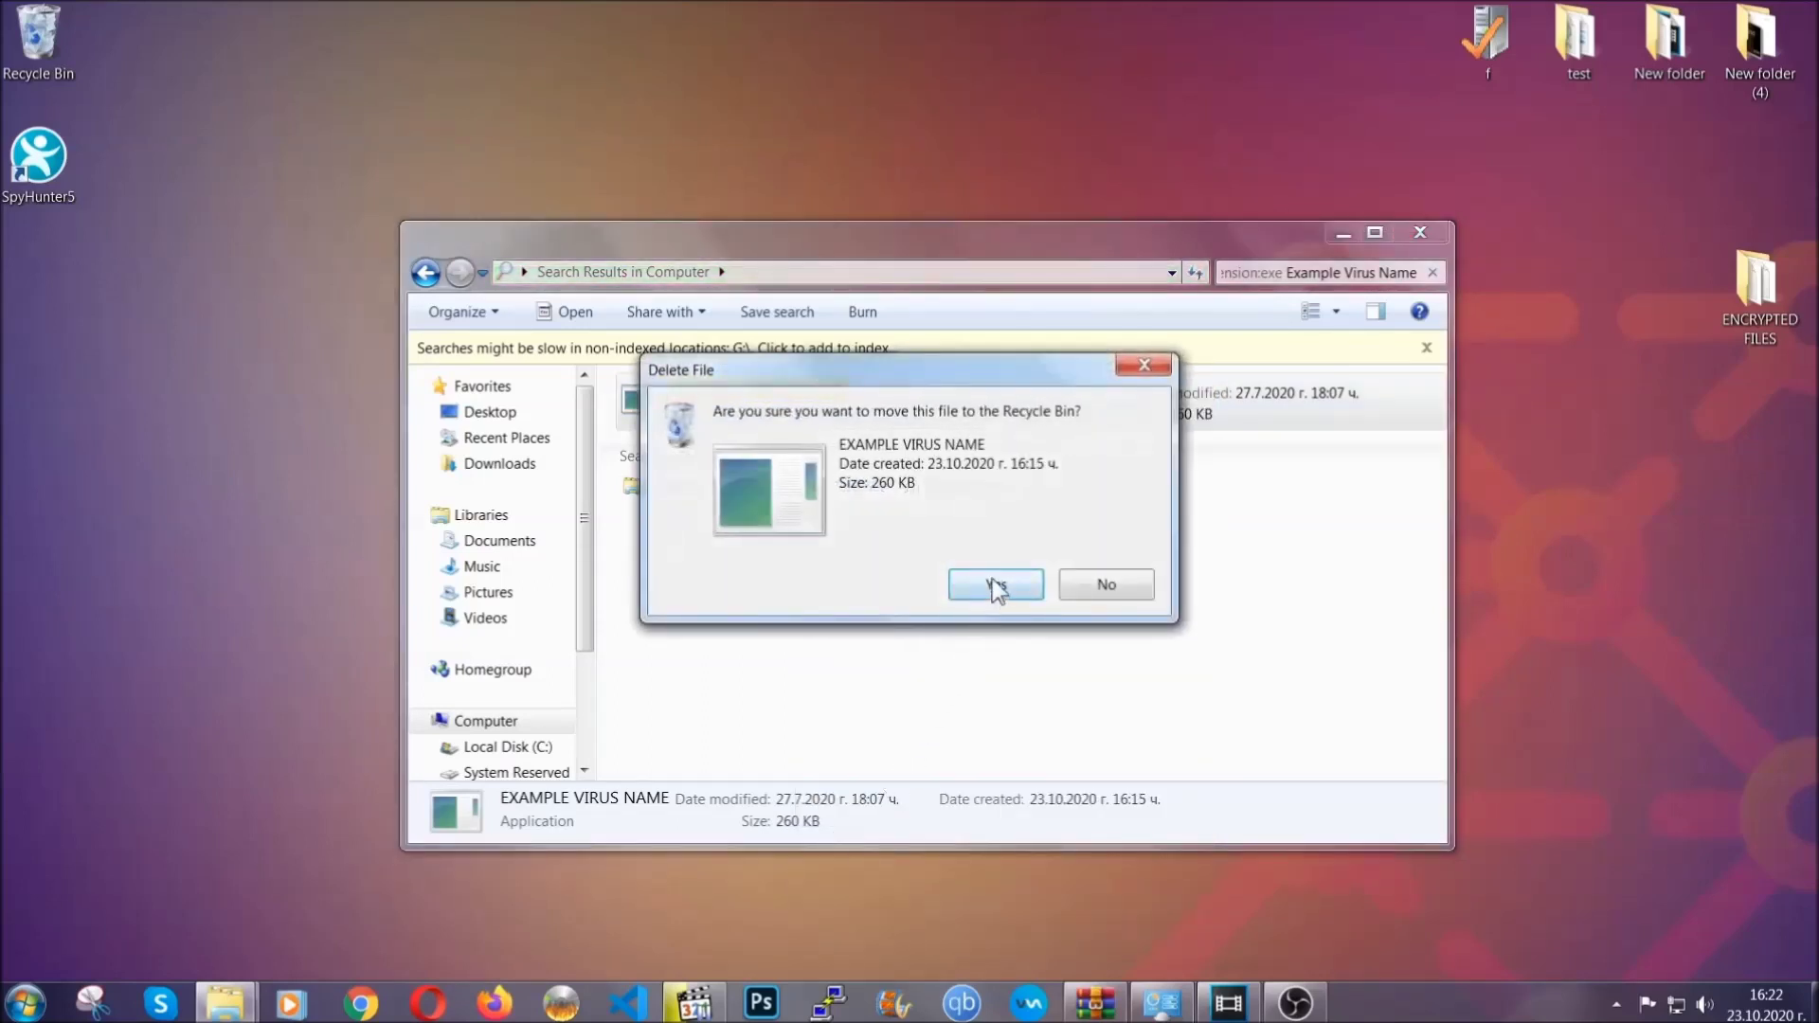
left_click(995, 585)
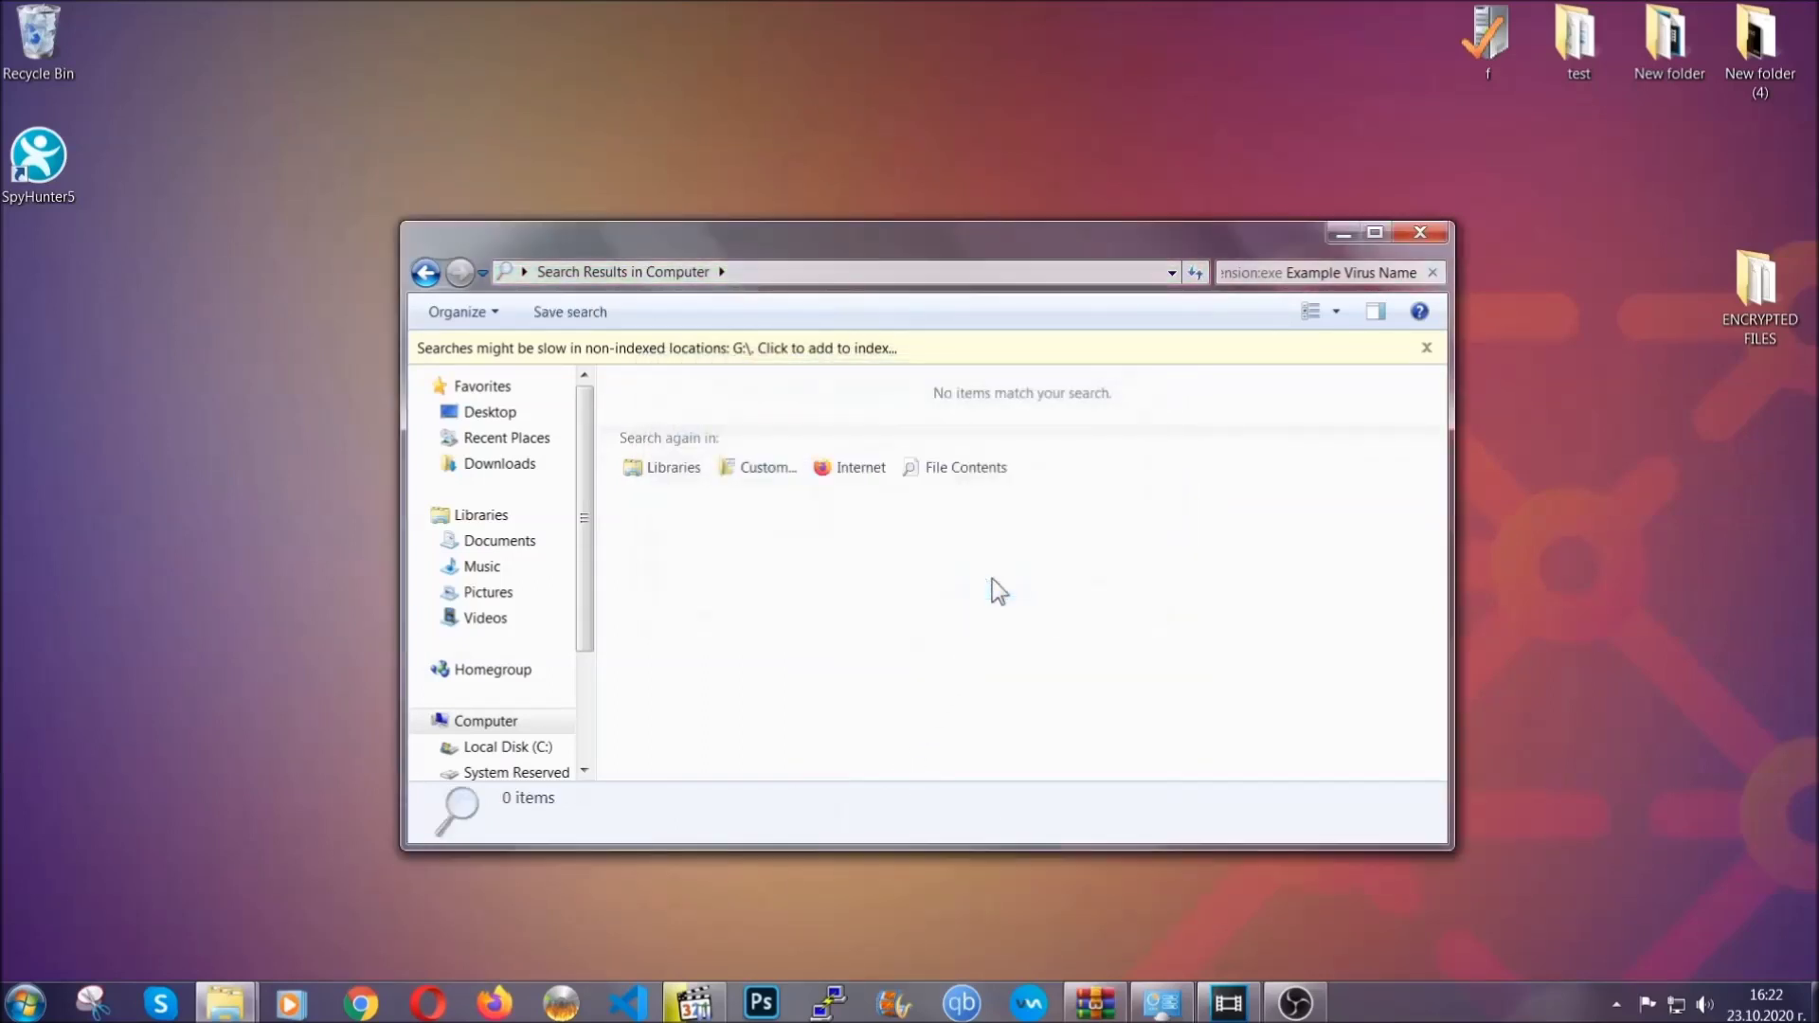
left_click(1421, 233)
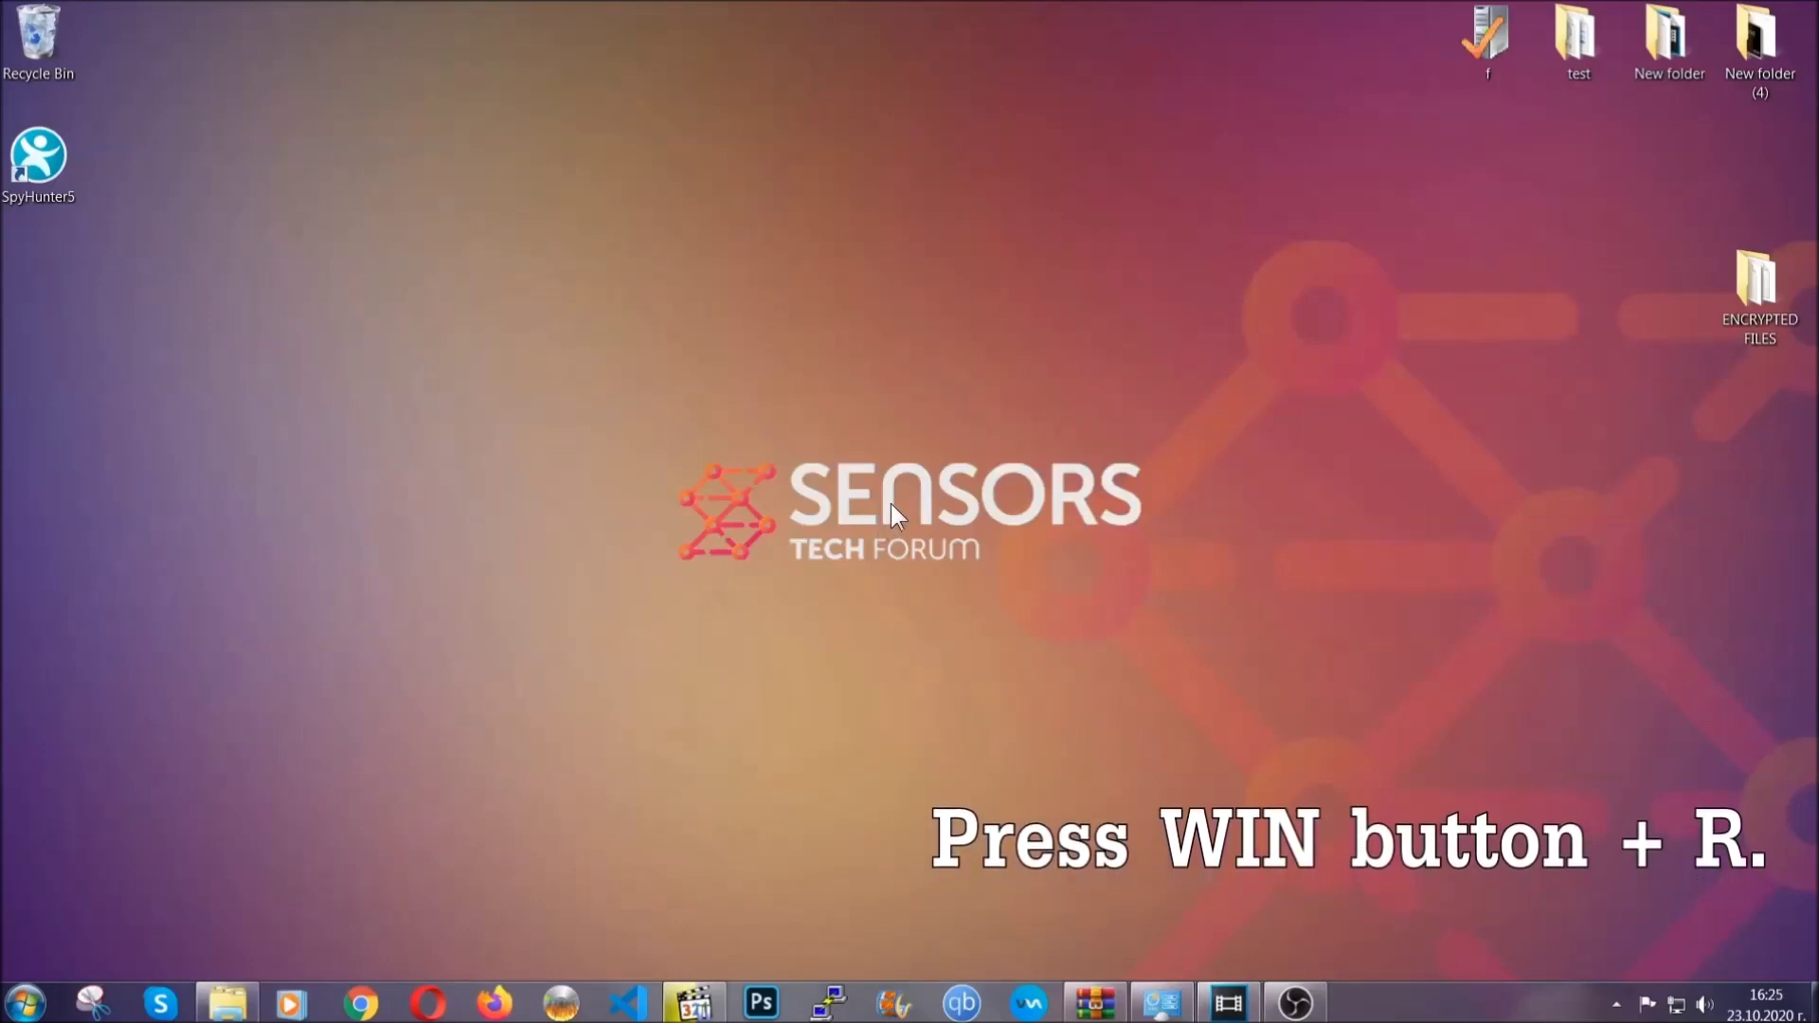
Run REGEDIT from the Win+R dialog in place of the default cmd entry
key("super+r")
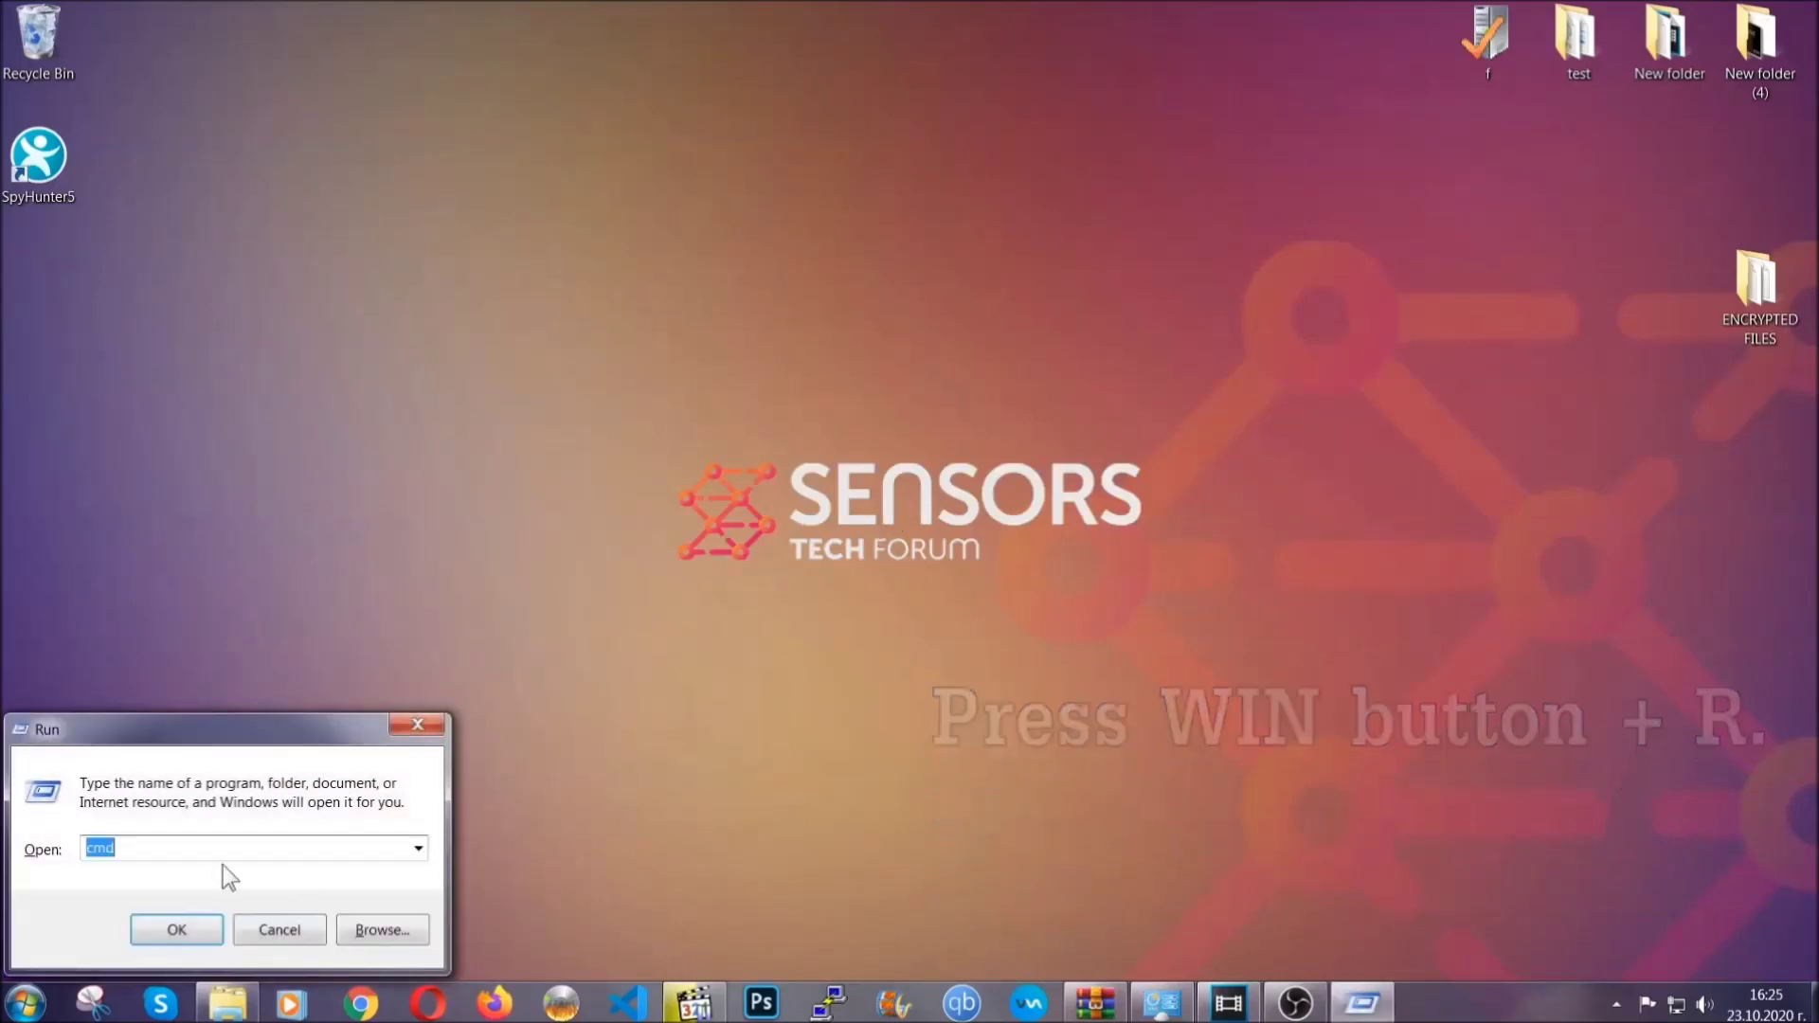
left_click(195, 854)
key("ctrl+a")
type("REGEDIT")
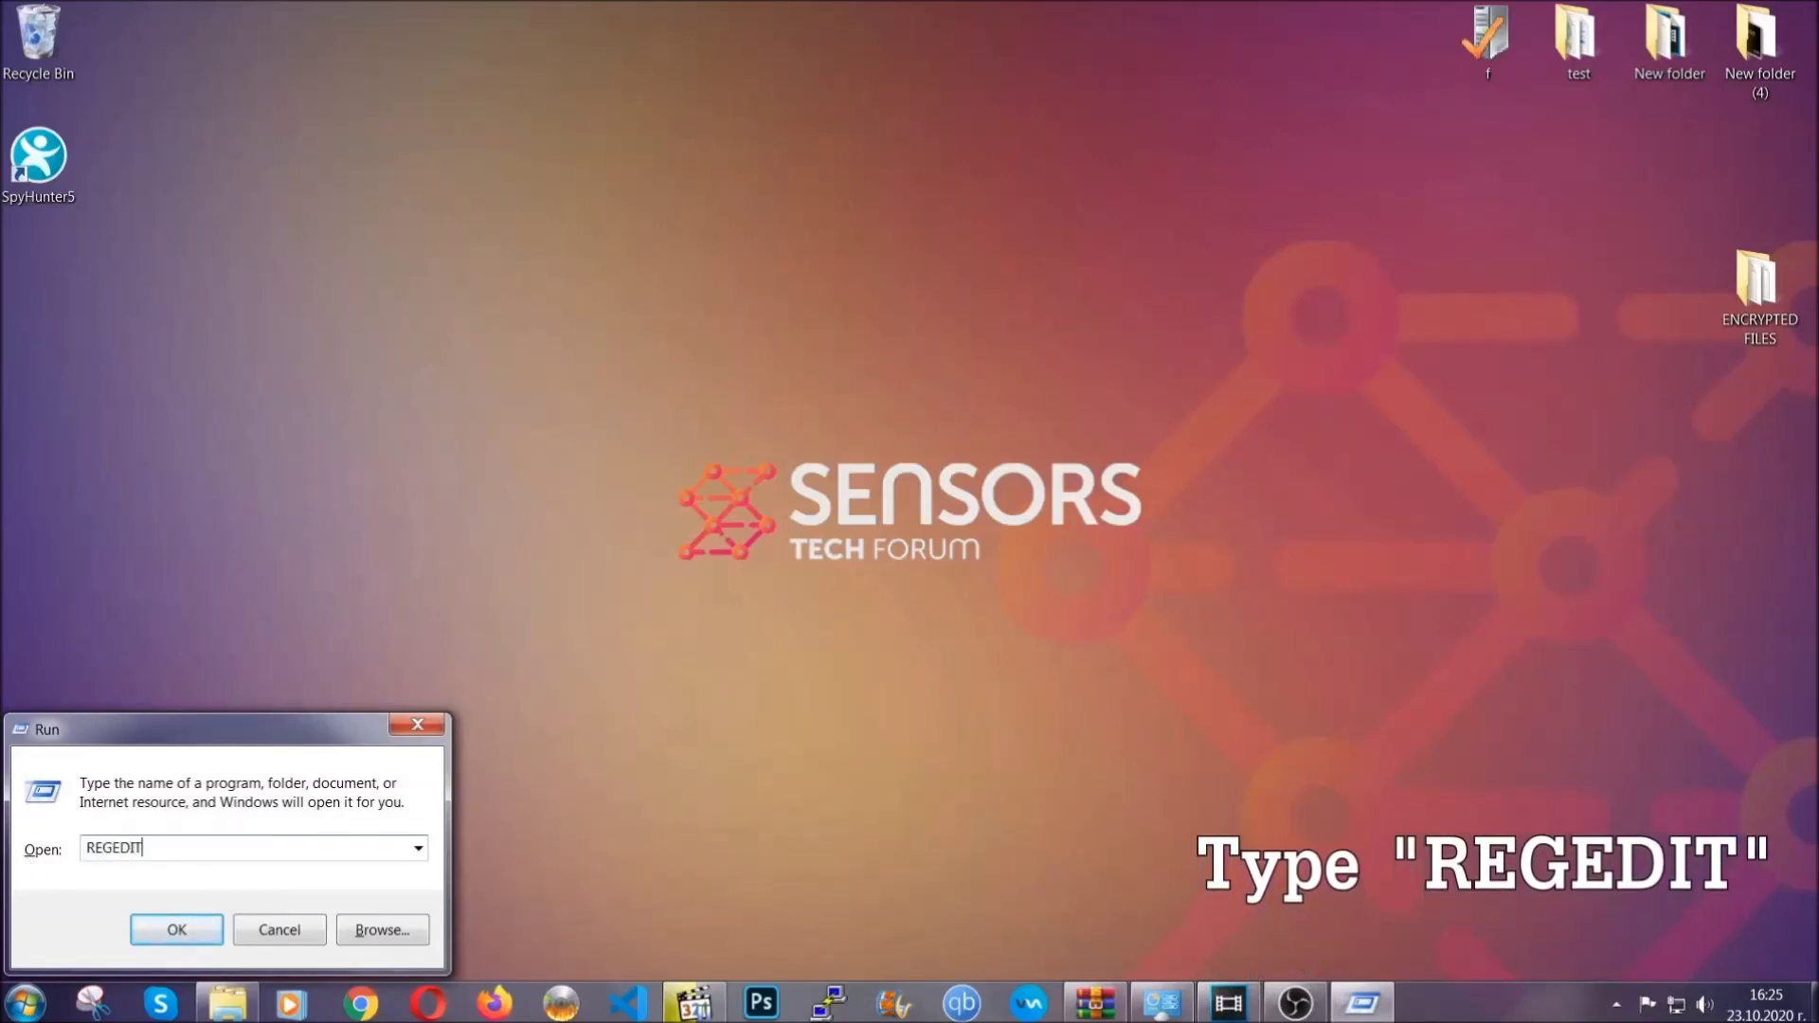
left_click(156, 926)
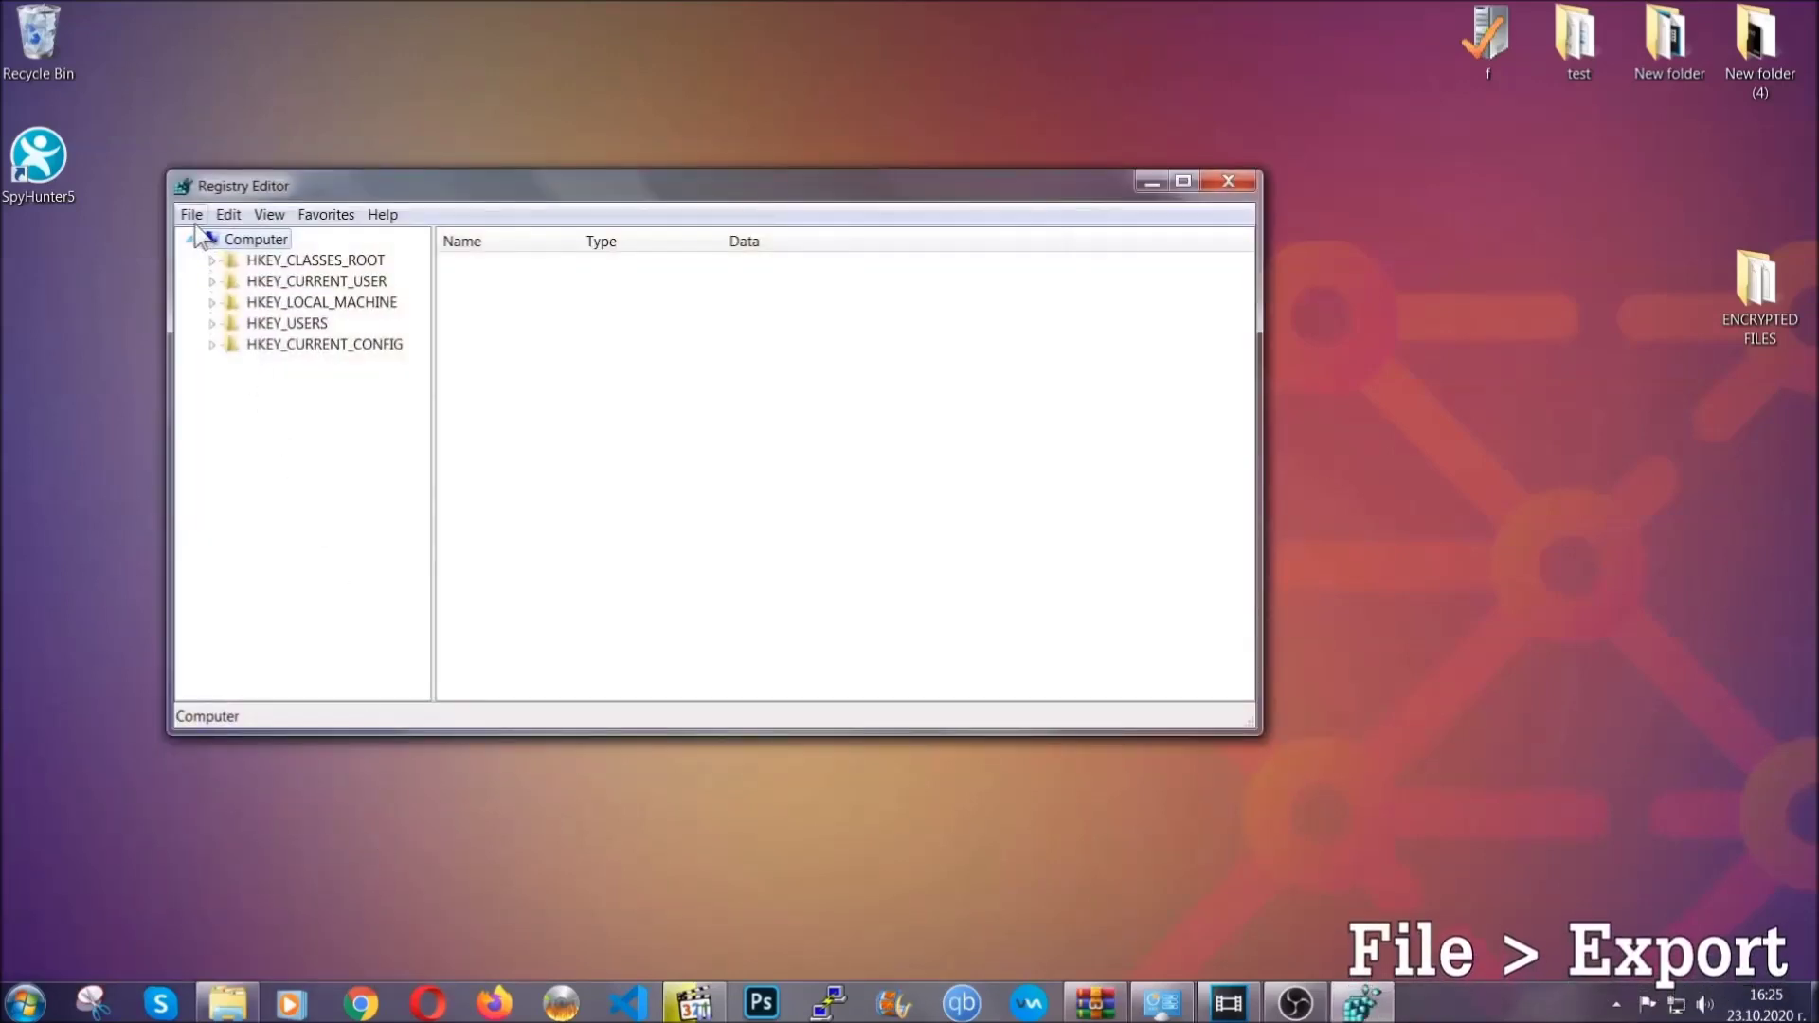
Export the whole registry to the desktop as a file named BACKUP
left_click(193, 216)
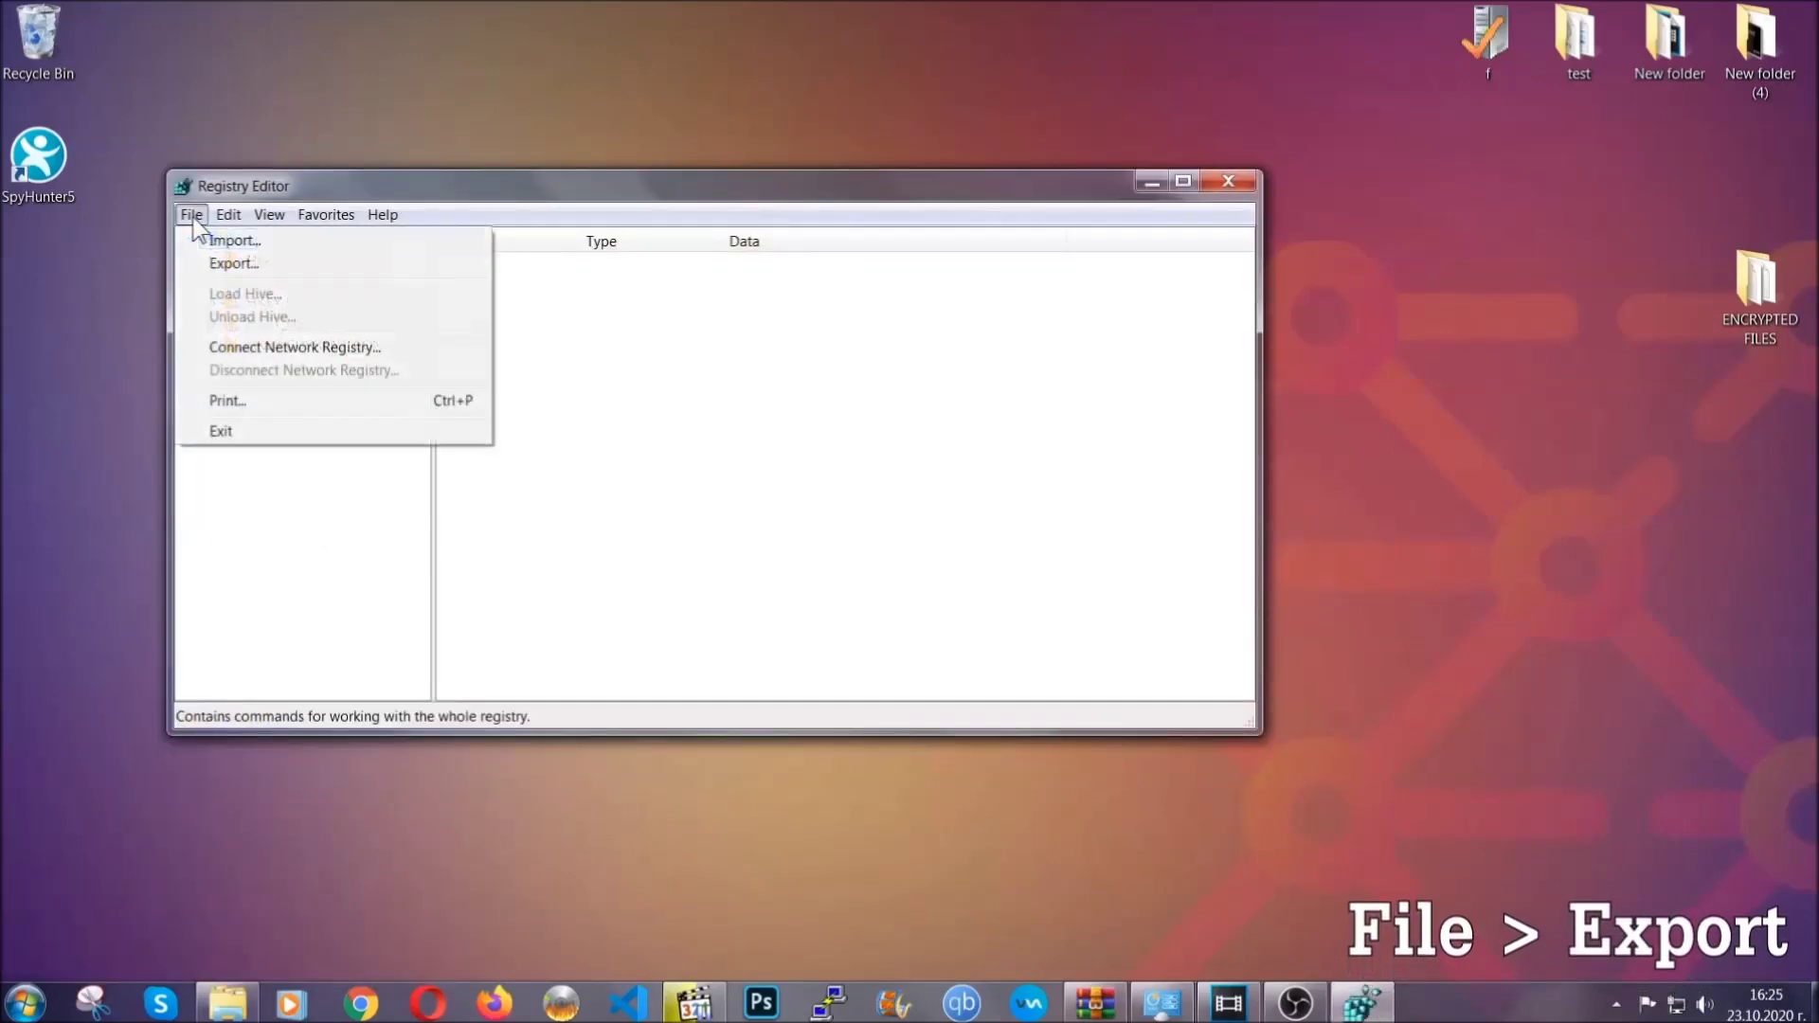
left_click(236, 262)
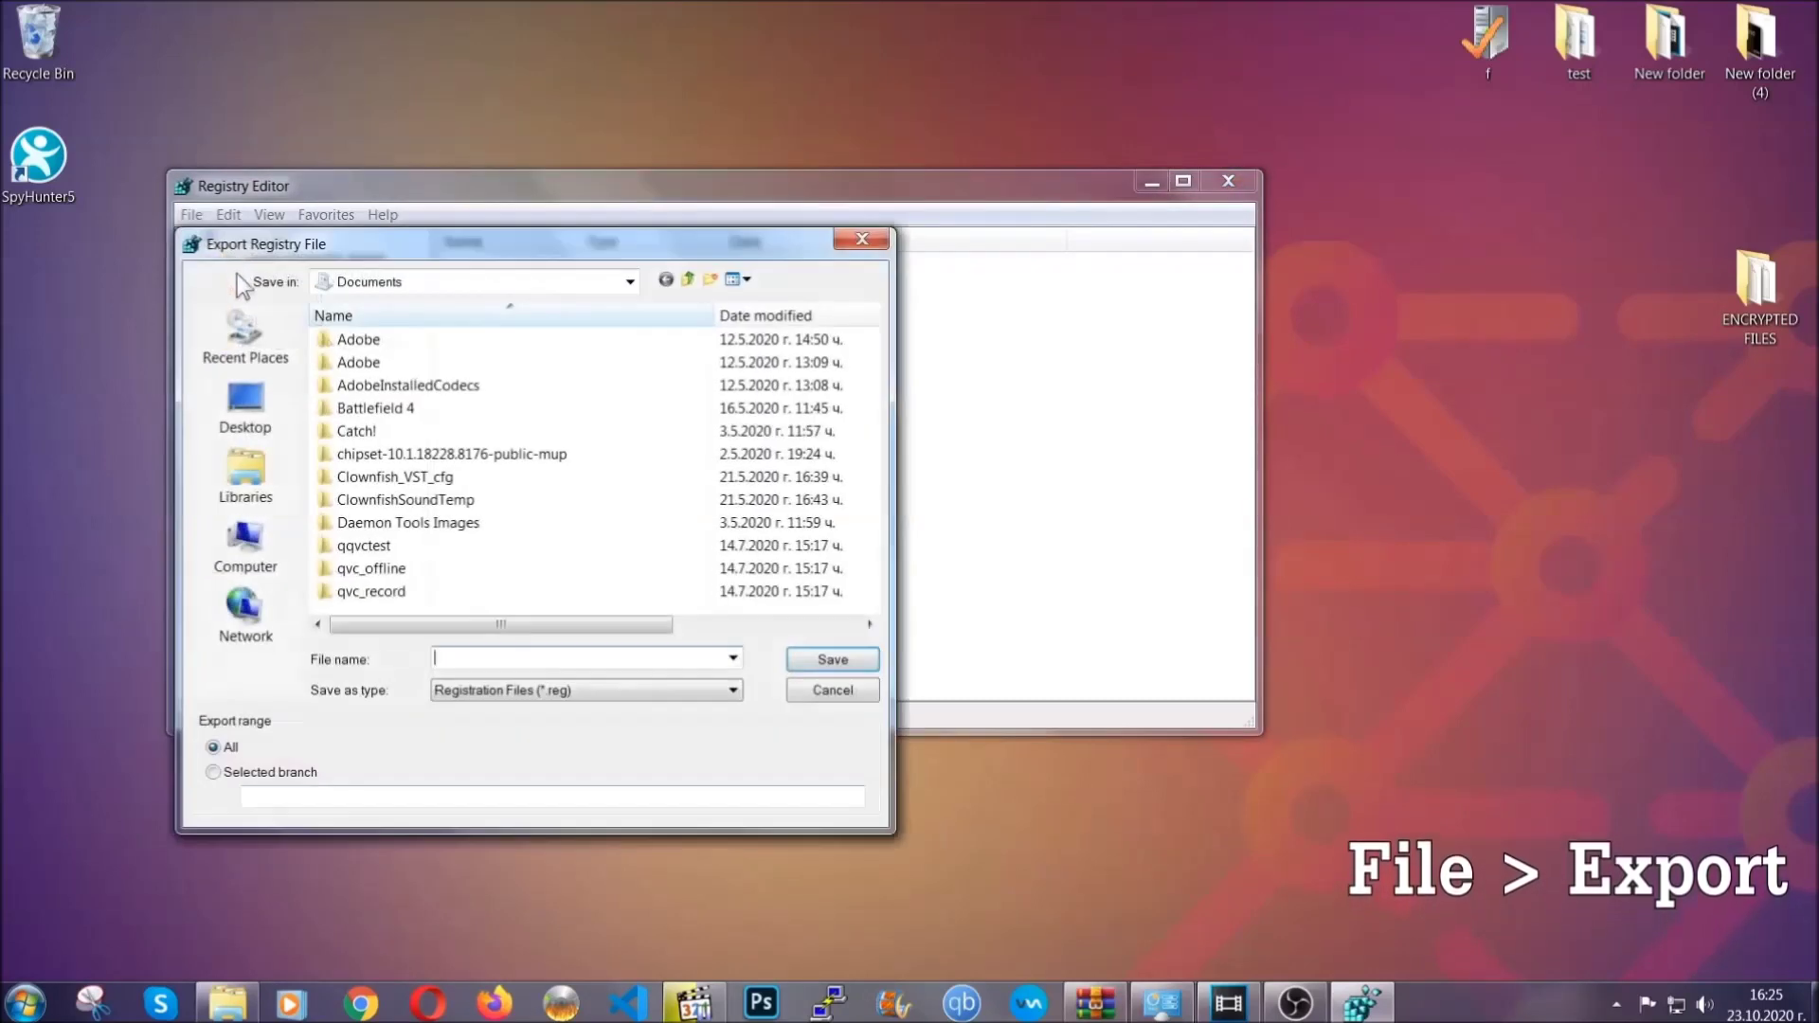
left_click(242, 403)
type("BACKUP")
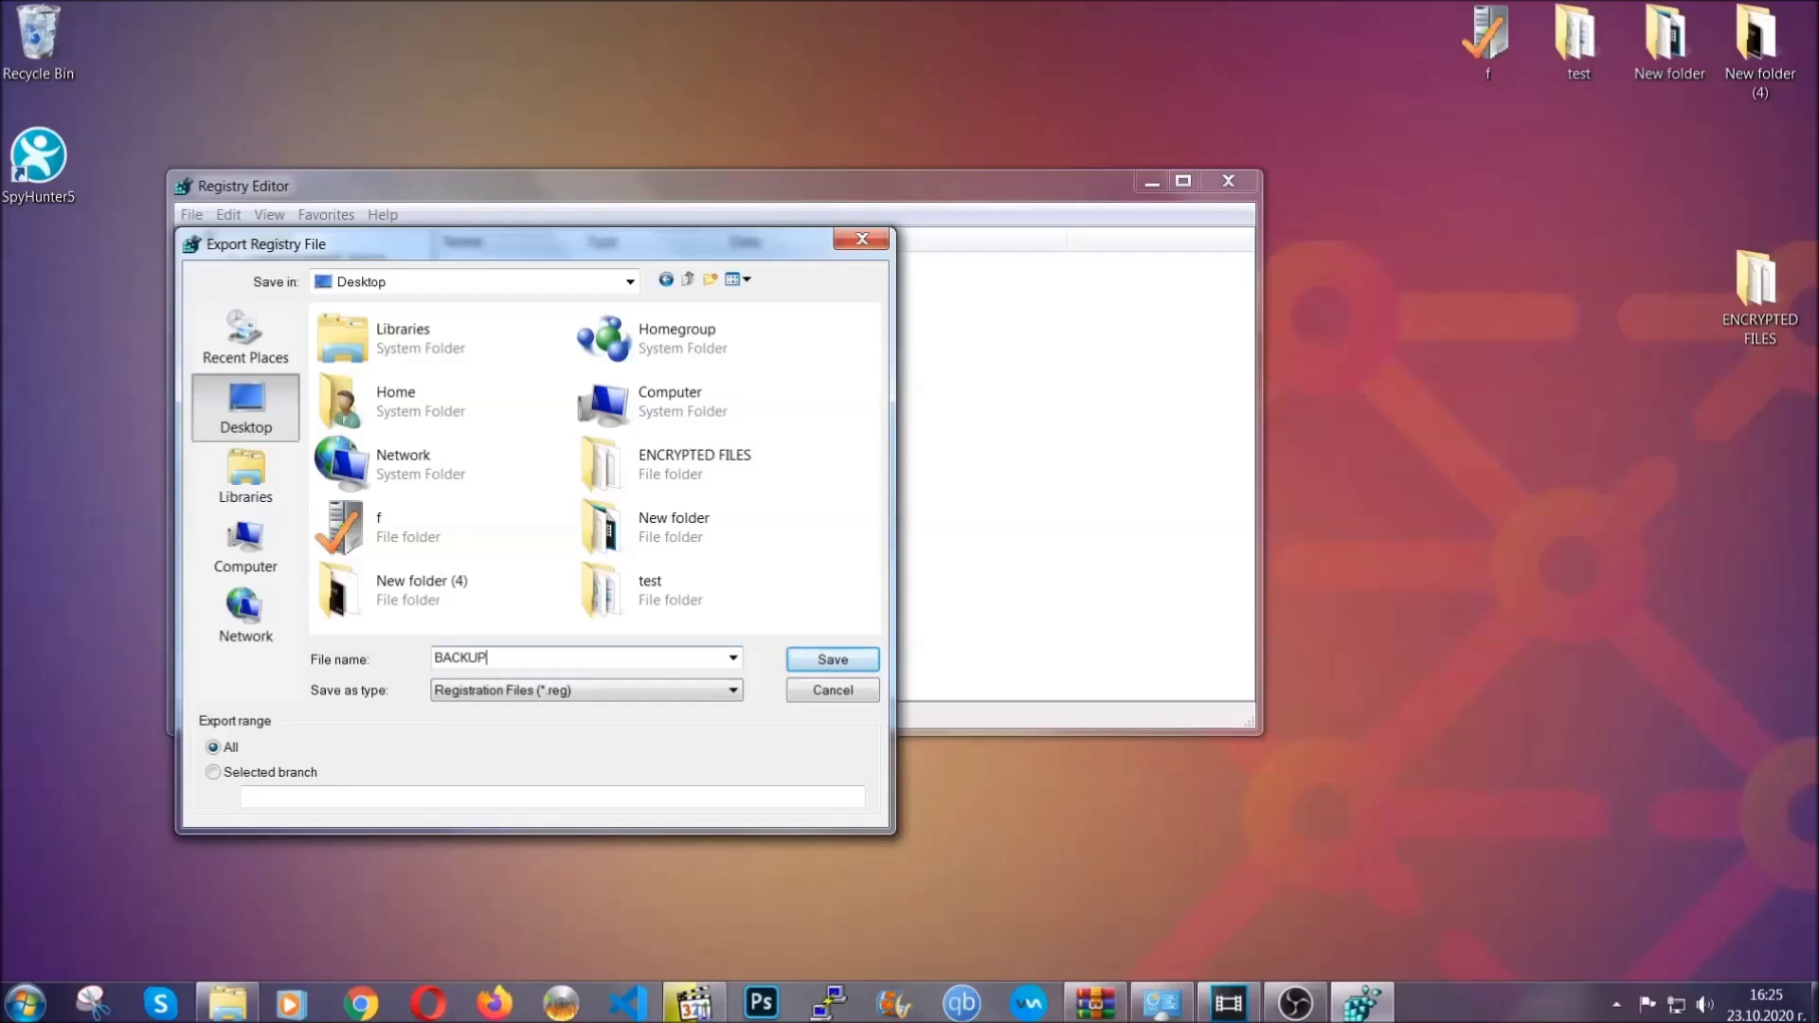
left_click(820, 662)
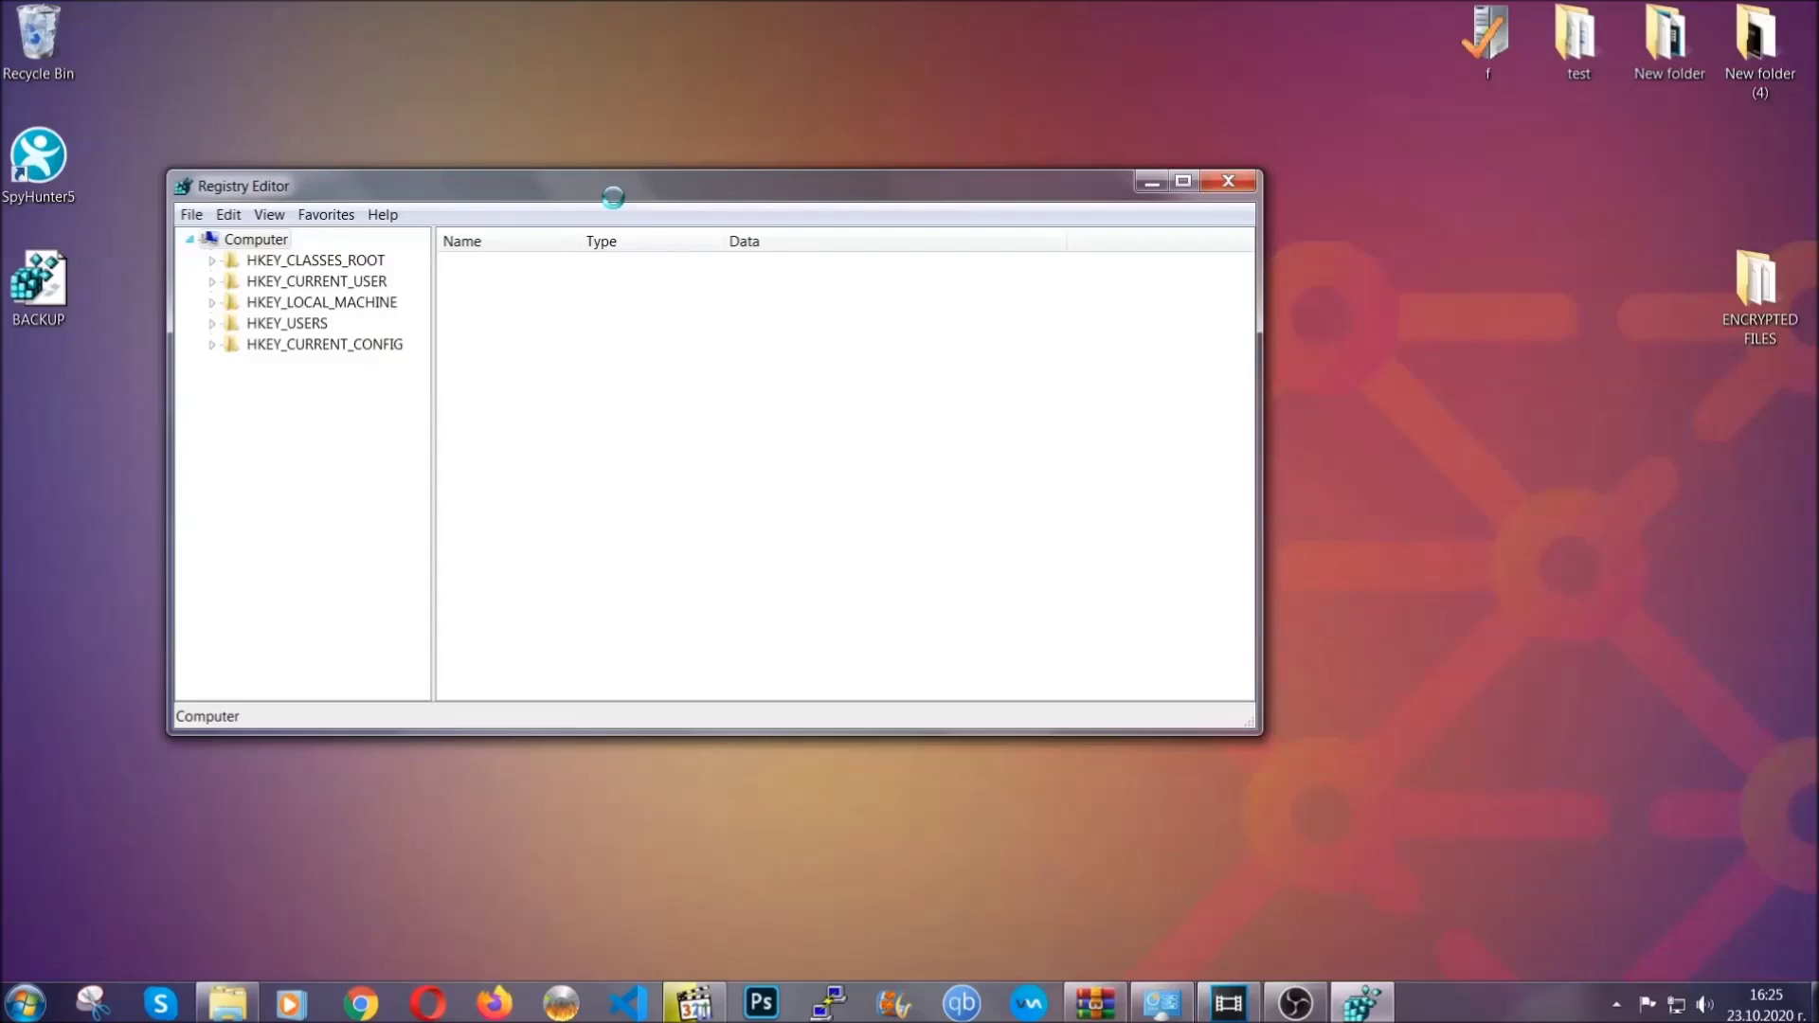
left_click_drag(612, 197, 793, 255)
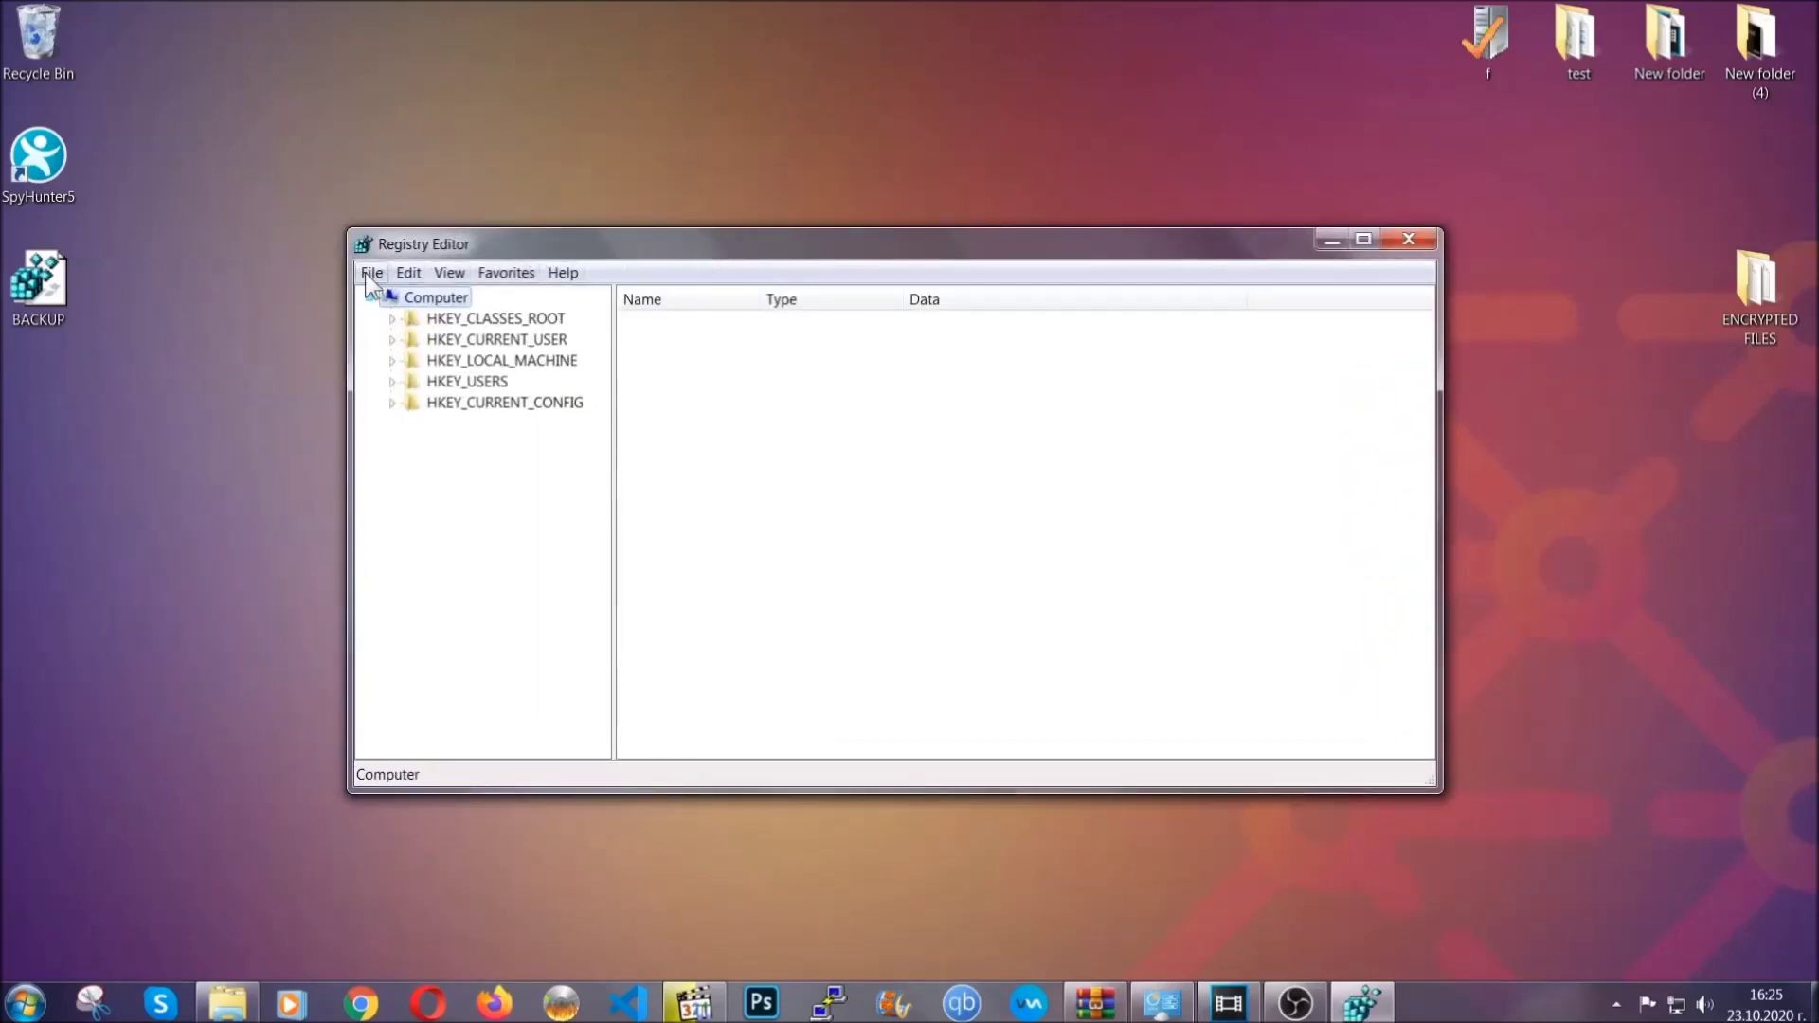
left_click(370, 275)
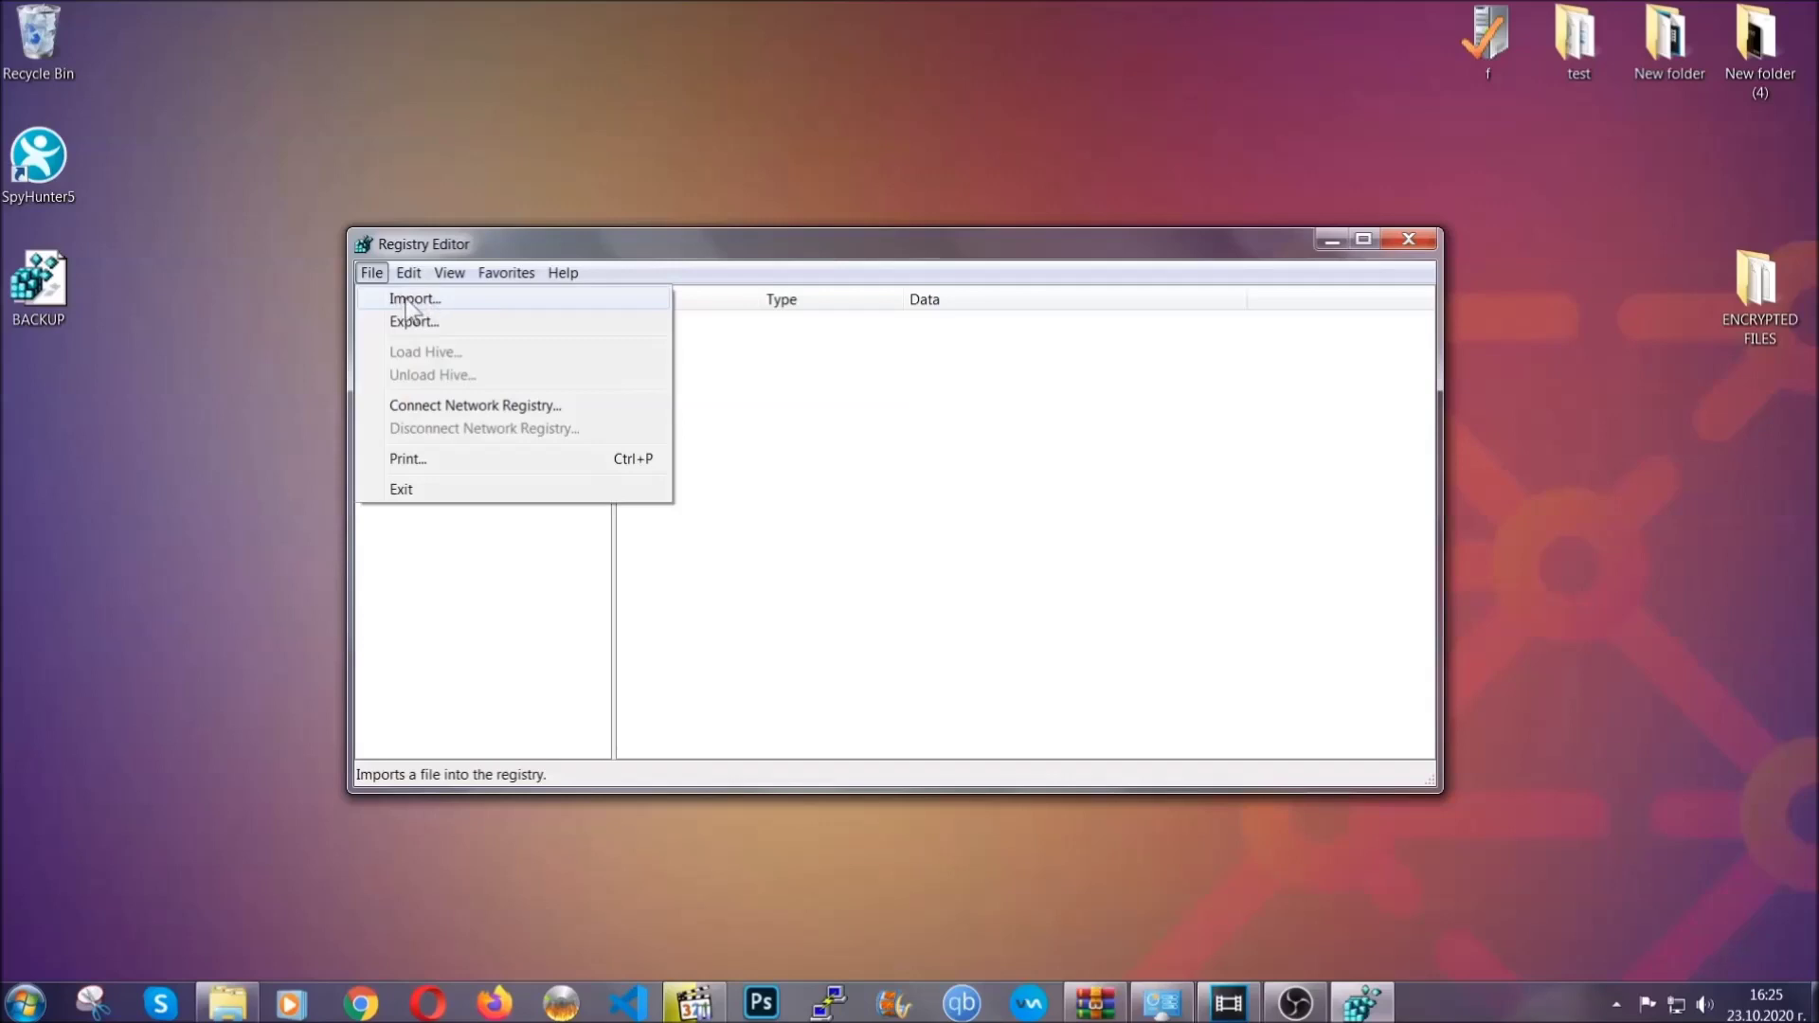
Find the RunOnce key with Ctrl+F, then select the adjacent Run key listing THE VIRUS
left_click(373, 275)
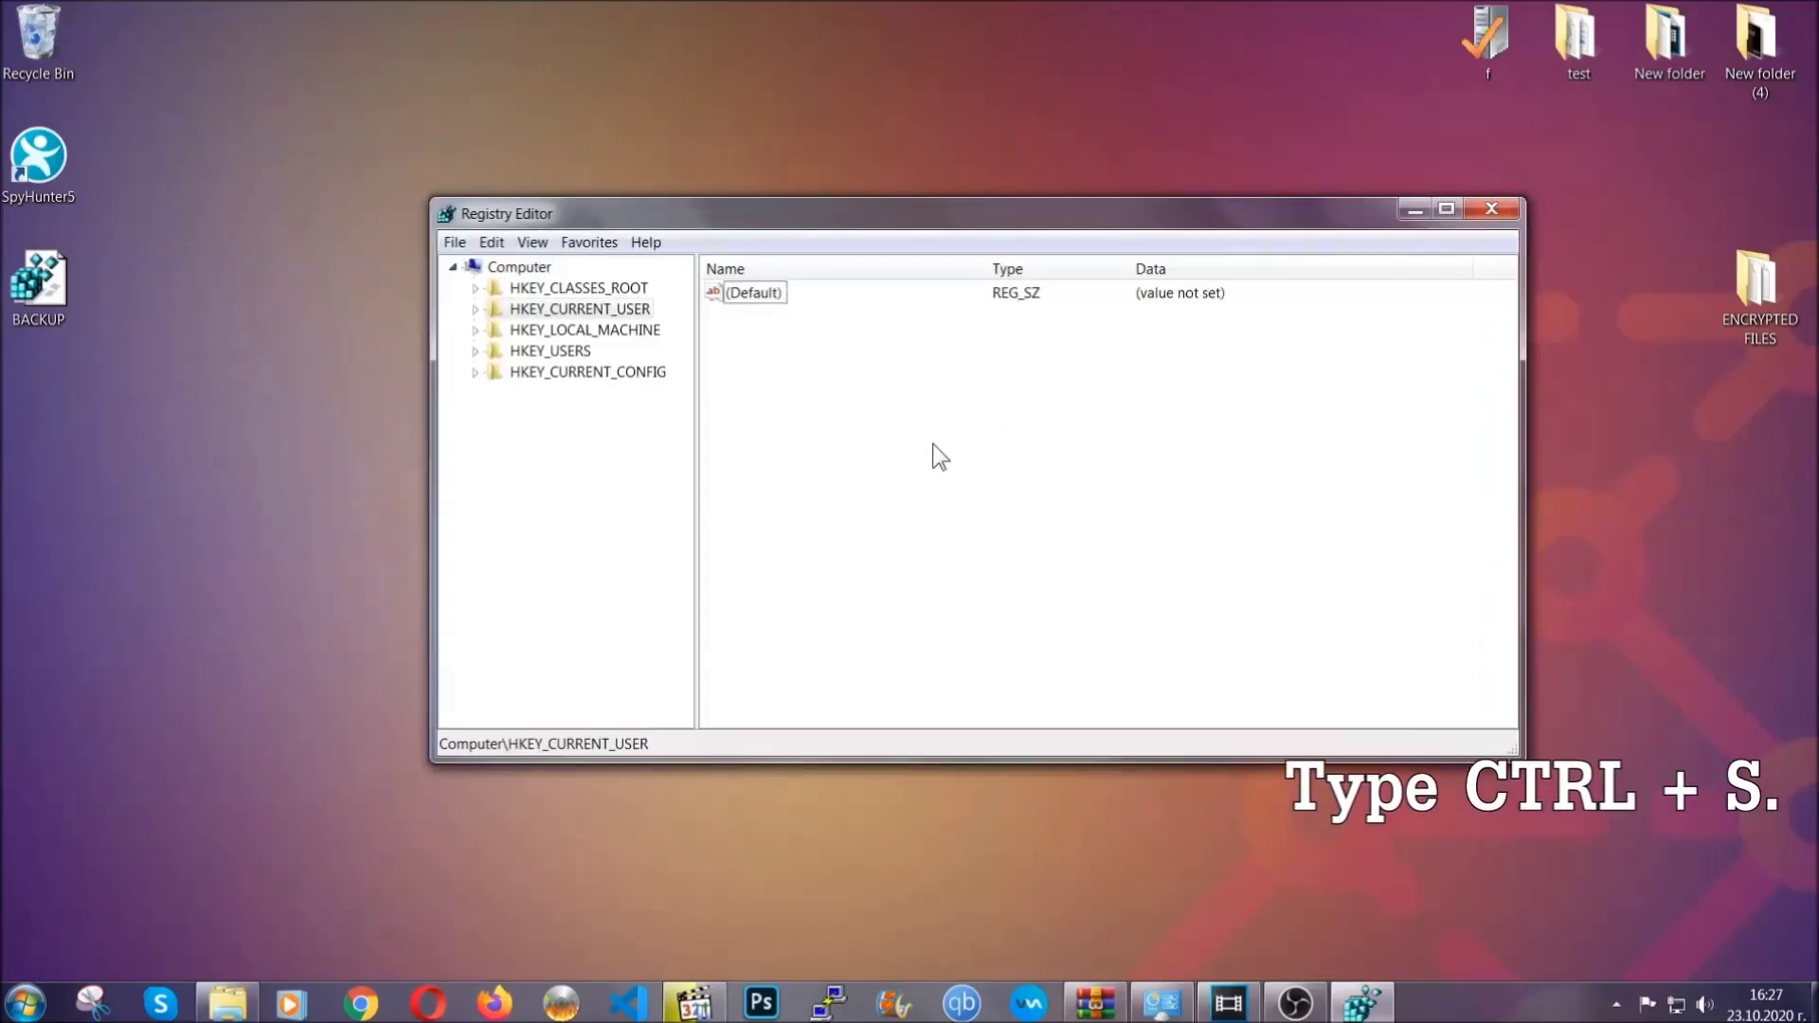
key("ctrl+f")
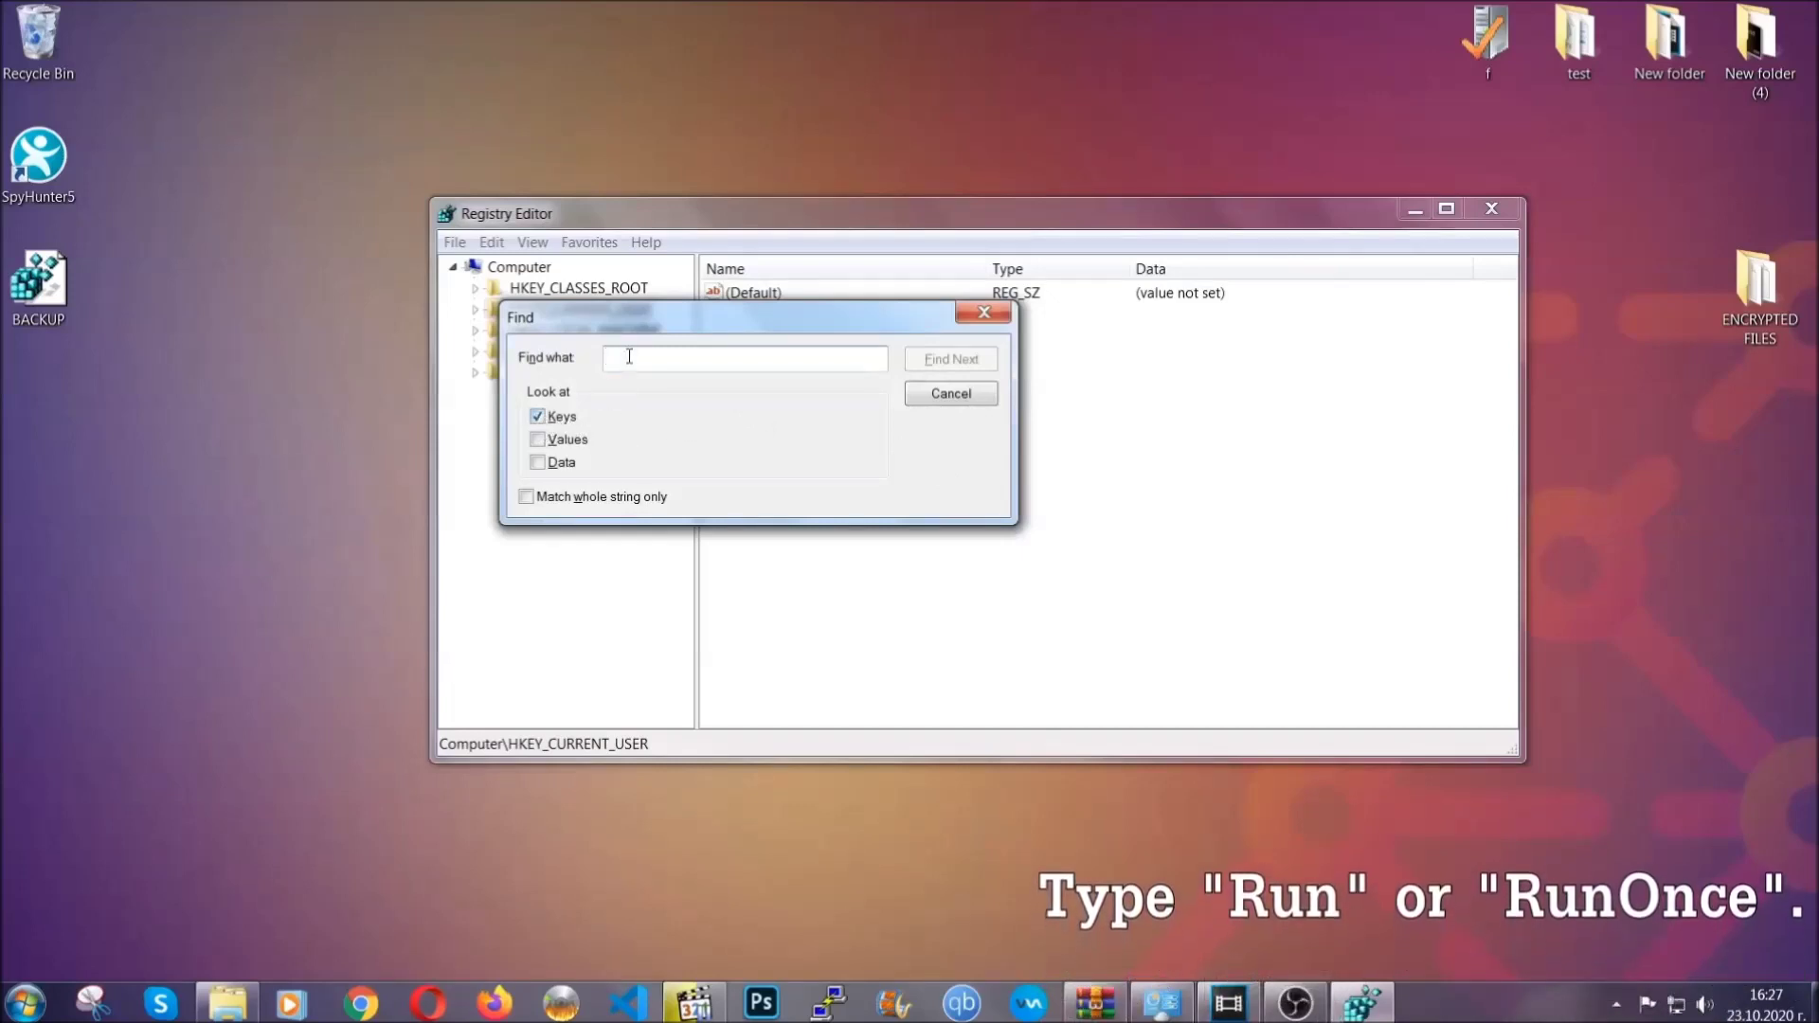
type("RunO")
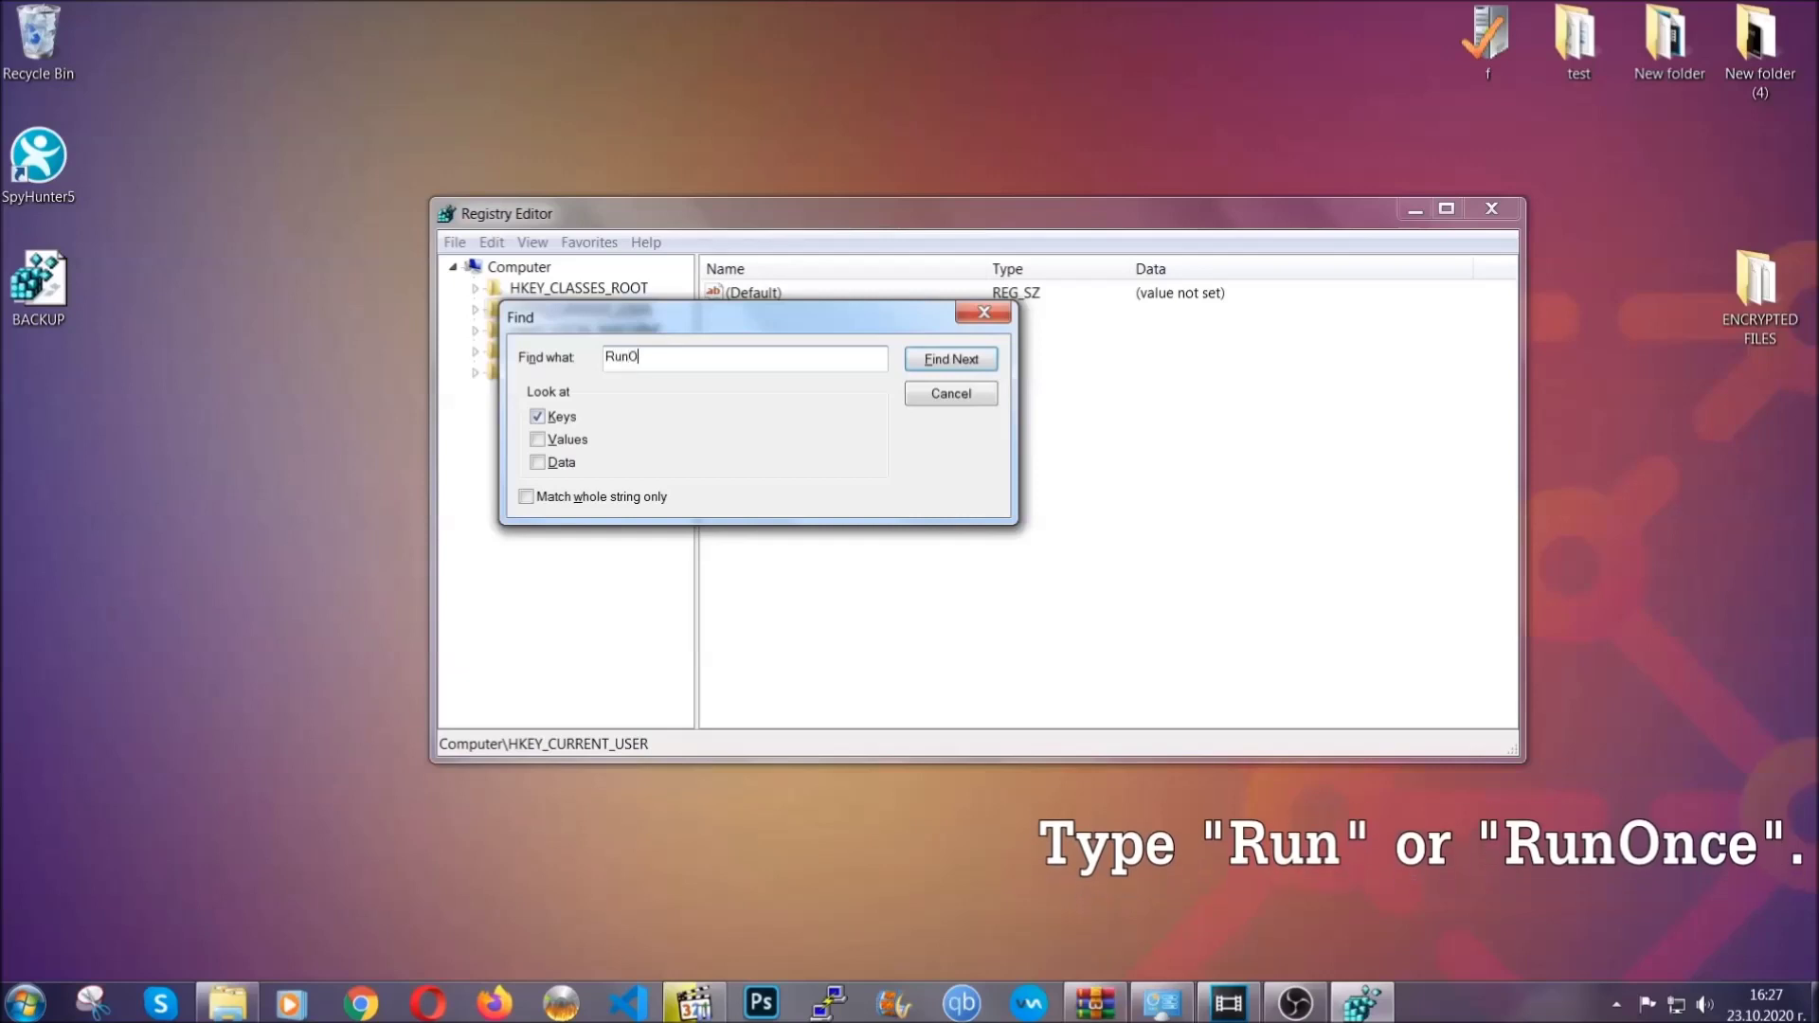
type("nce")
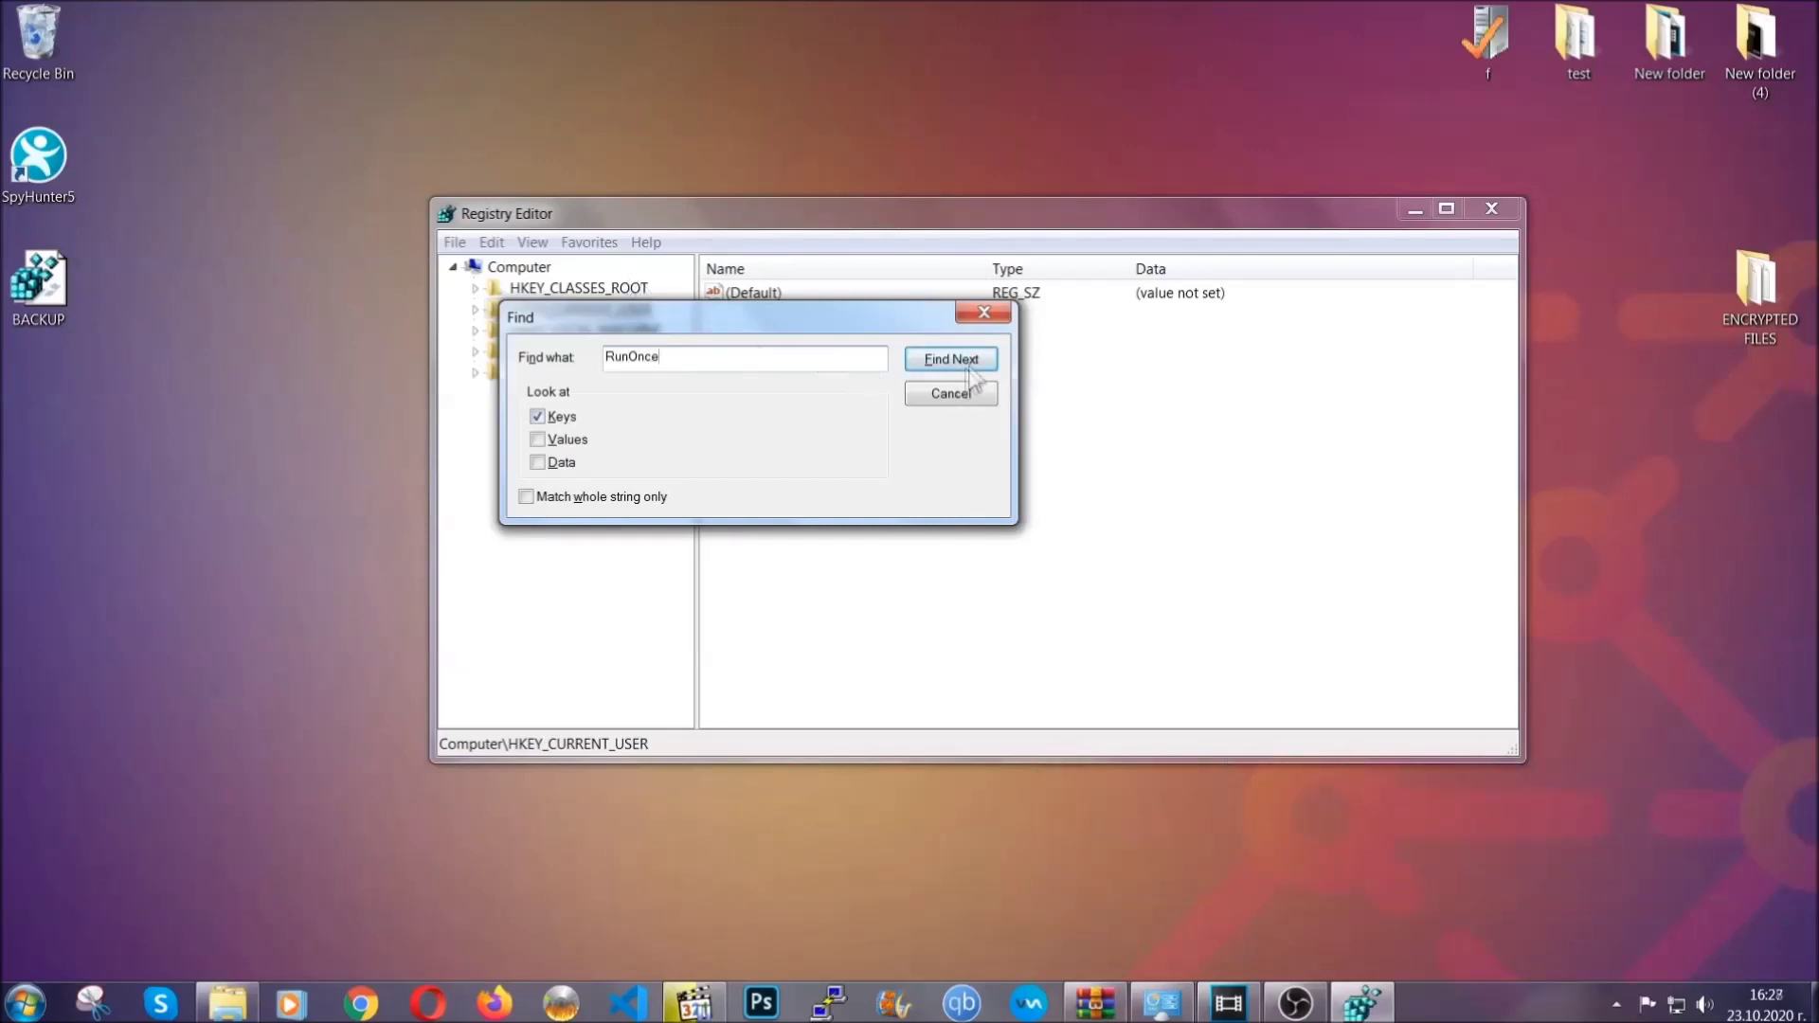
left_click(973, 364)
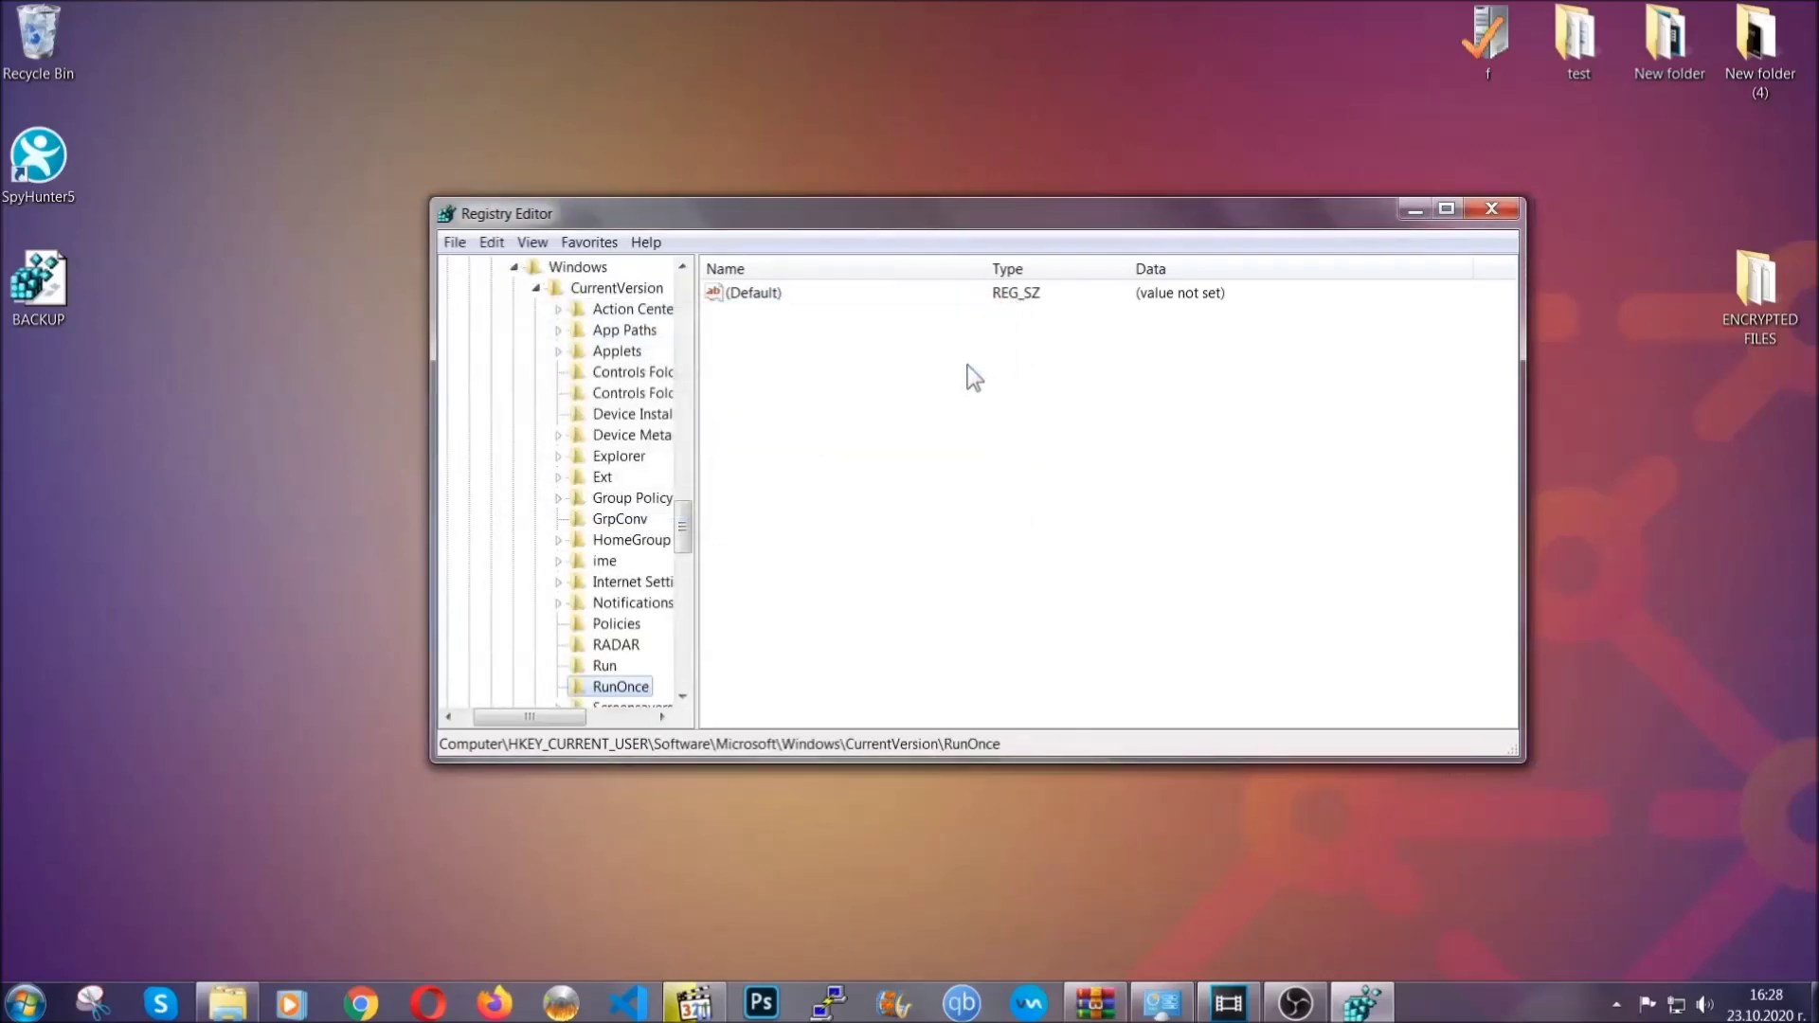
left_click_drag(682, 519, 684, 544)
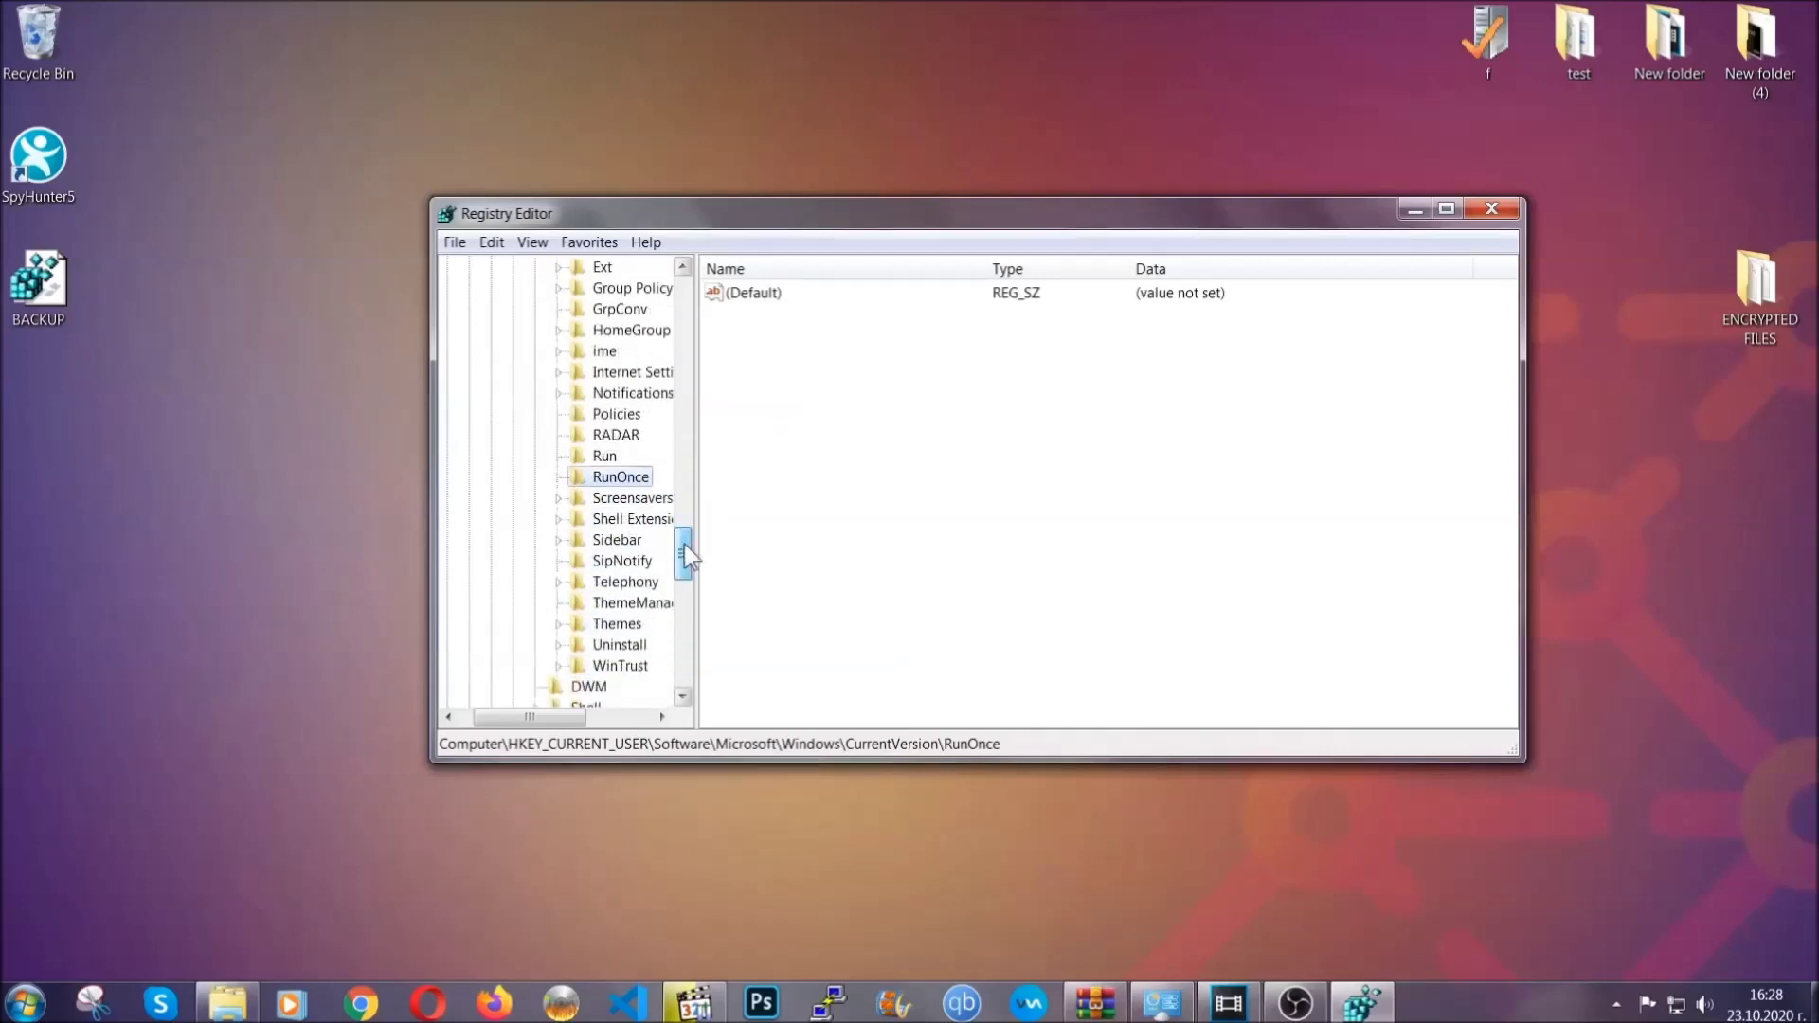
left_click(611, 459)
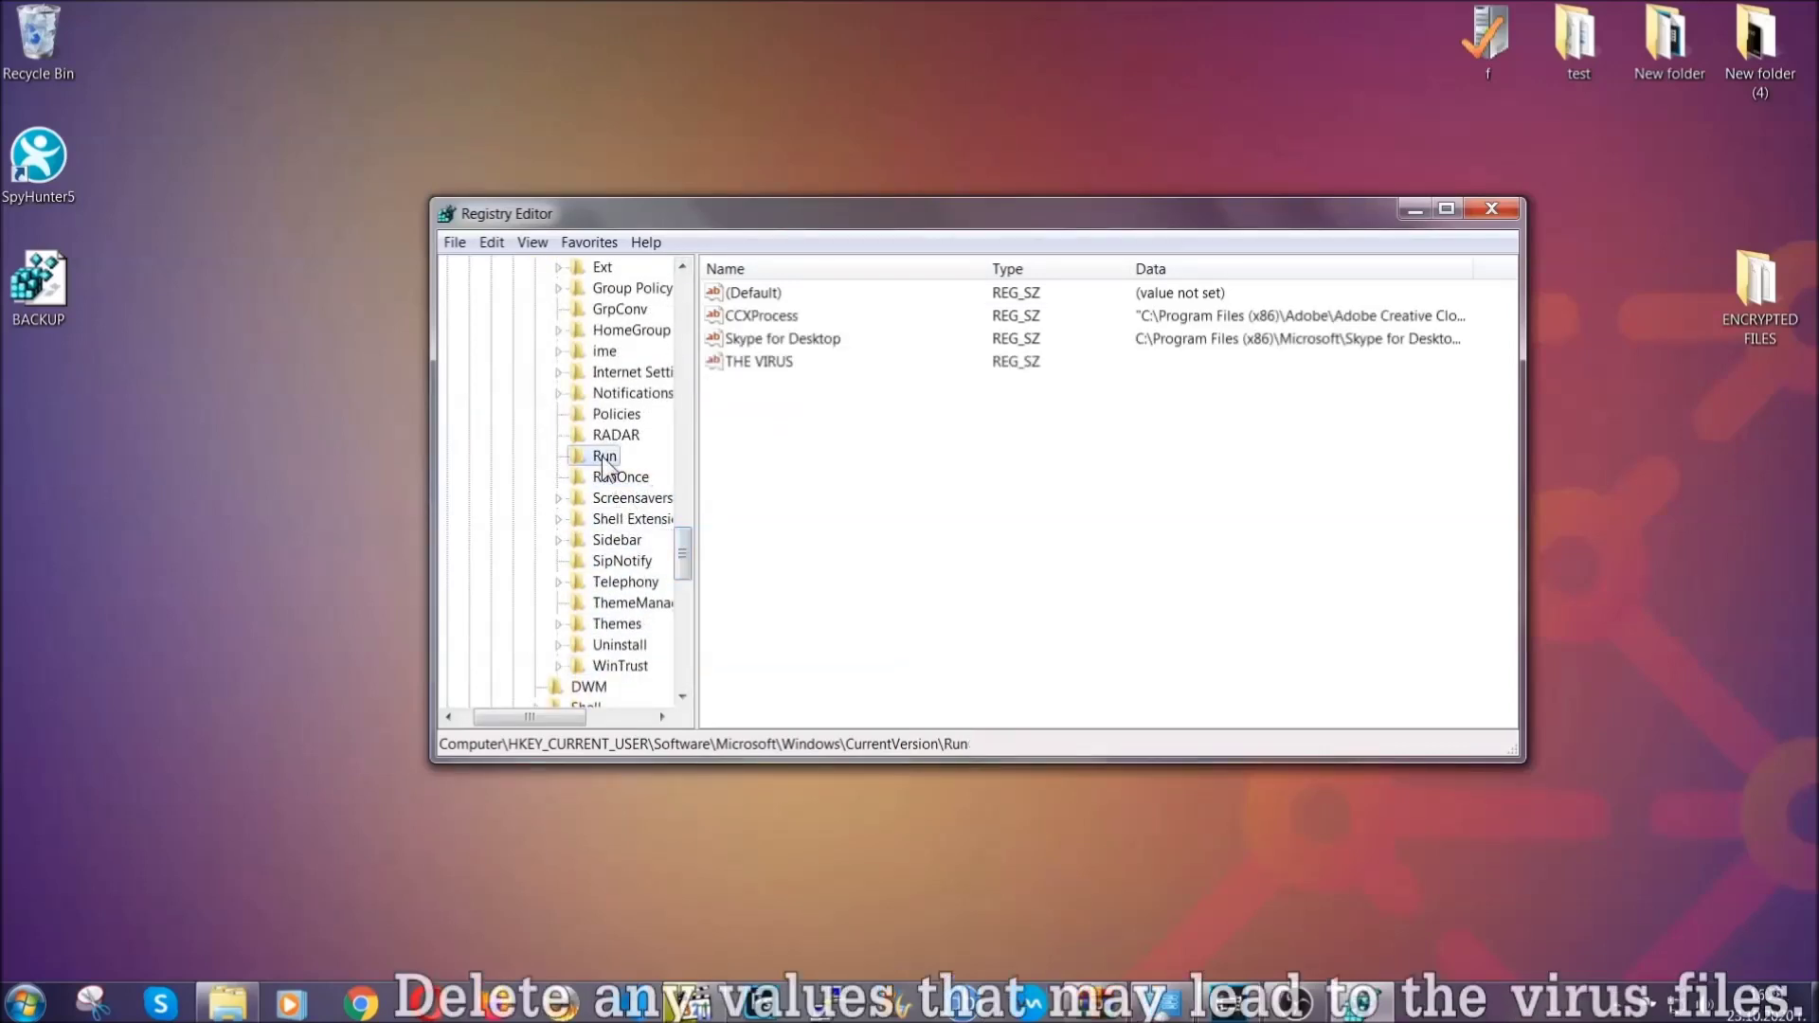
Delete the THE VIRUS value from the Run key and confirm the deletion
right_click(748, 365)
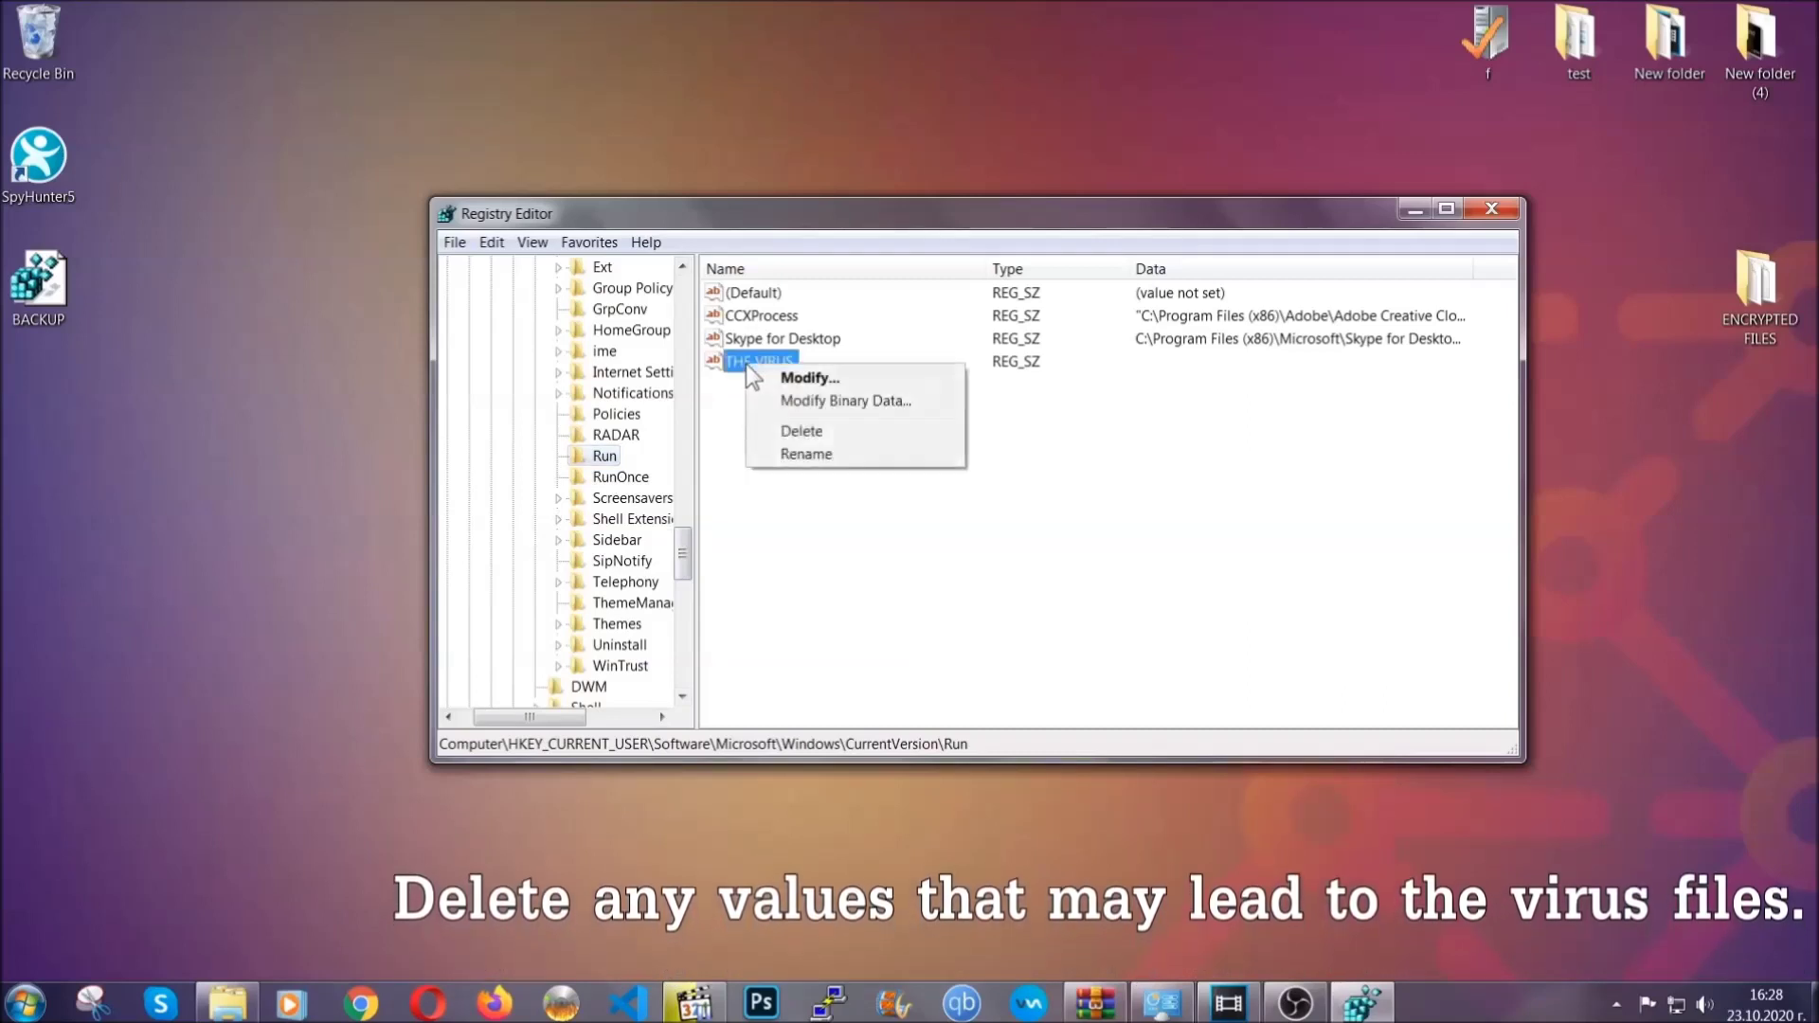
left_click(789, 433)
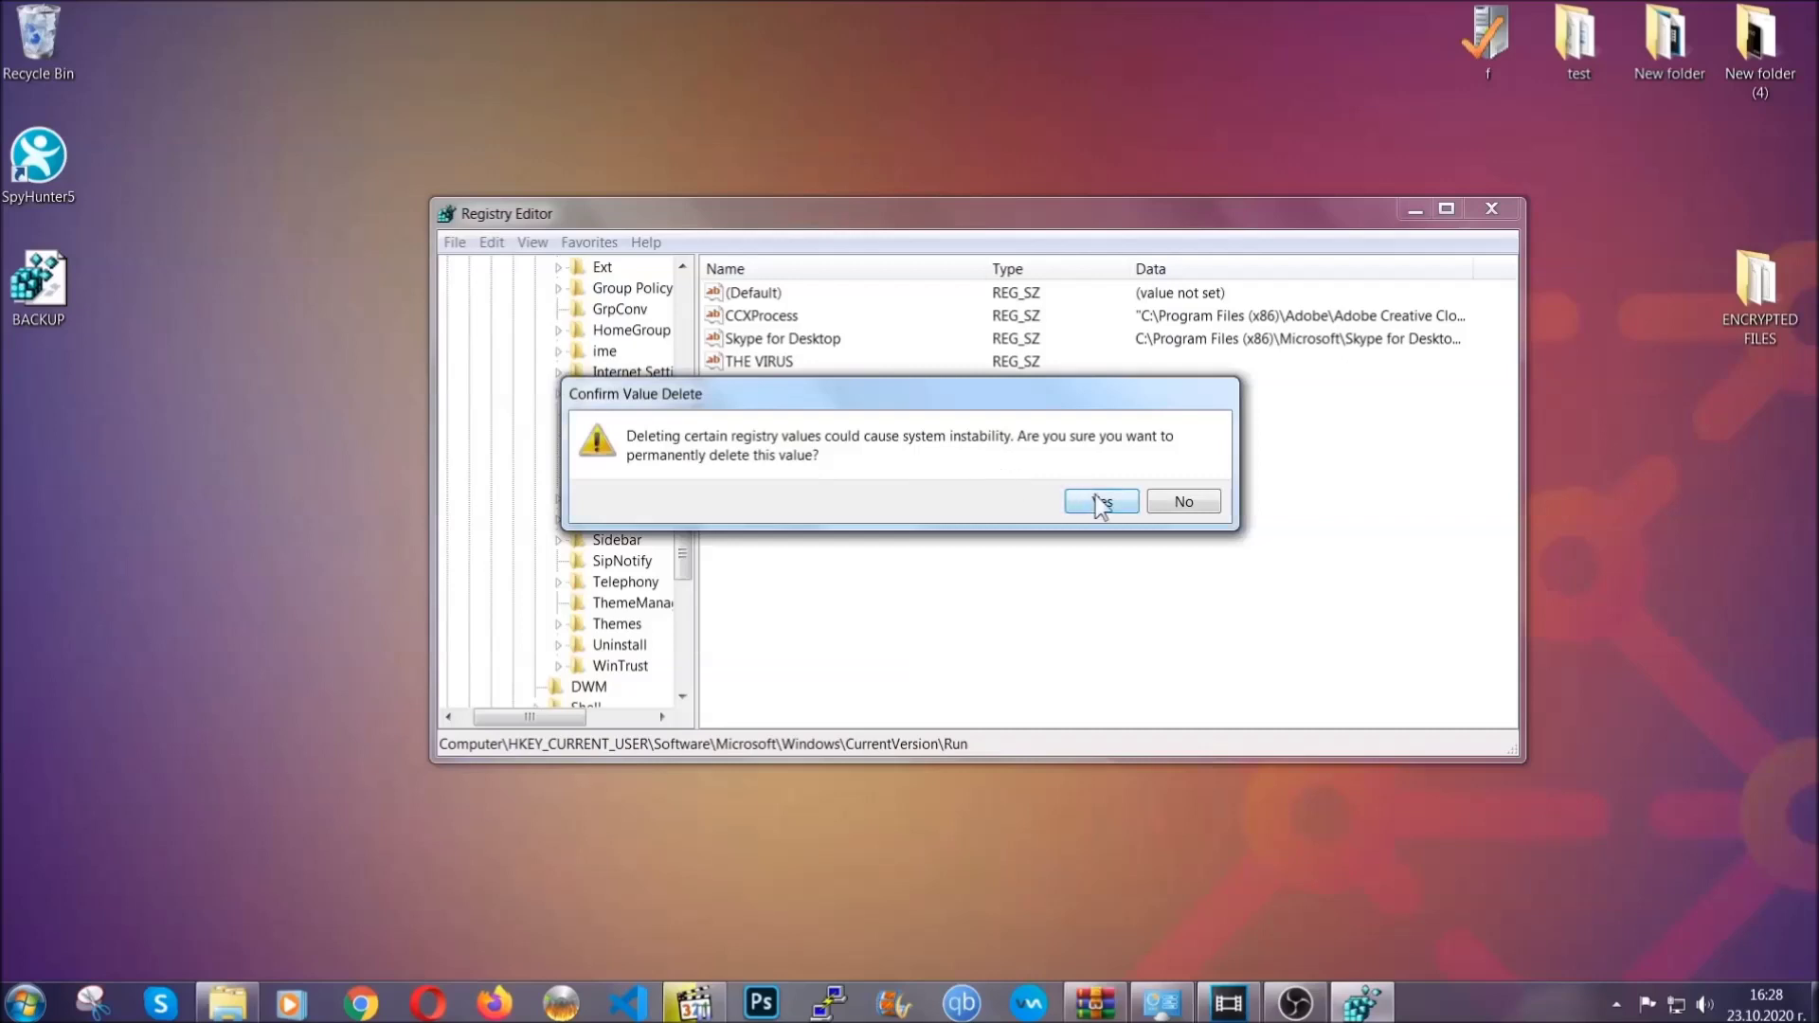
left_click(1099, 502)
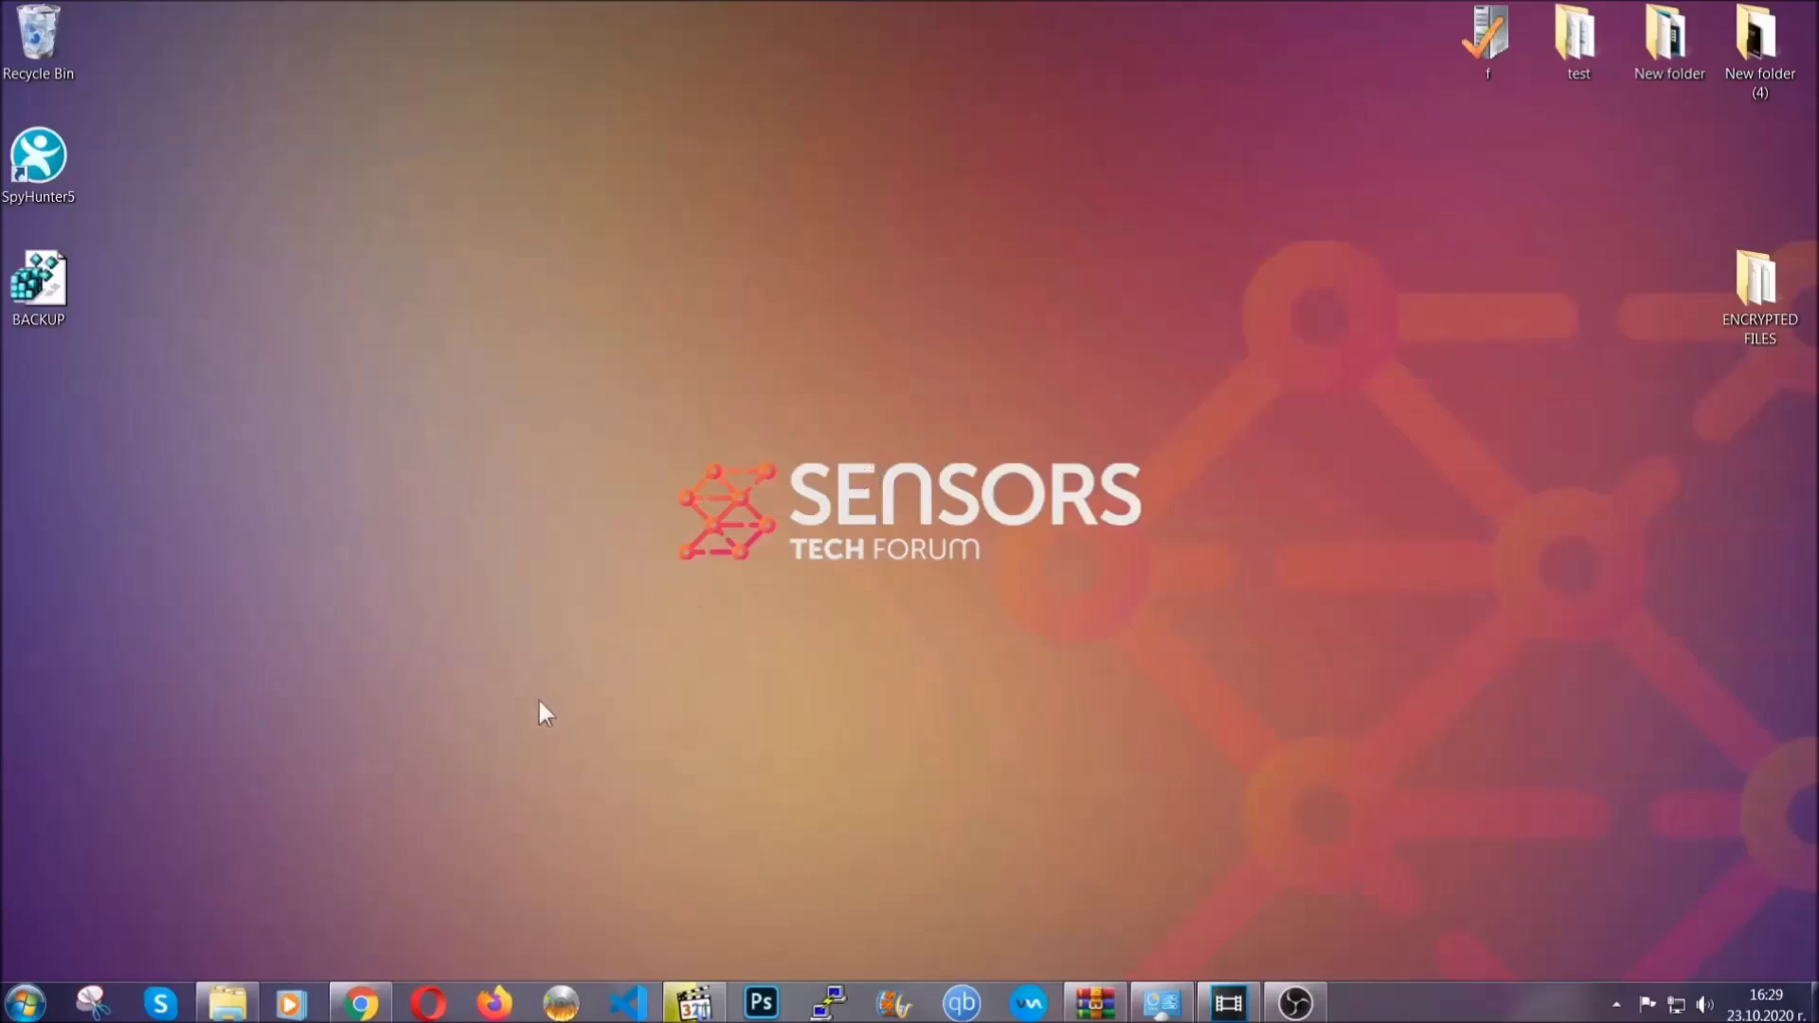
Bring up SensorsTechForum's ransomware file-recovery article in Chrome and expand its Method 2 Windows Backup section
left_click(361, 1004)
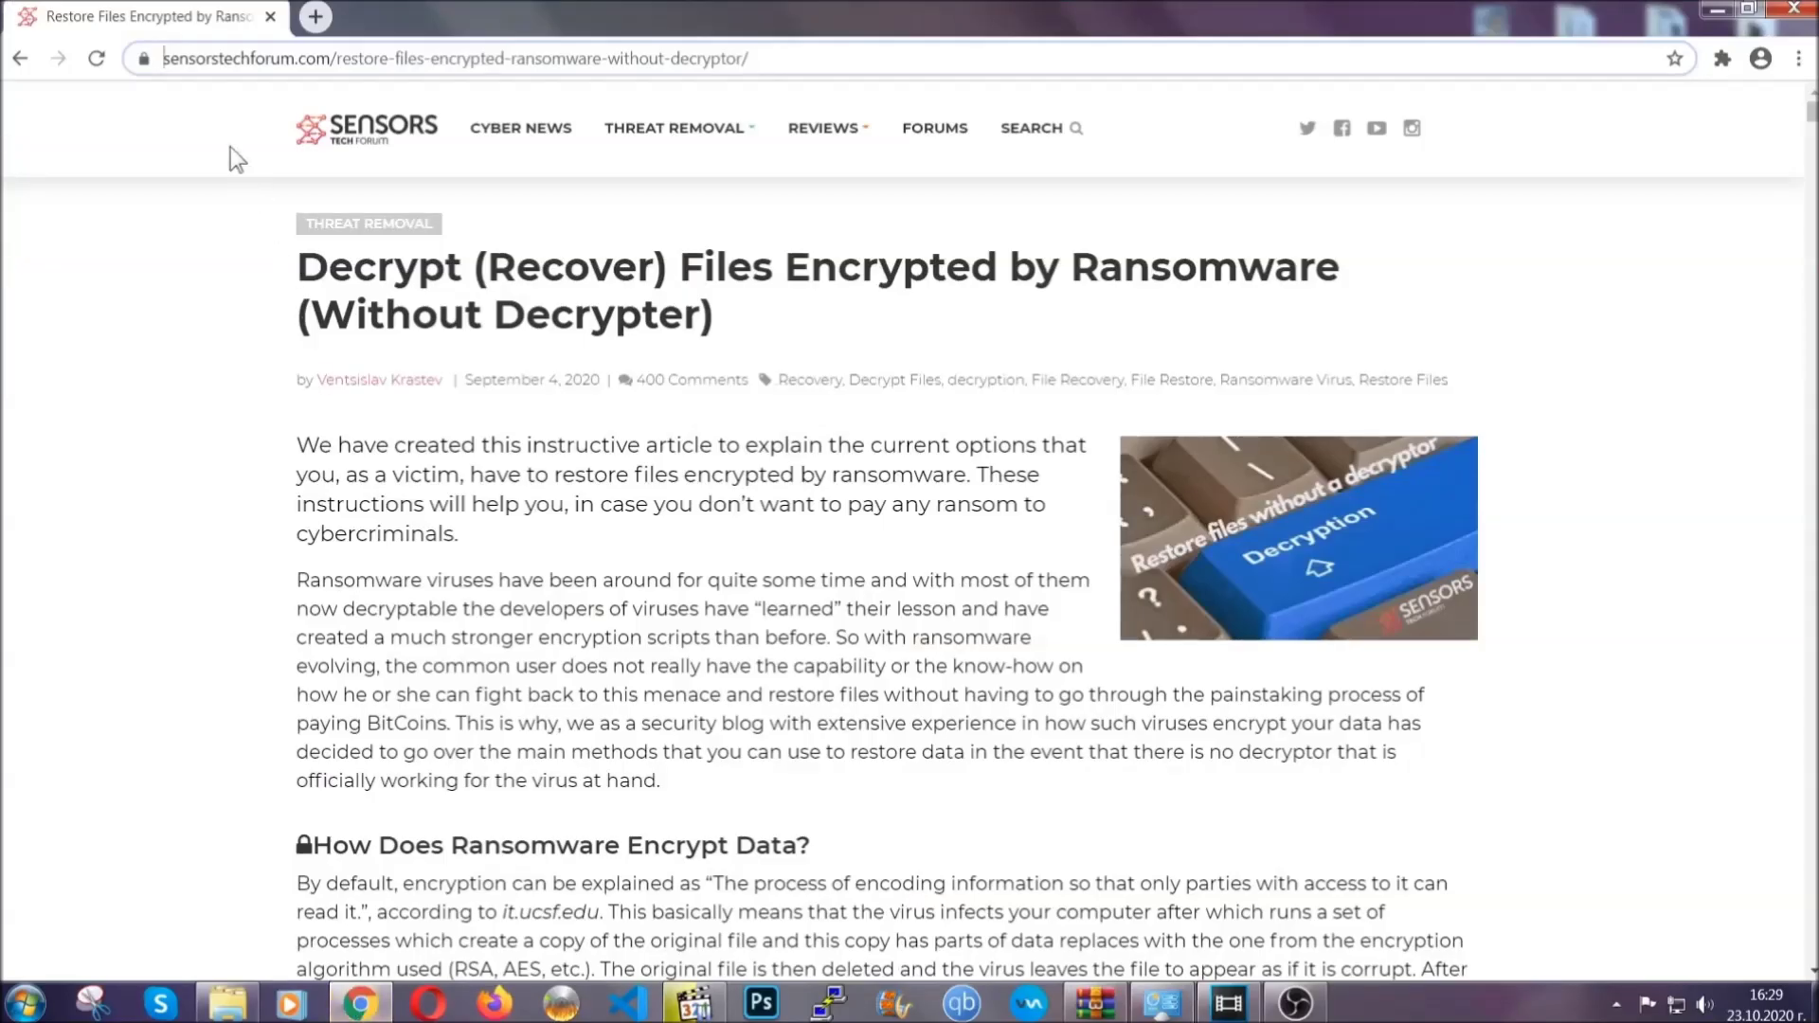
left_click_drag(165, 58, 820, 66)
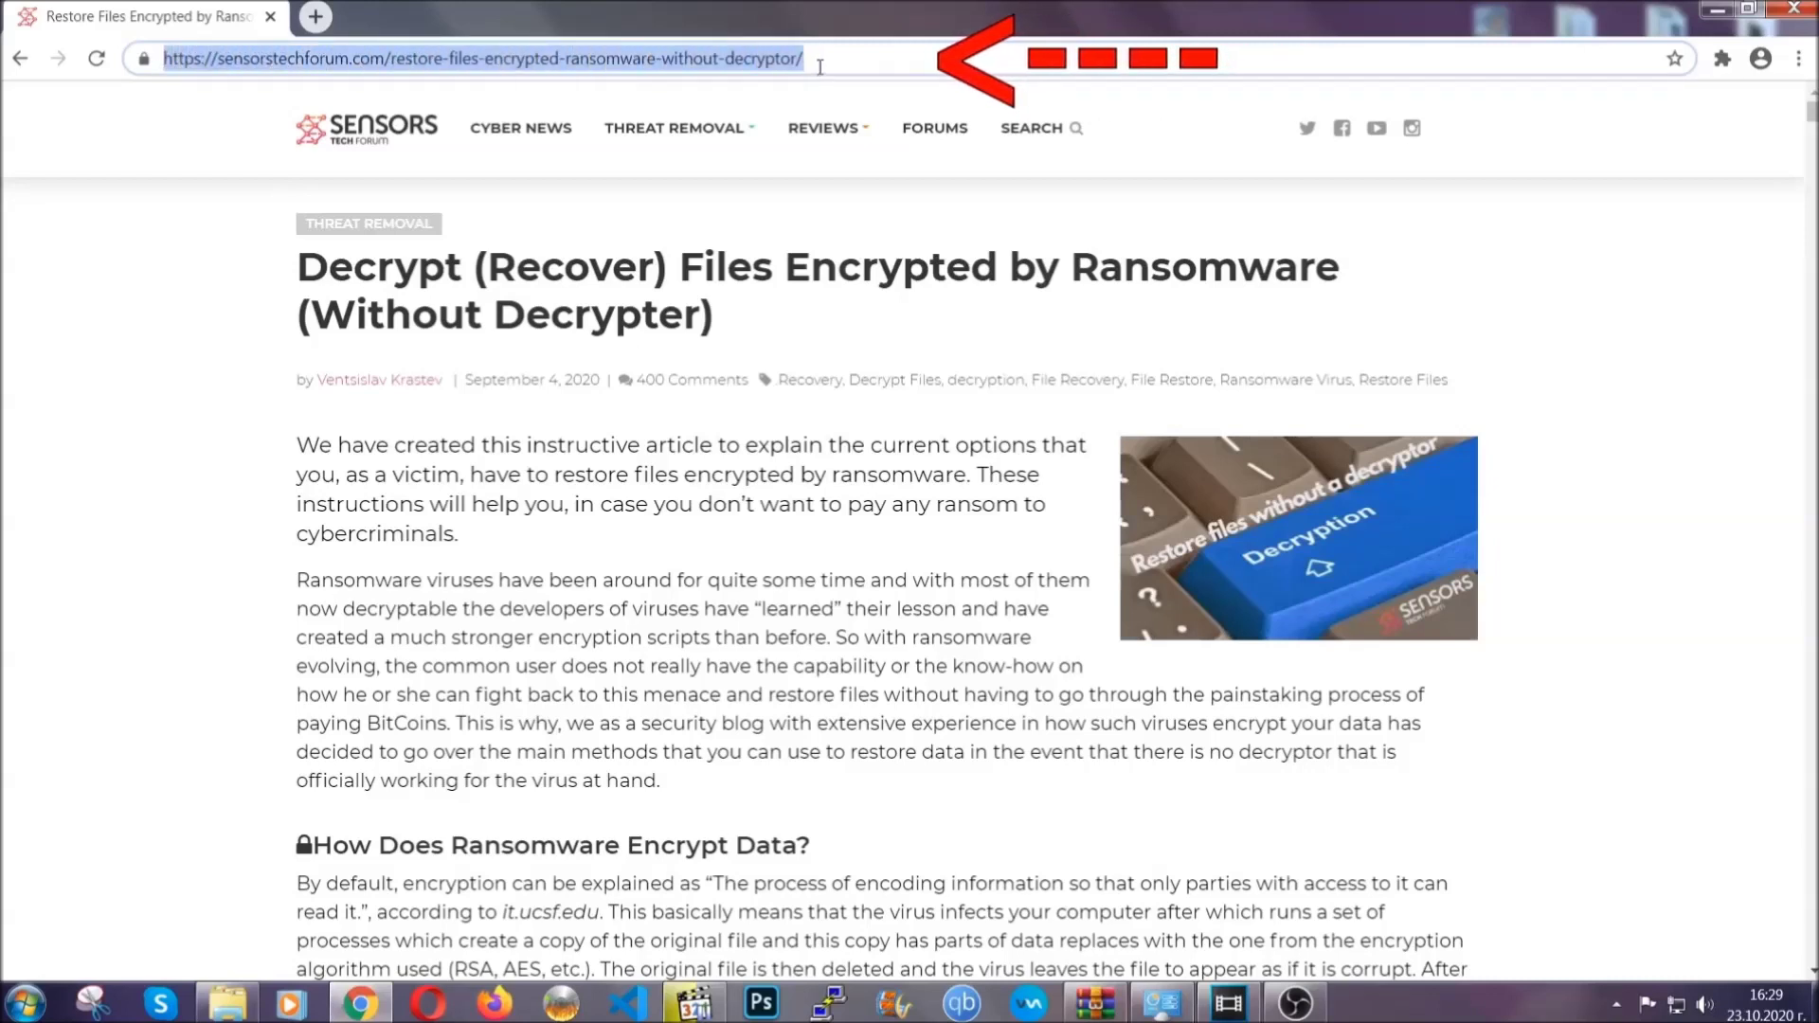
mouse_move(825, 128)
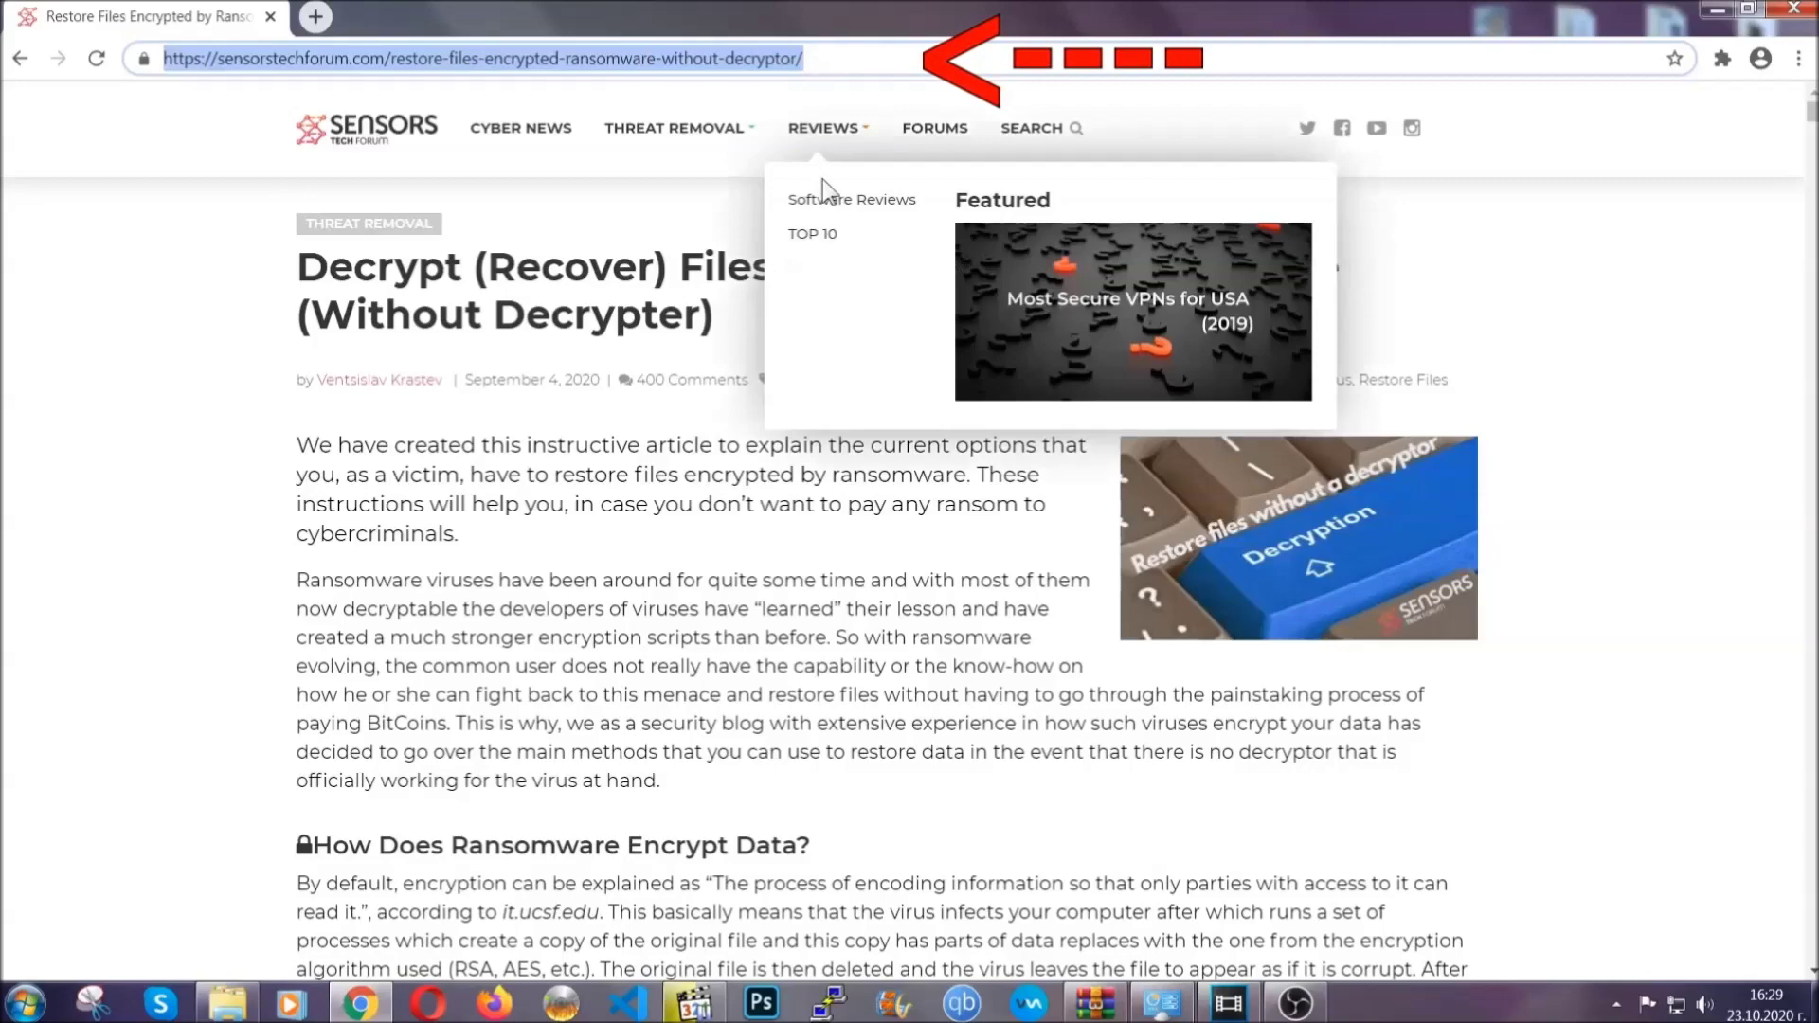
scroll(934, 517, "down", 5)
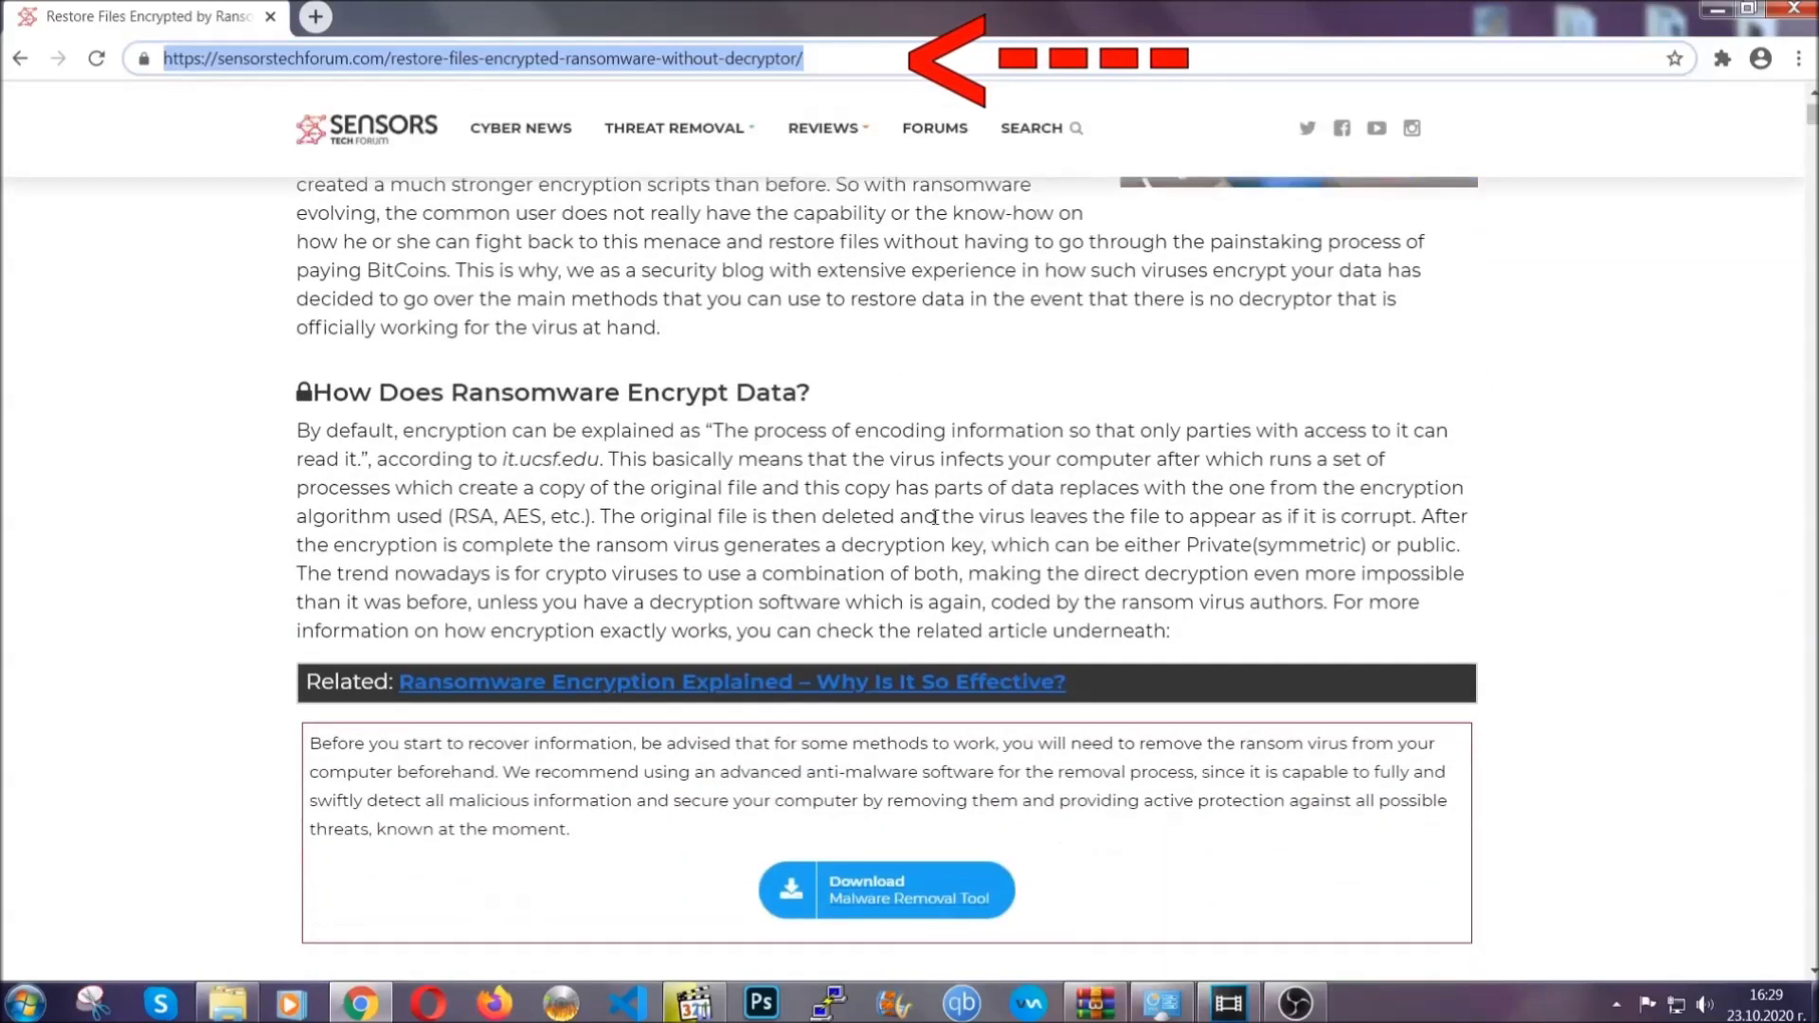
scroll(934, 517, "down", 1)
scroll(934, 518, "down", 1)
scroll(934, 517, "down", 4)
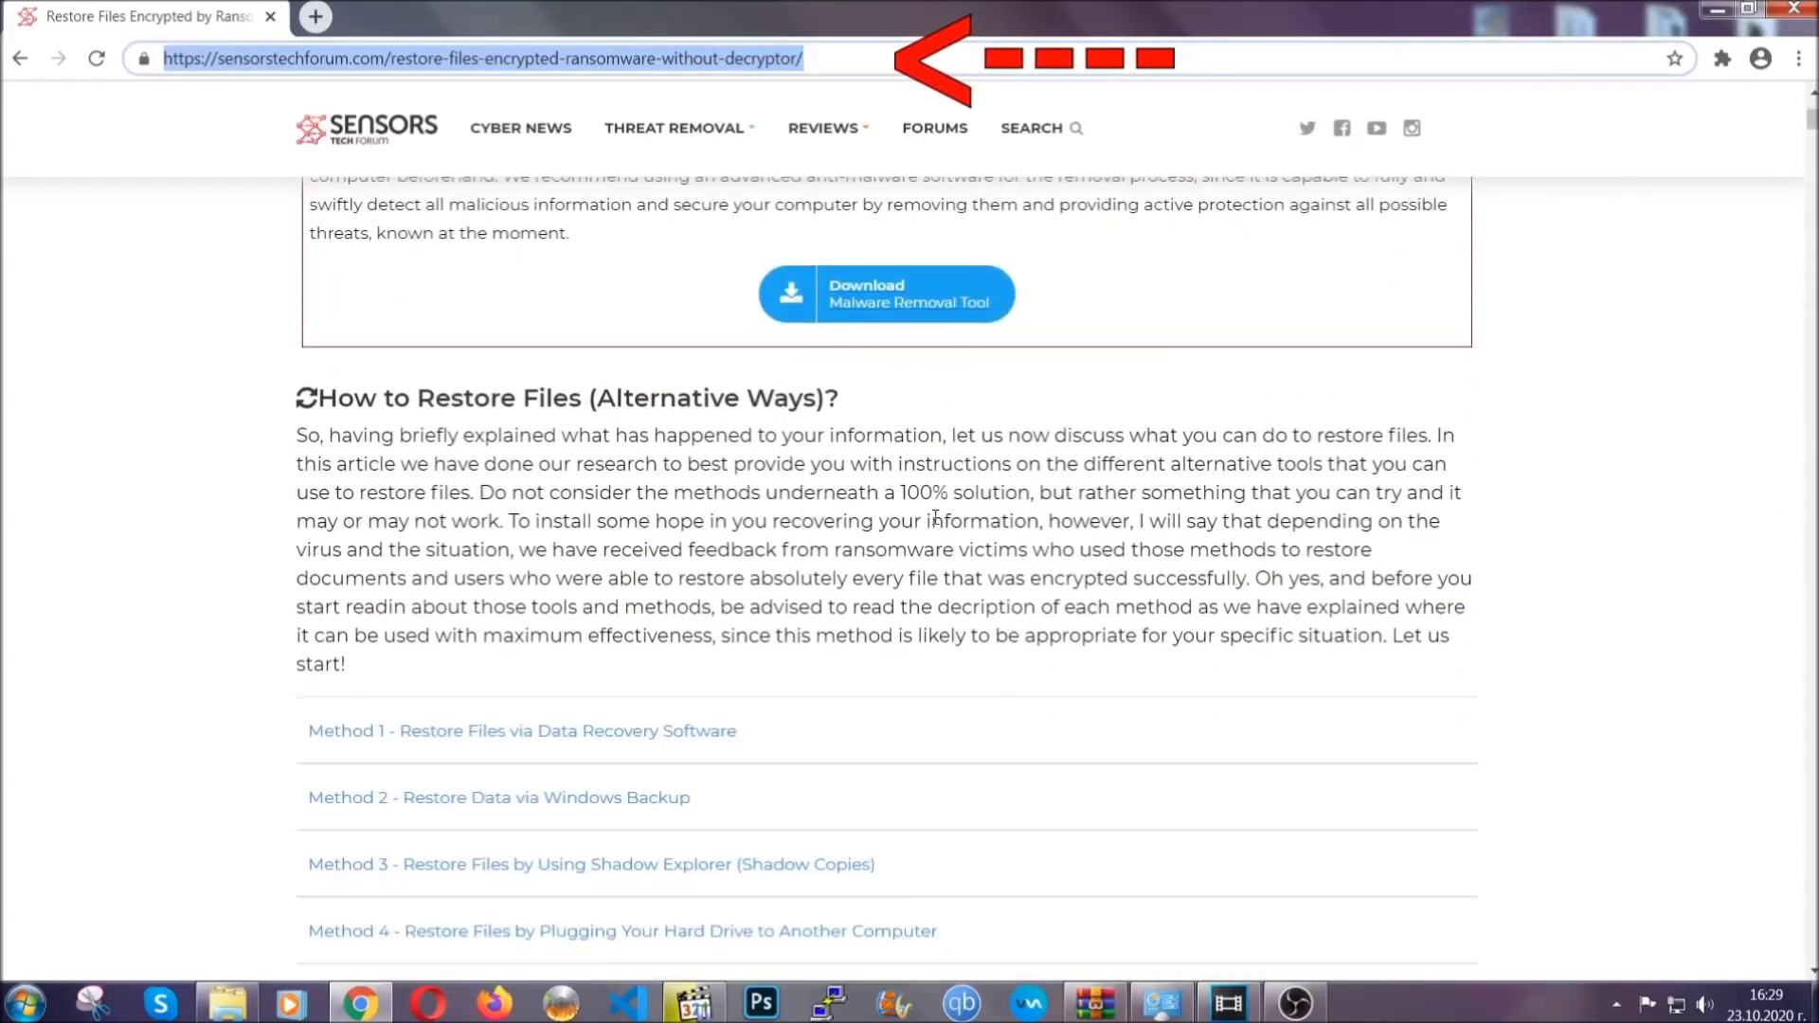
scroll(934, 518, "down", 1)
scroll(936, 521, "down", 2)
scroll(936, 521, "down", 1)
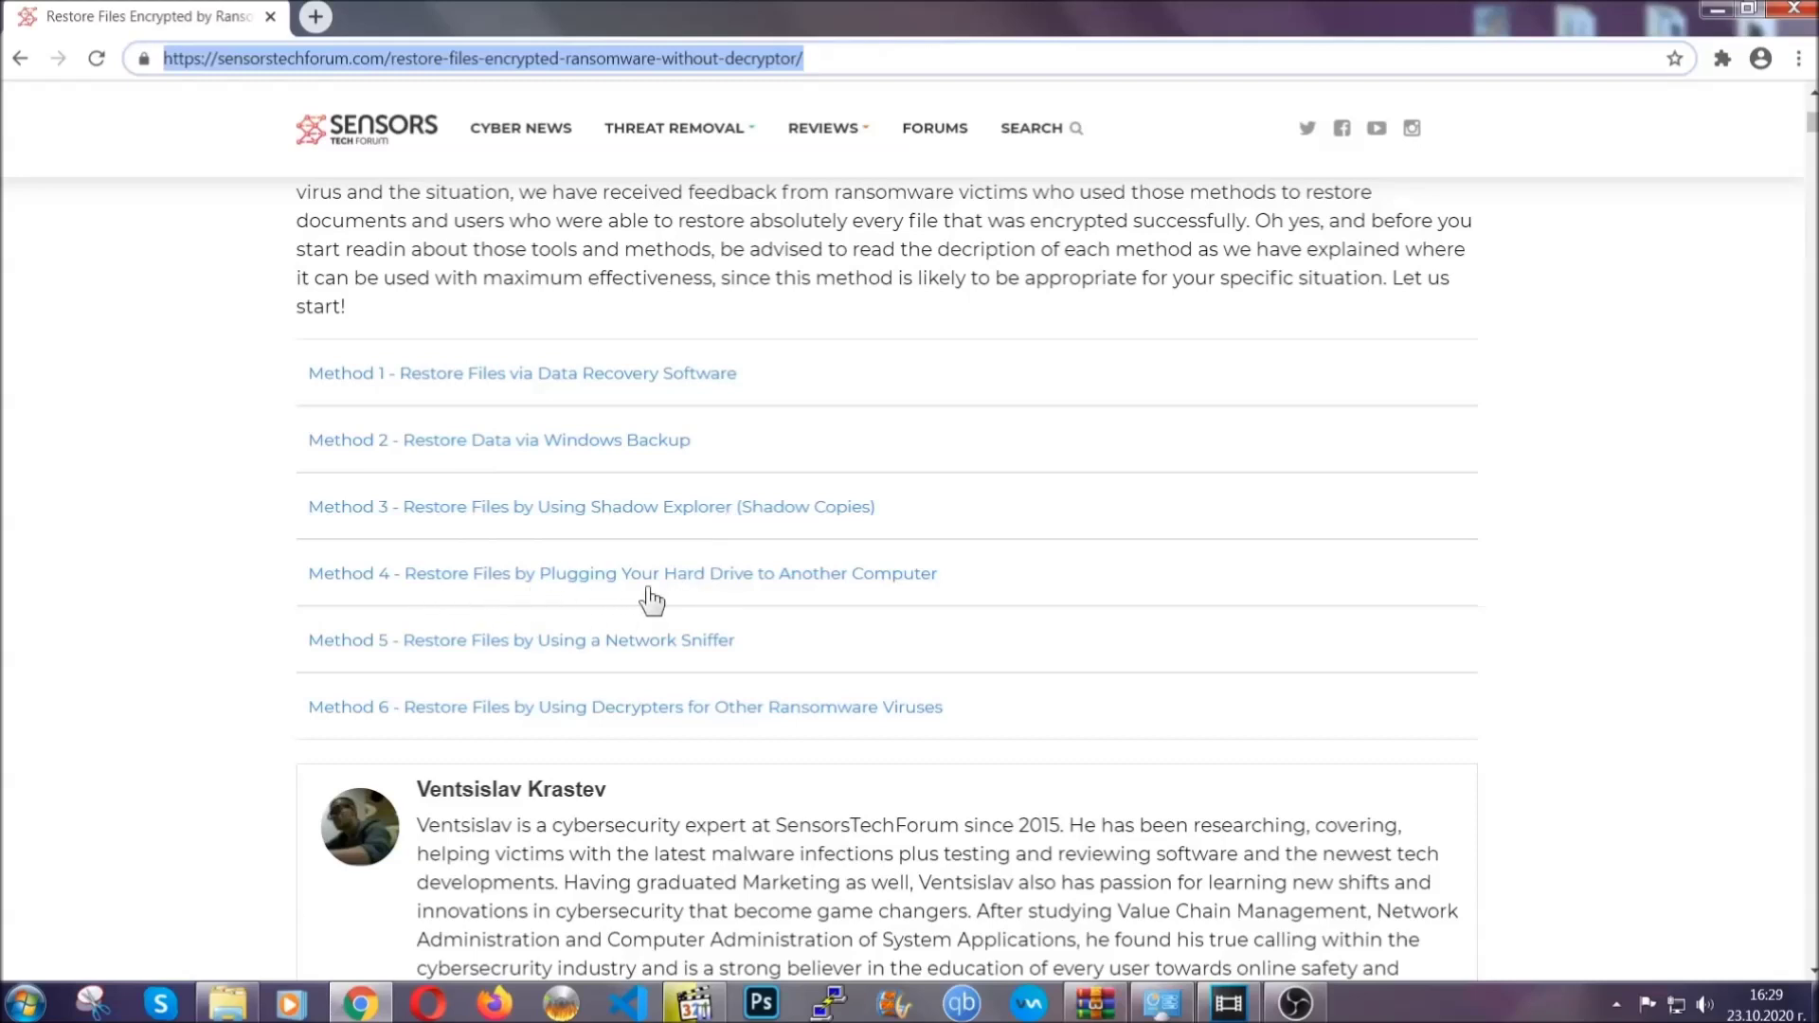
left_click(566, 441)
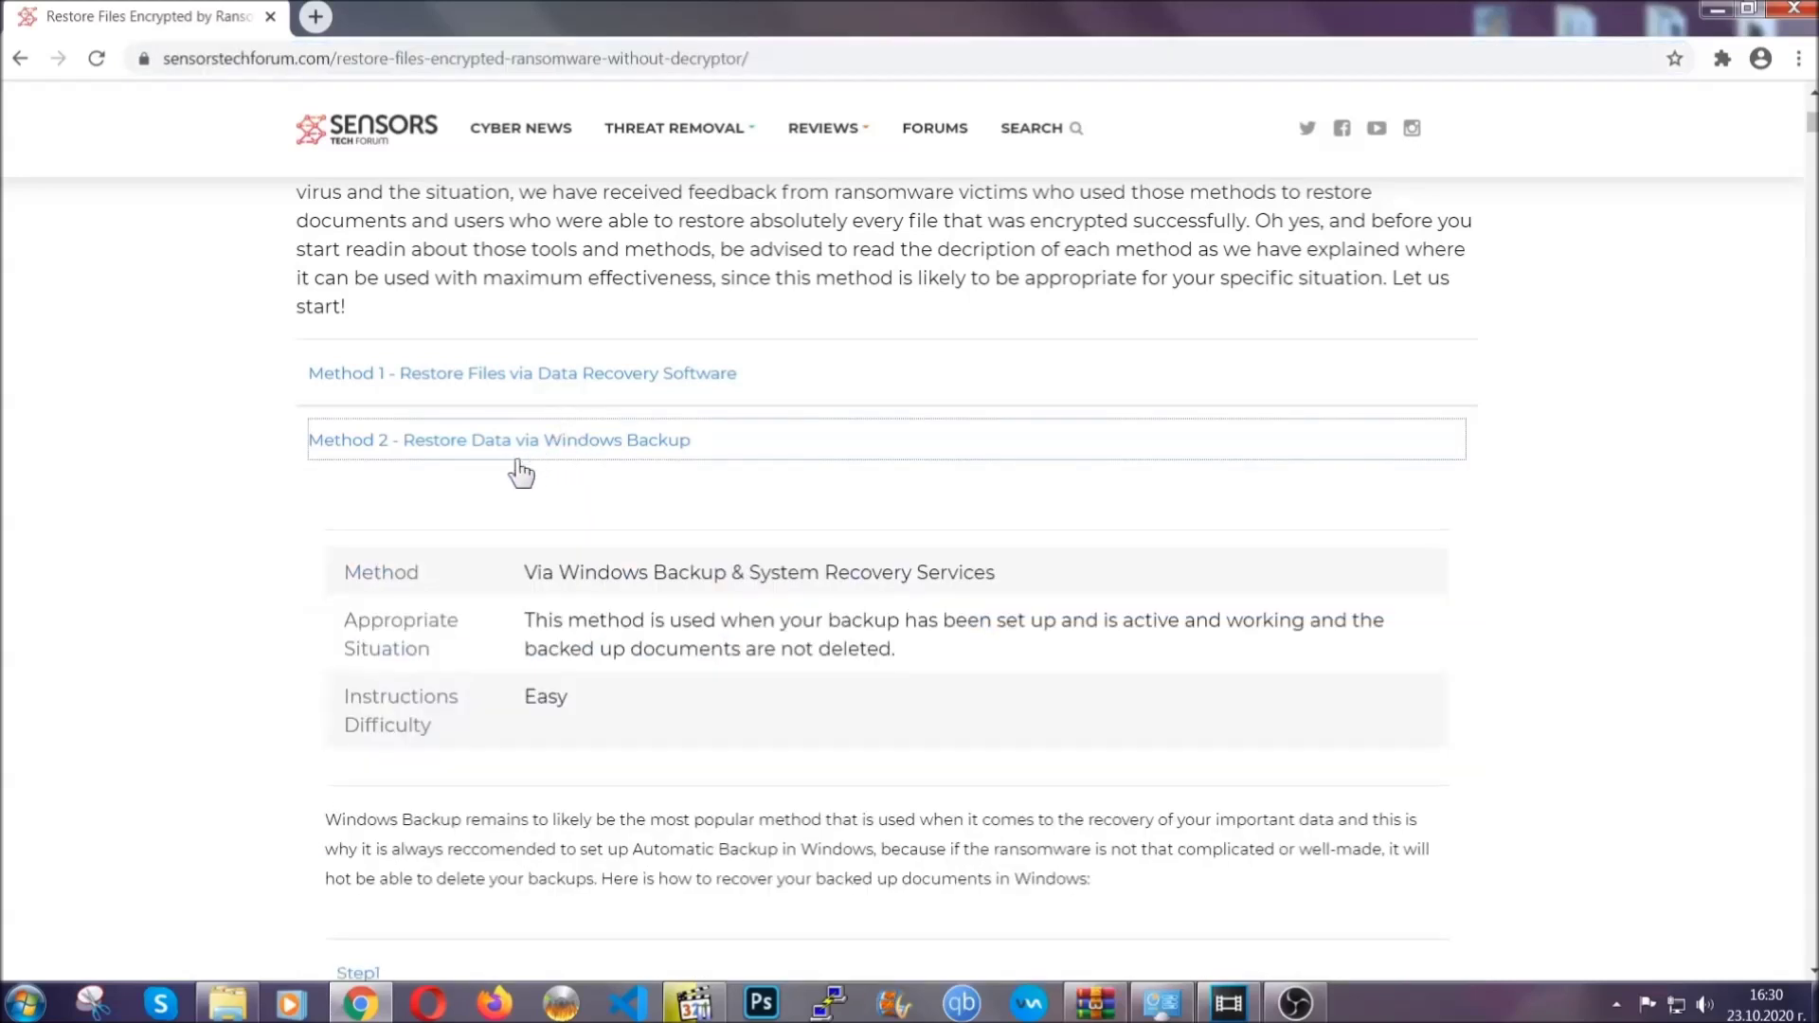
Expand Step1, Step2 and Step3 of the Method 2 Windows Backup instructions
left_click_drag(526, 567, 640, 707)
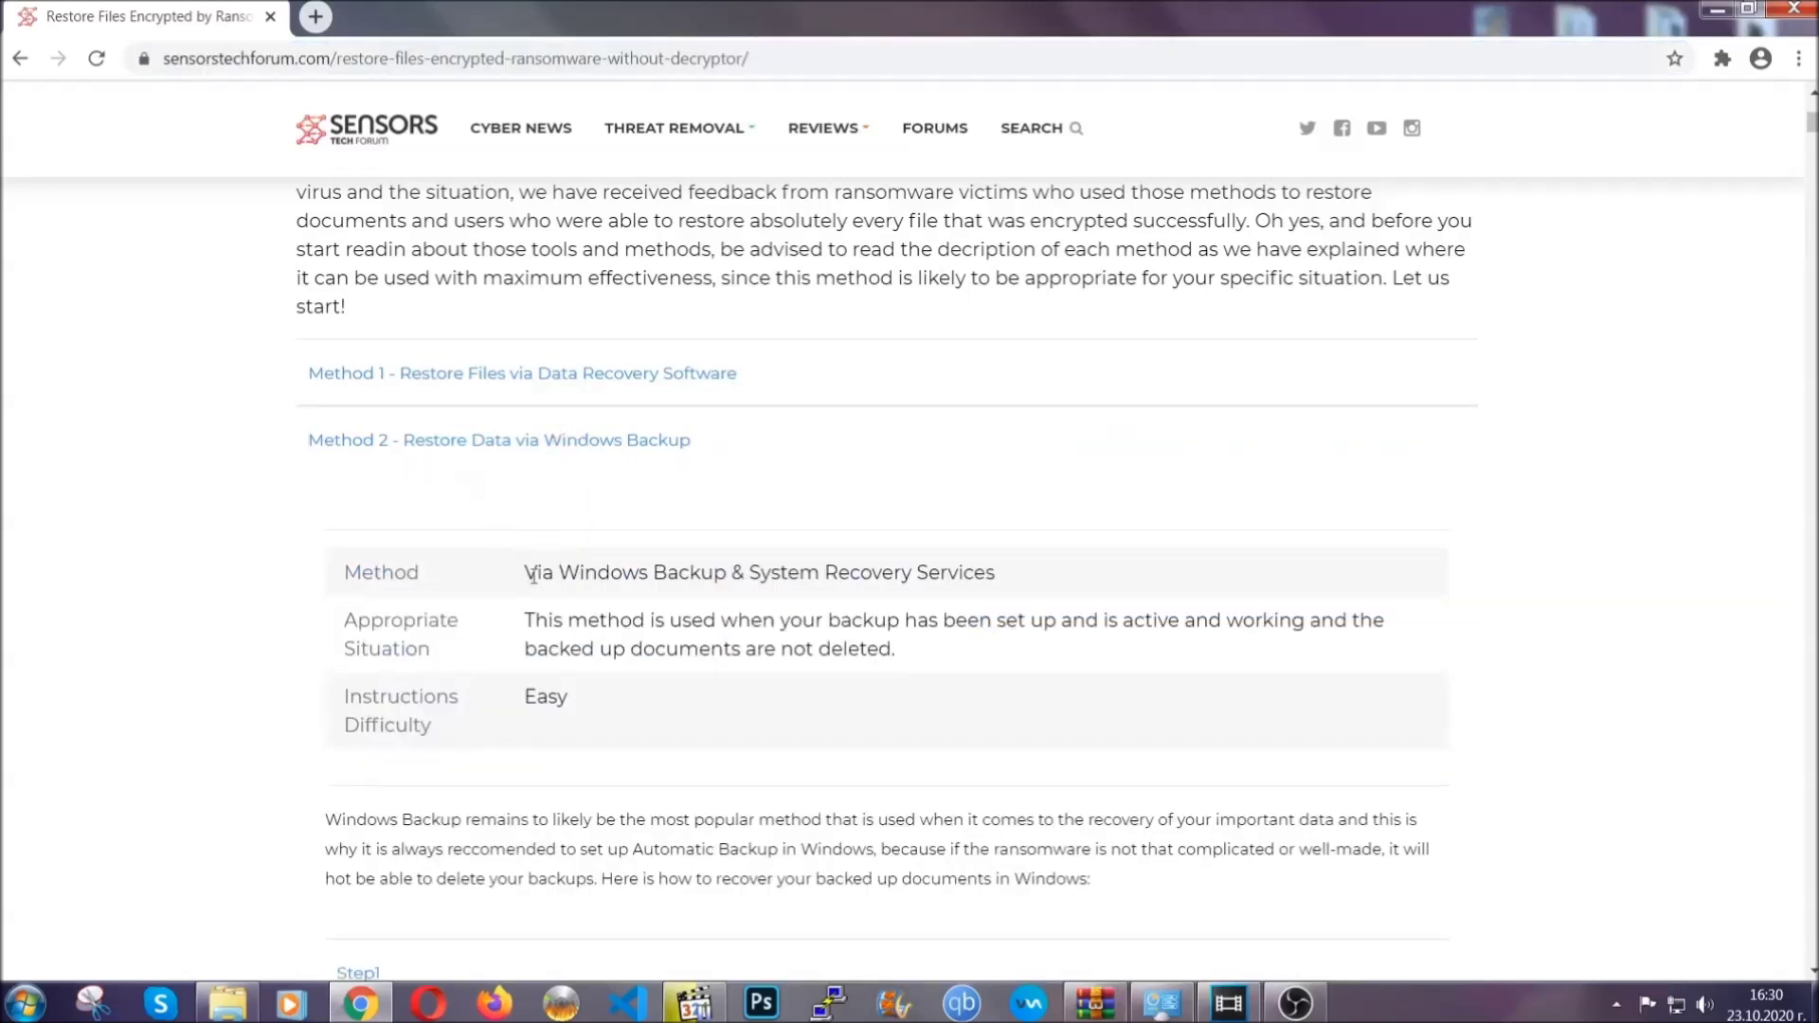
left_click(644, 712)
scroll(650, 706, "down", 4)
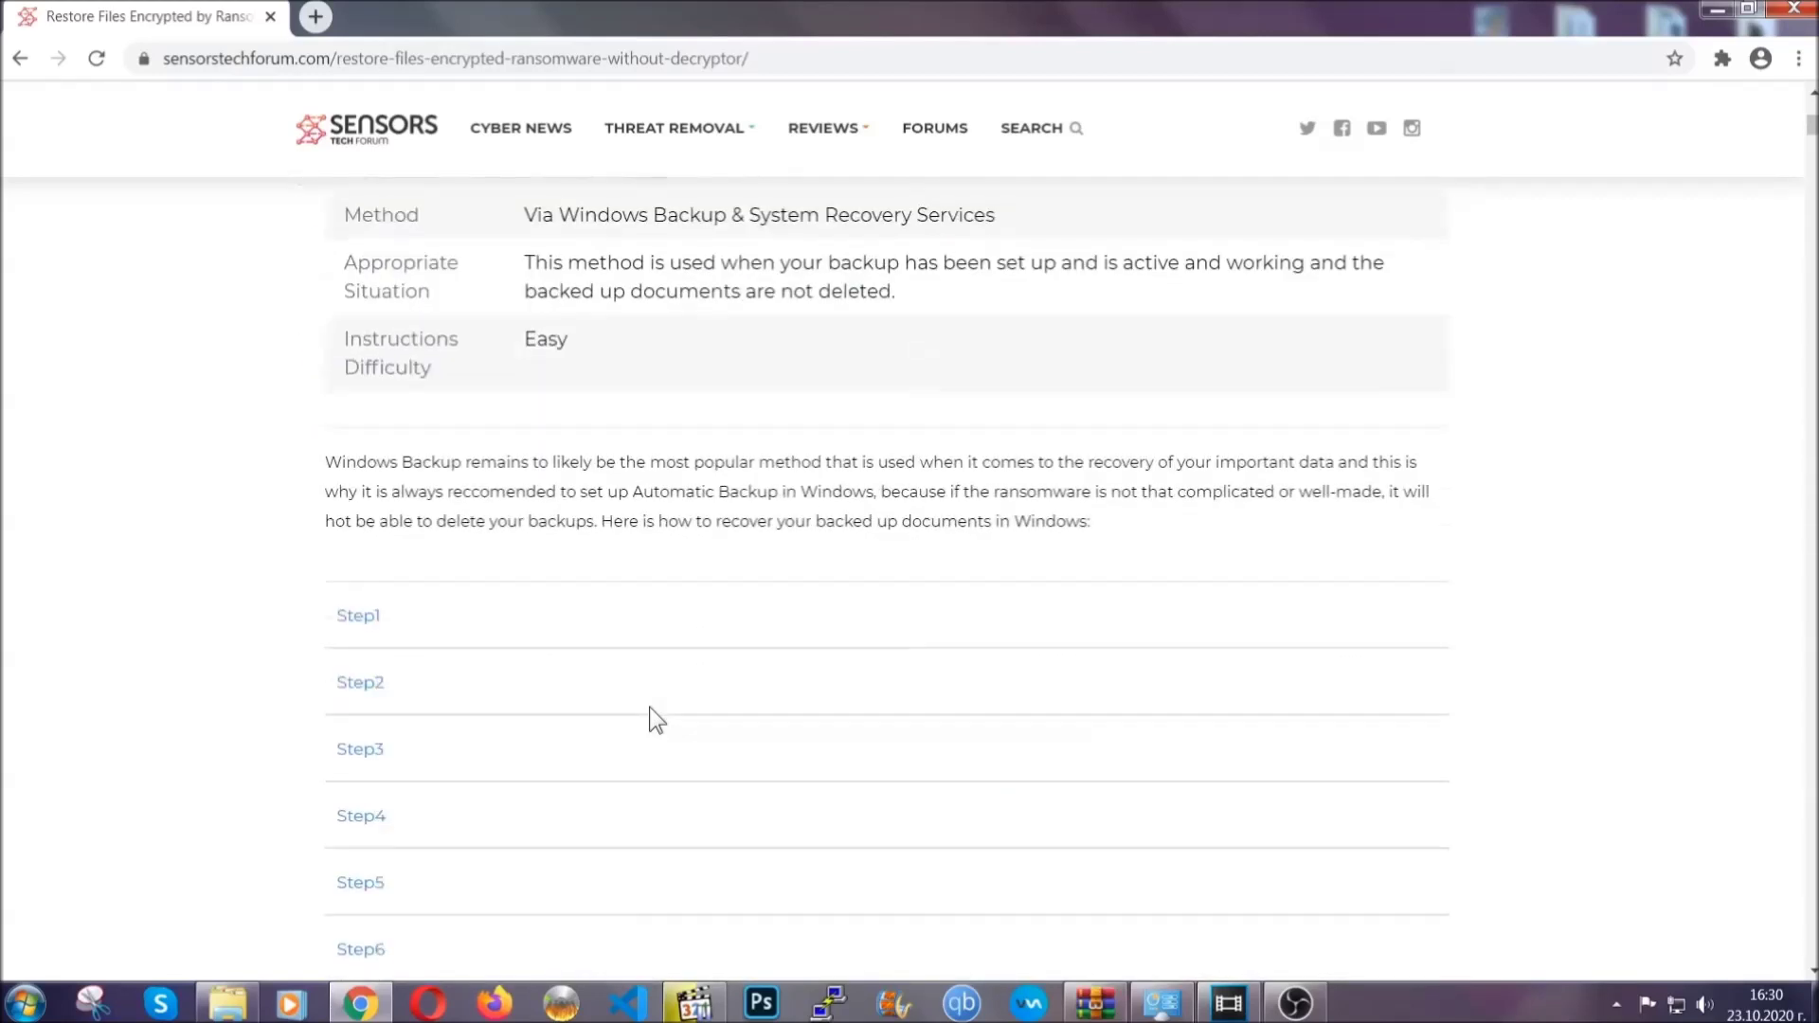
scroll(650, 707, "down", 1)
left_click(377, 498)
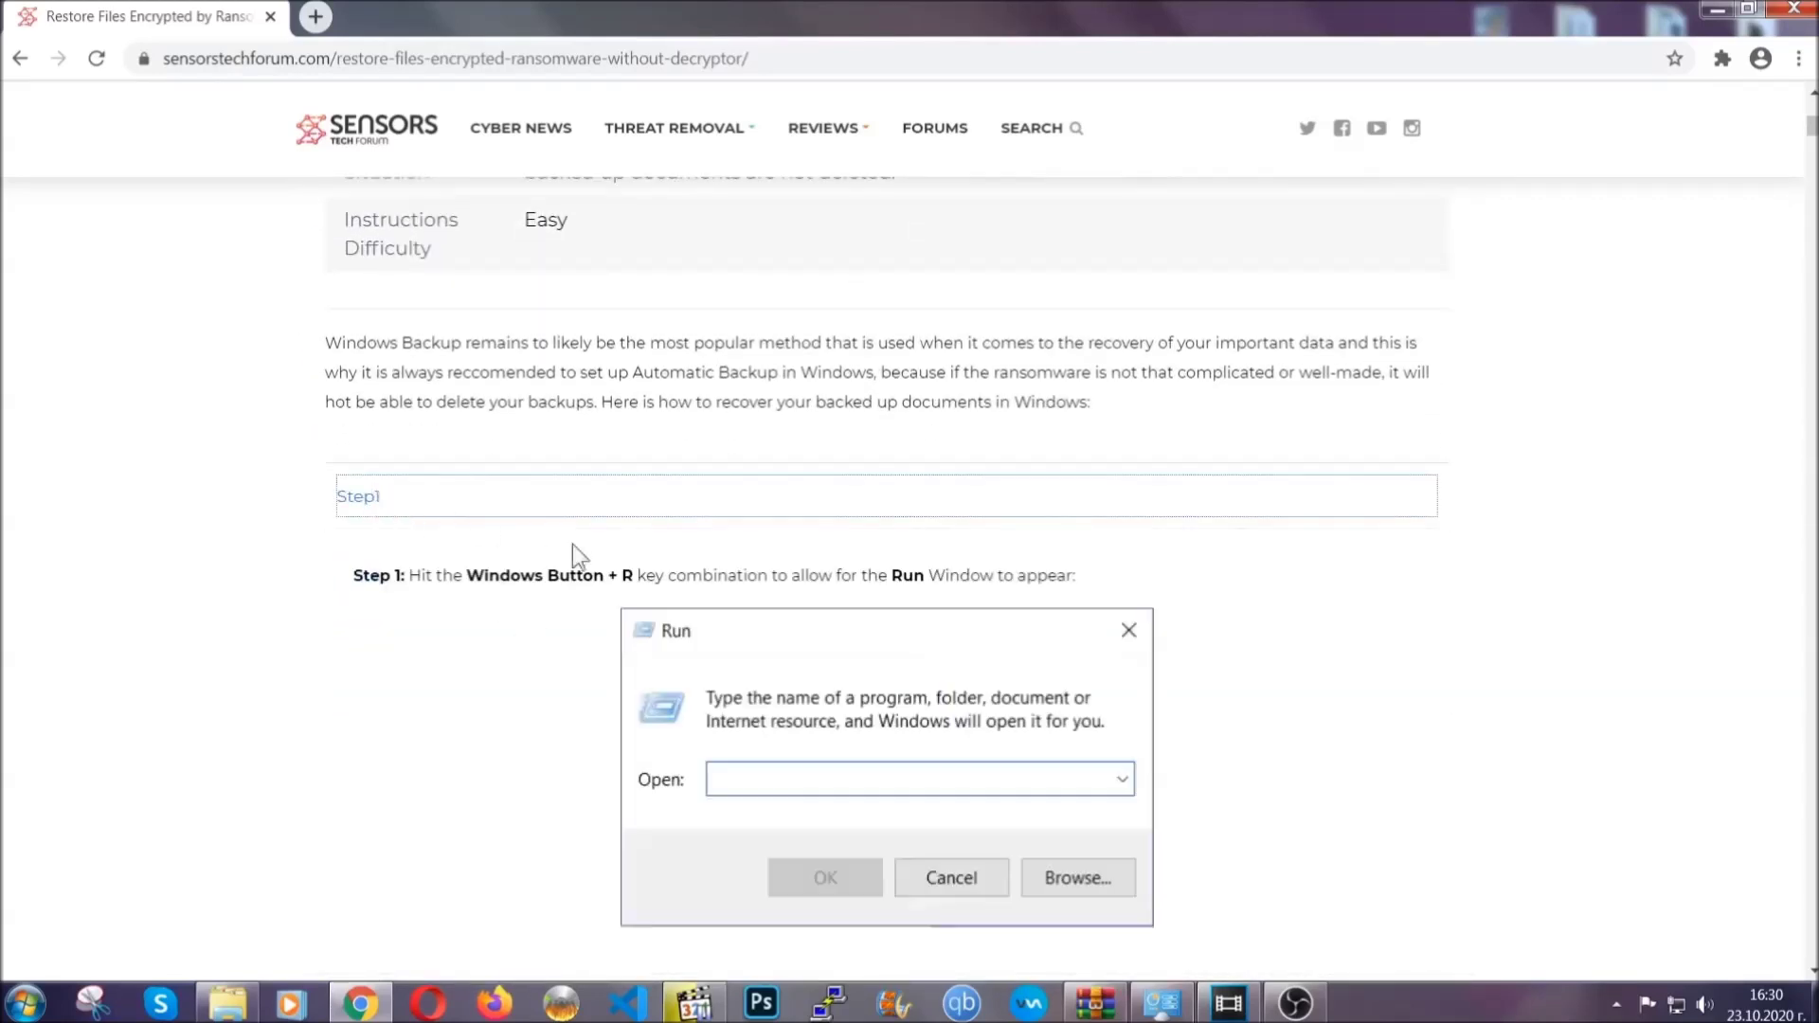
scroll(851, 589, "down", 5)
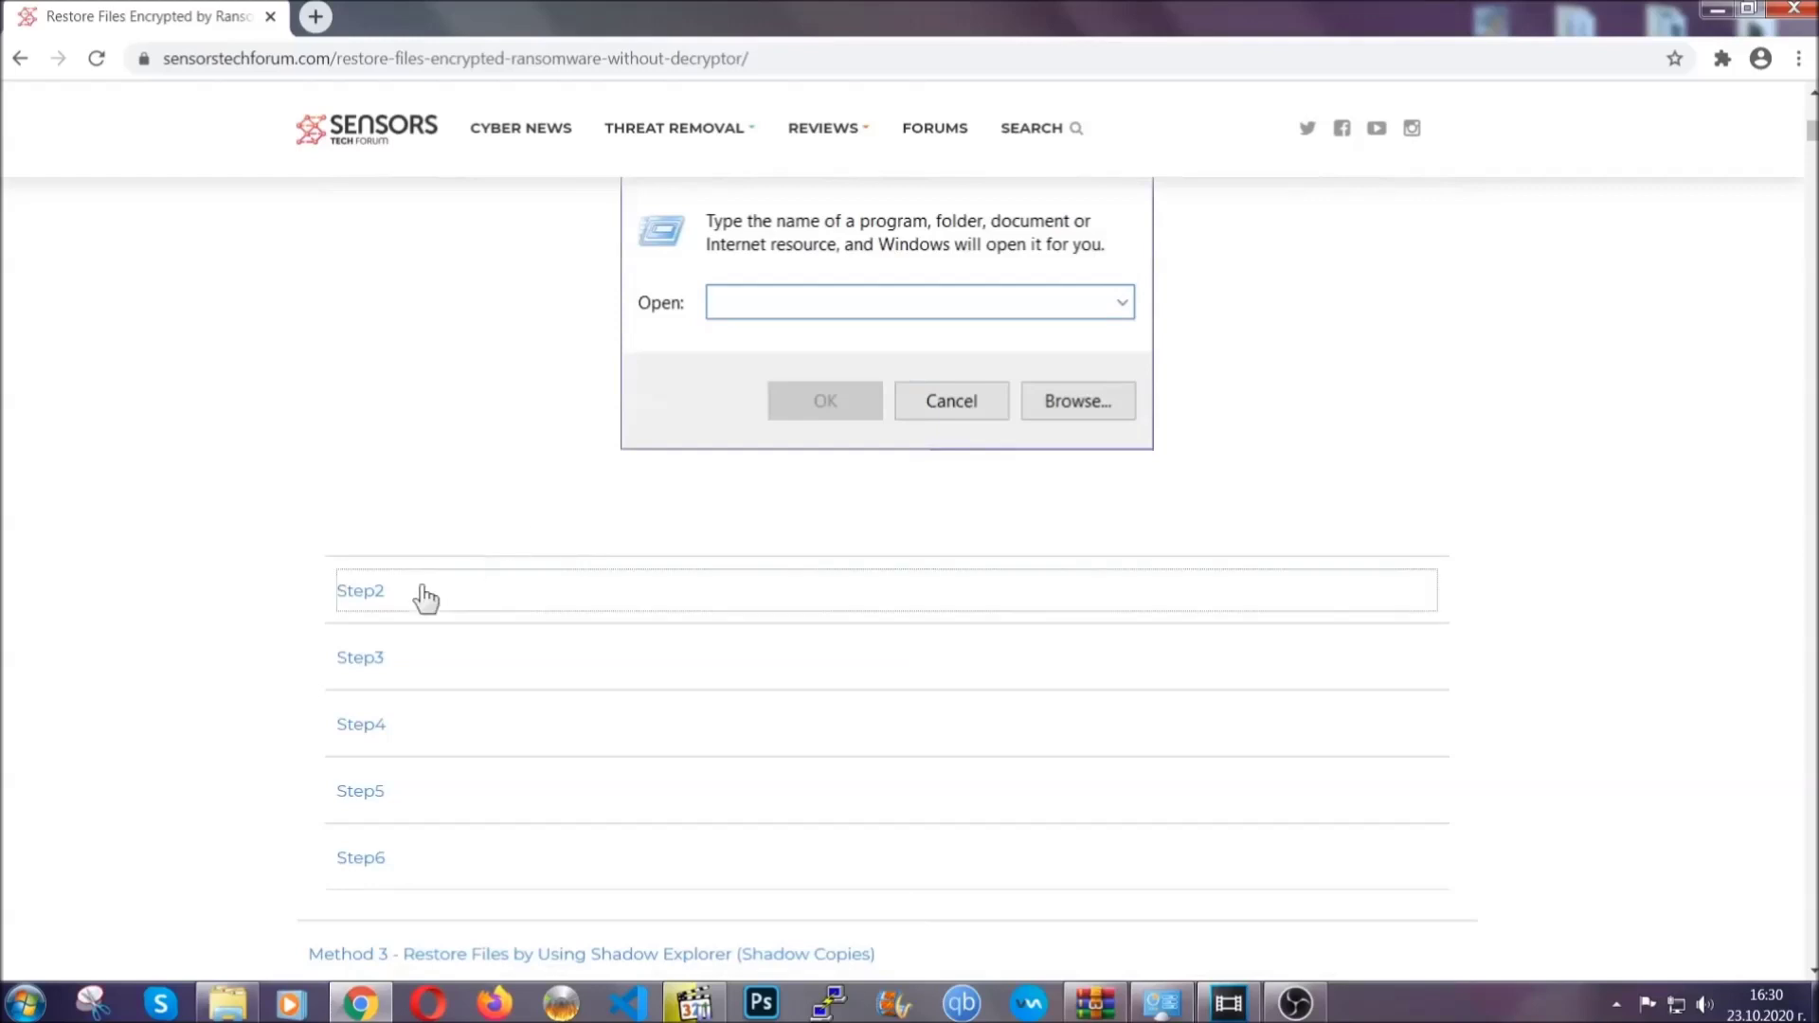
left_click(425, 597)
scroll(816, 599, "down", 5)
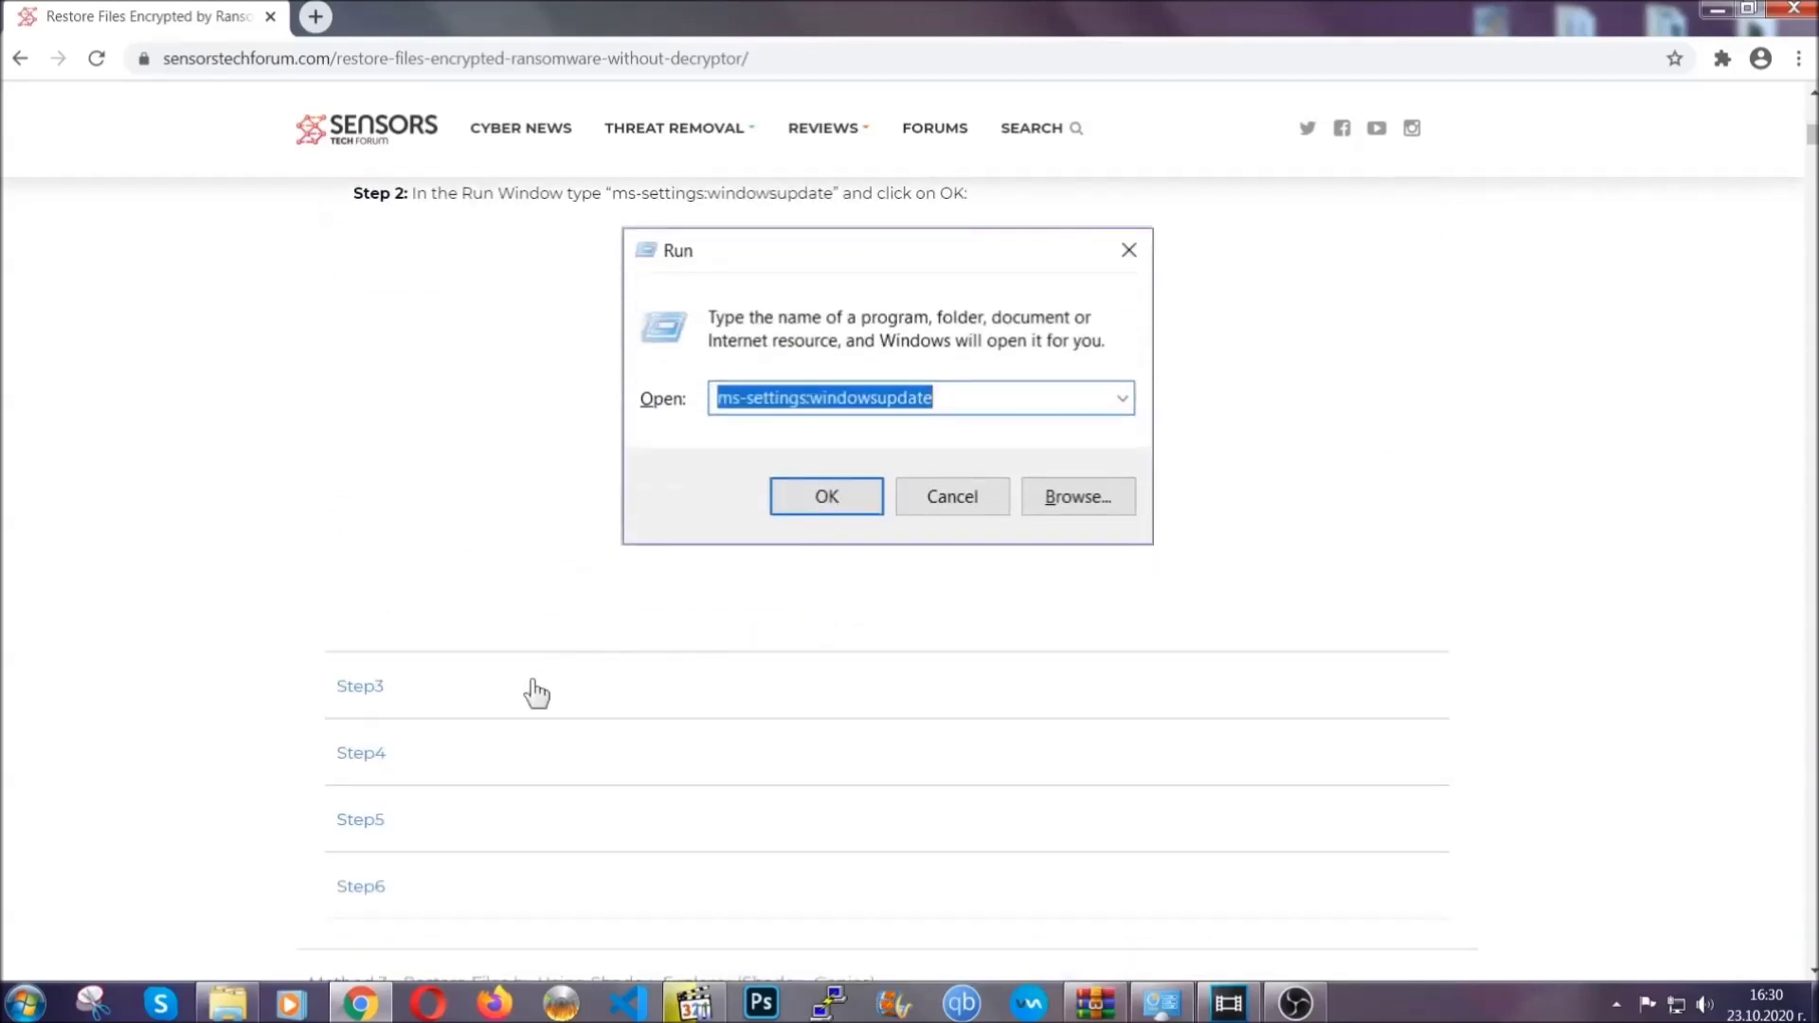
left_click(537, 695)
Read through the expanded backup steps, return to the top, and minimize Chrome to the desktop
scroll(809, 649, "down", 4)
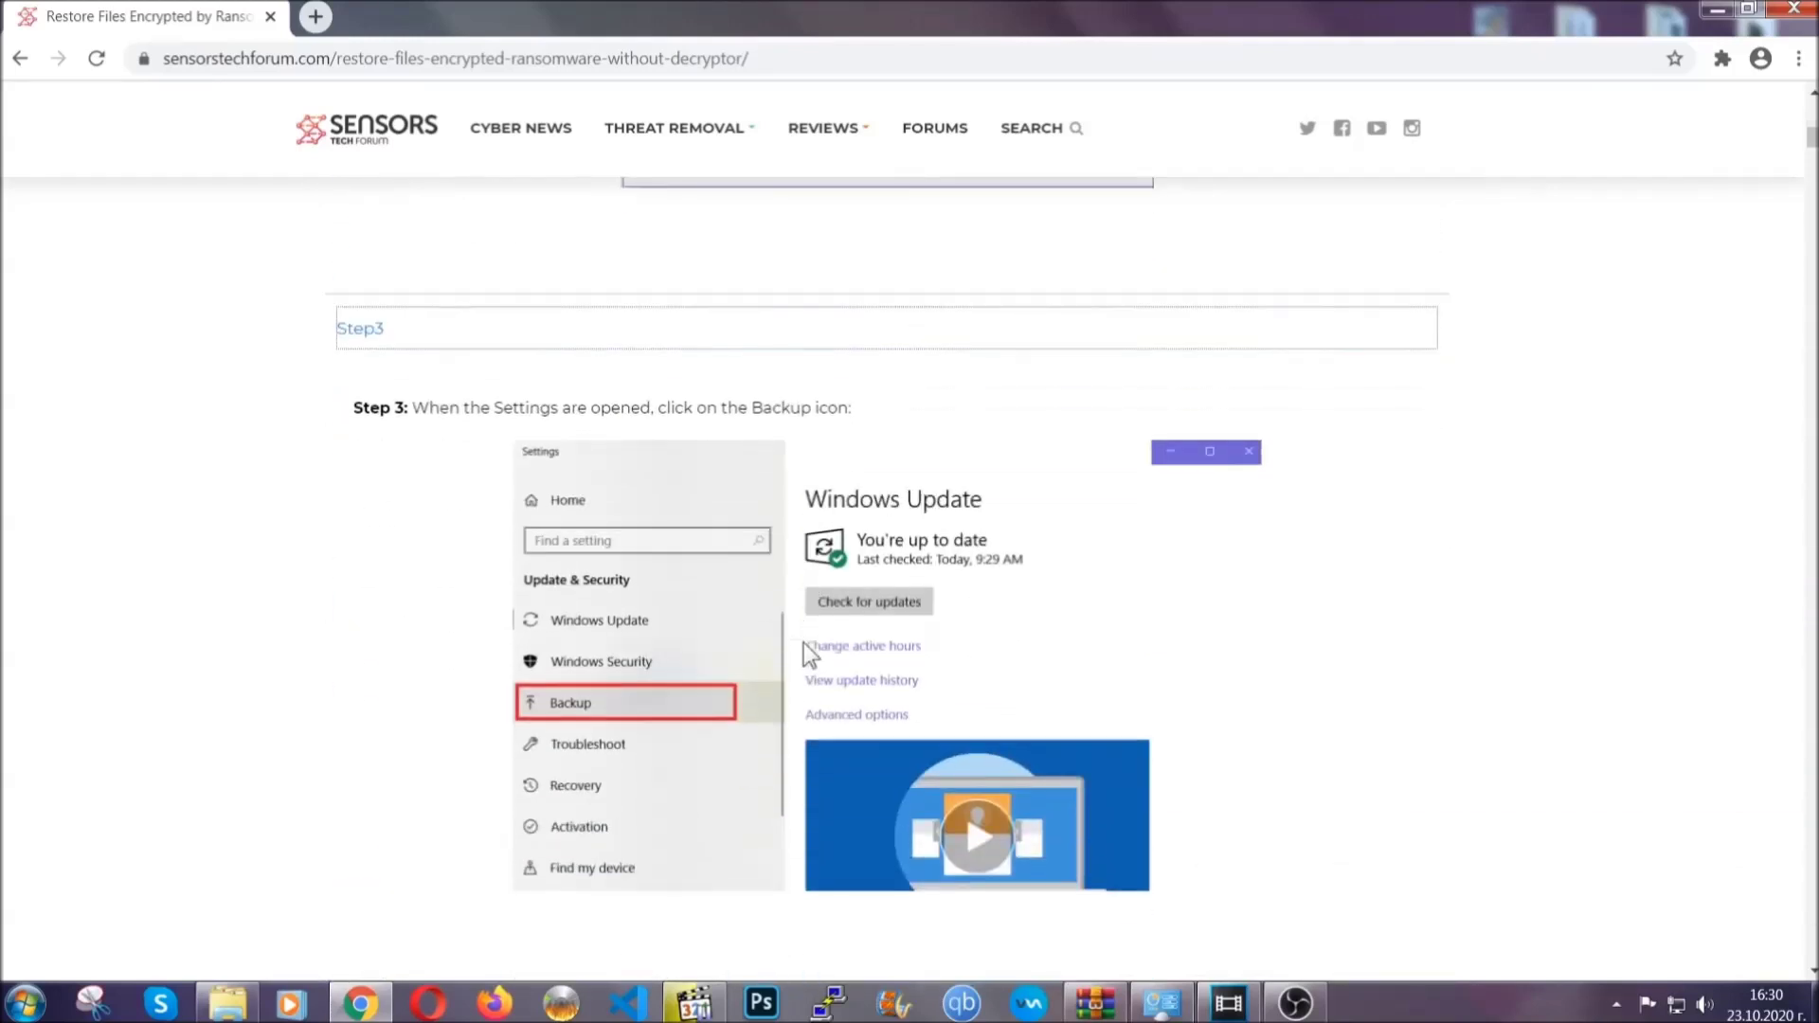
scroll(803, 642, "down", 3)
scroll(800, 646, "down", 2)
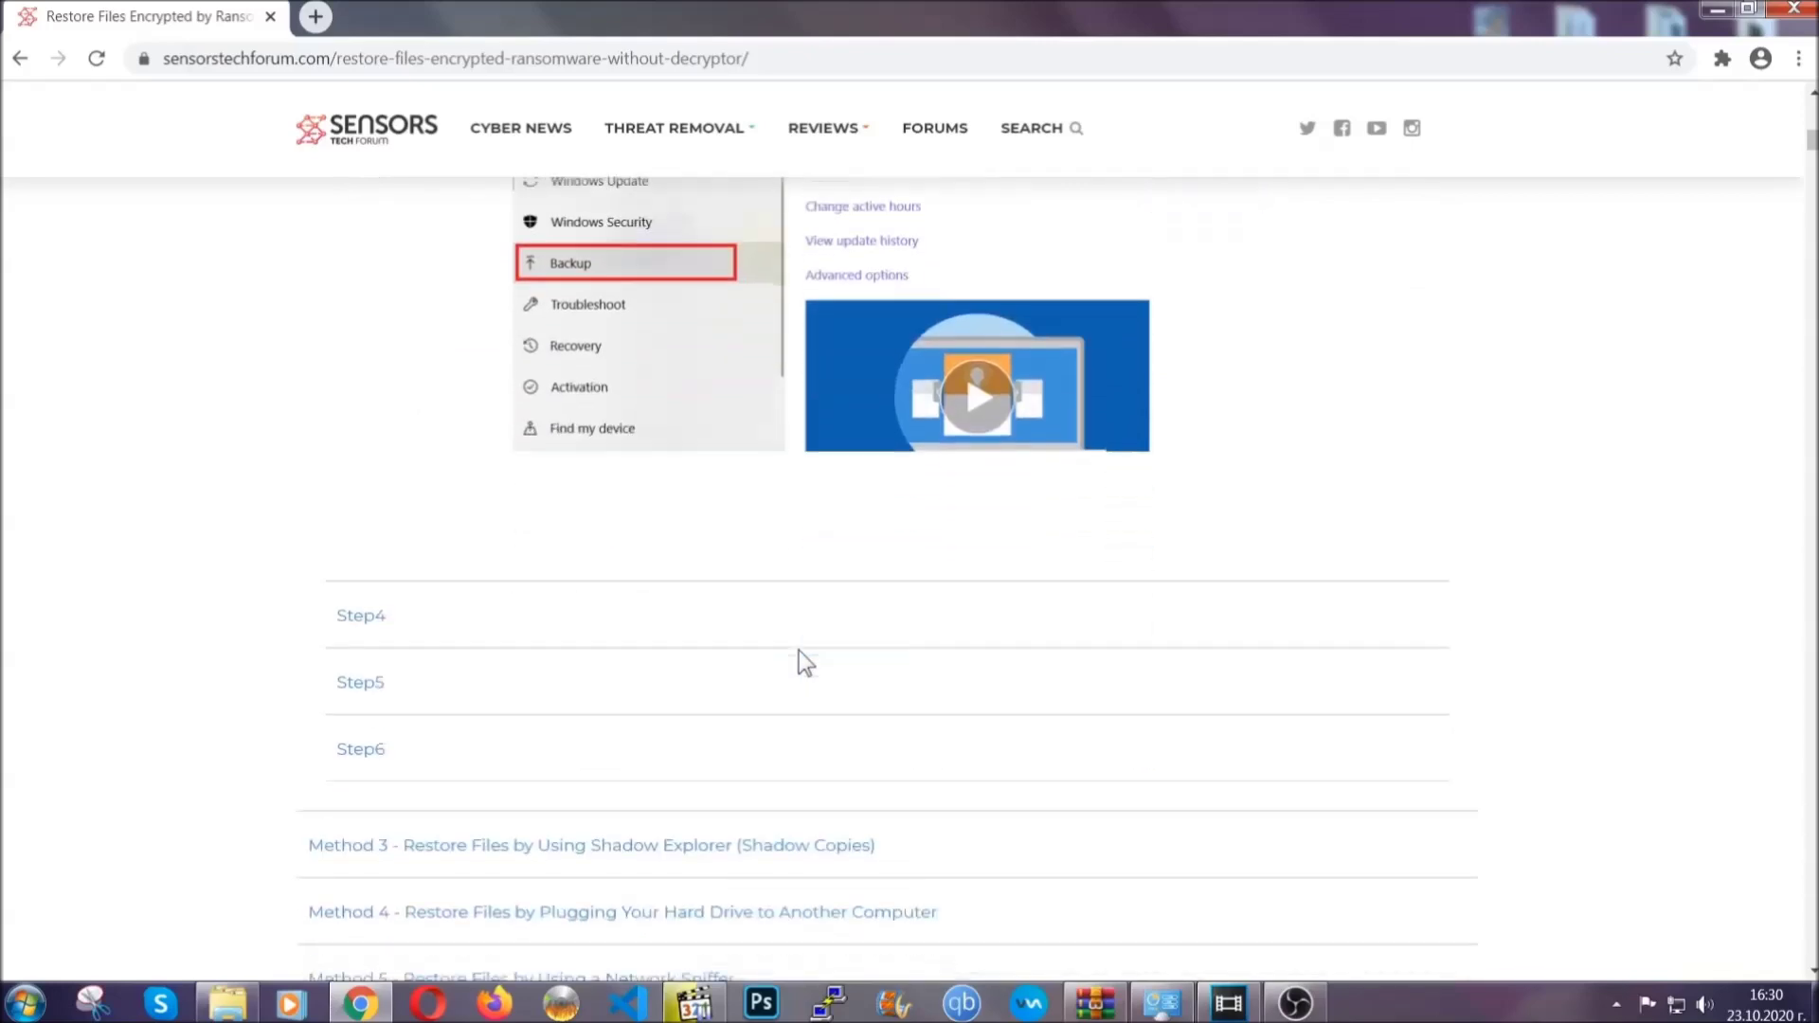
scroll(799, 650, "down", 1)
scroll(799, 650, "down", 3)
scroll(799, 650, "down", 2)
scroll(799, 650, "down", 1)
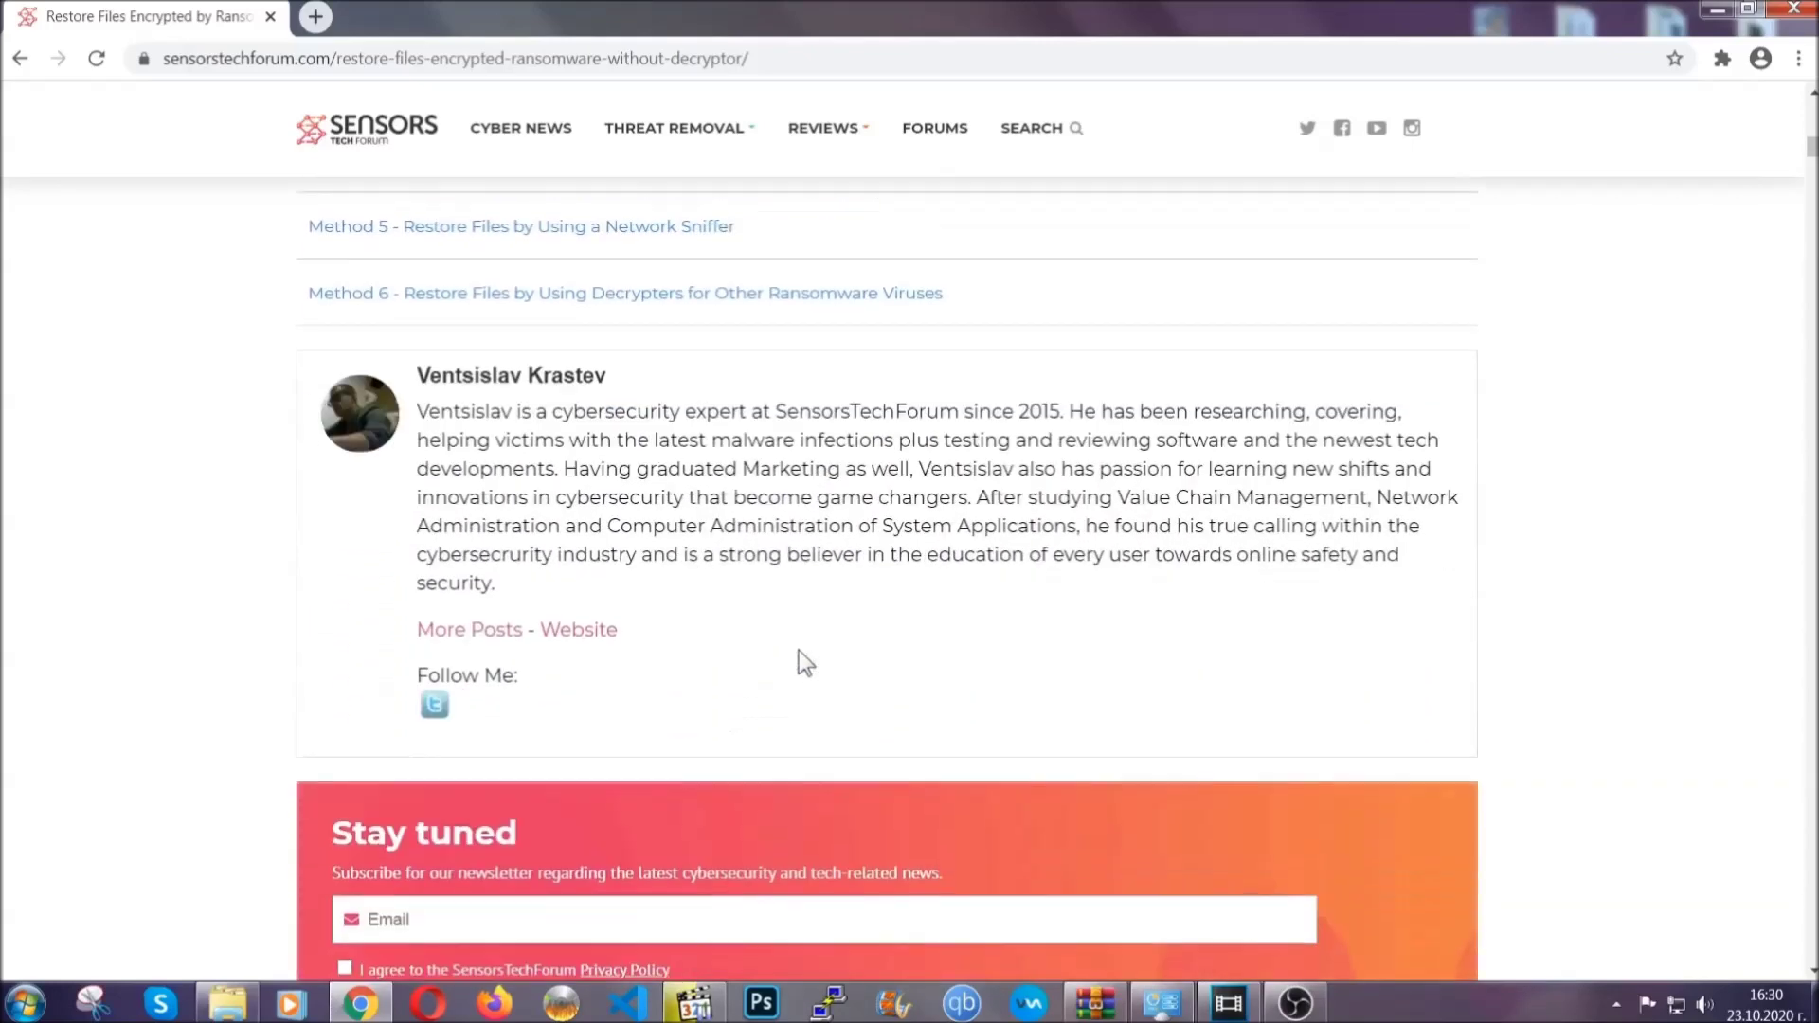
scroll(799, 650, "up", 4)
scroll(799, 649, "up", 5)
scroll(794, 669, "up", 5)
scroll(794, 676, "up", 5)
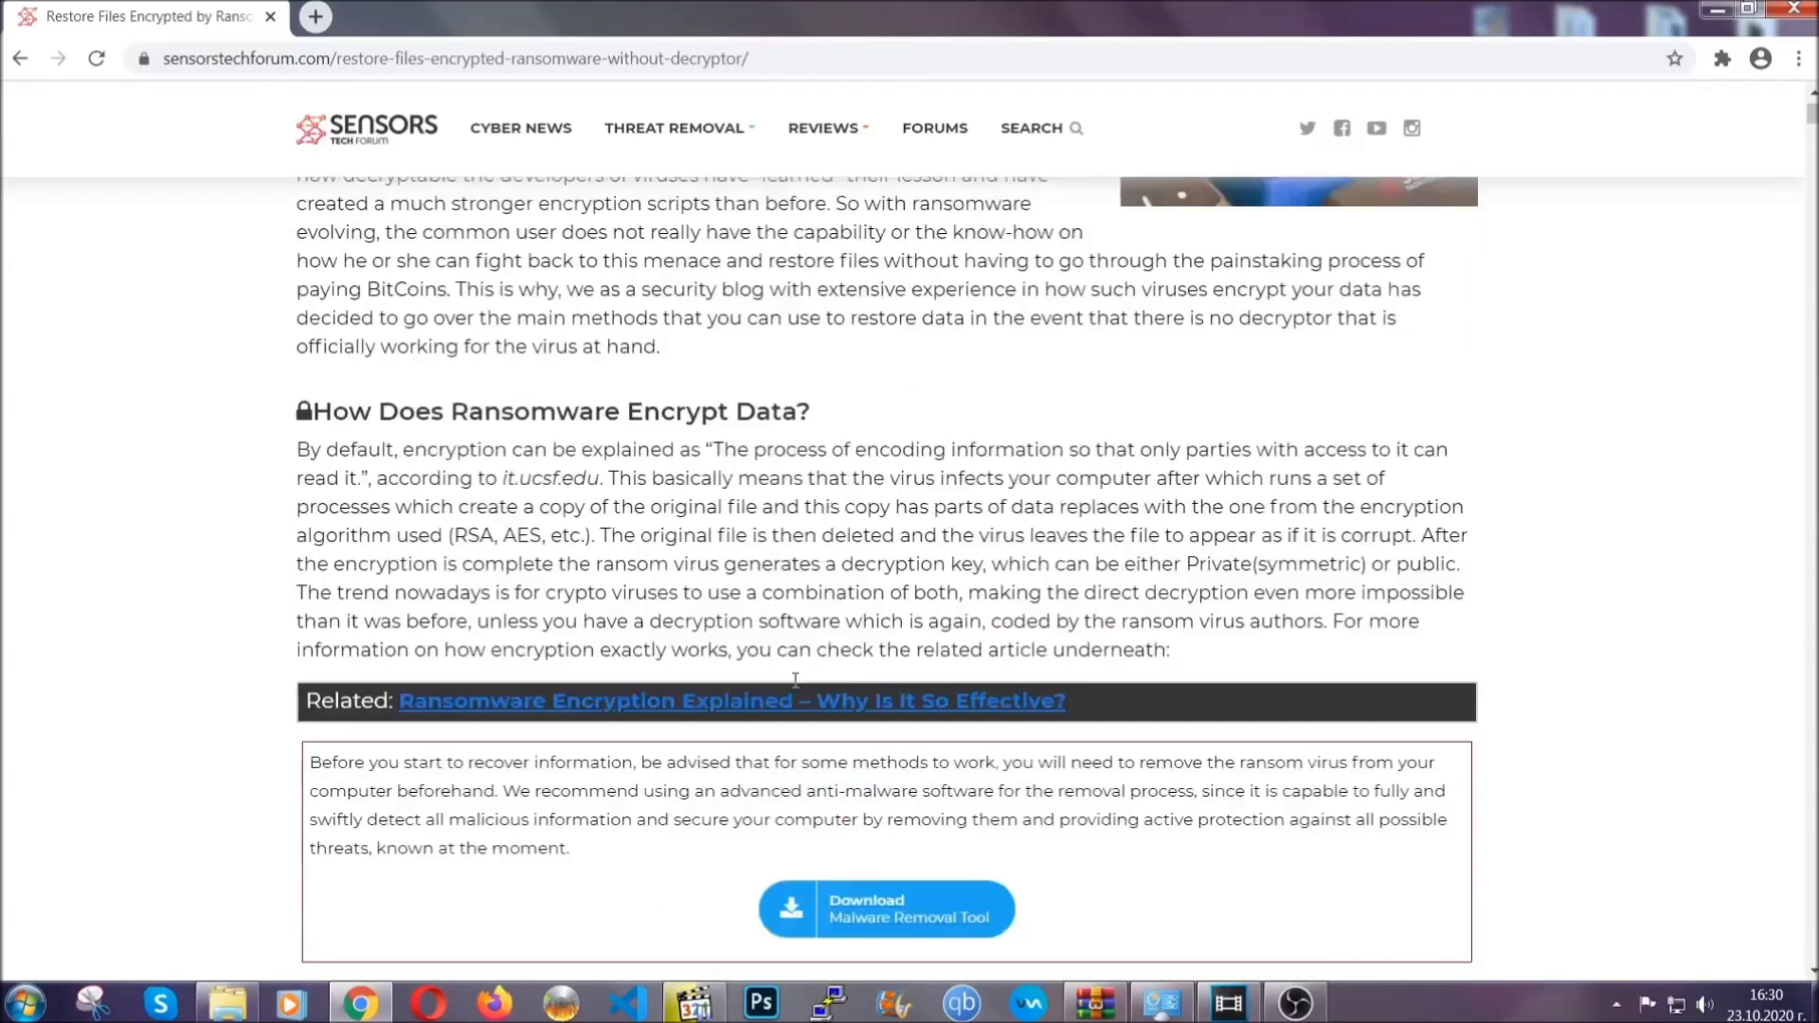
scroll(794, 678, "up", 5)
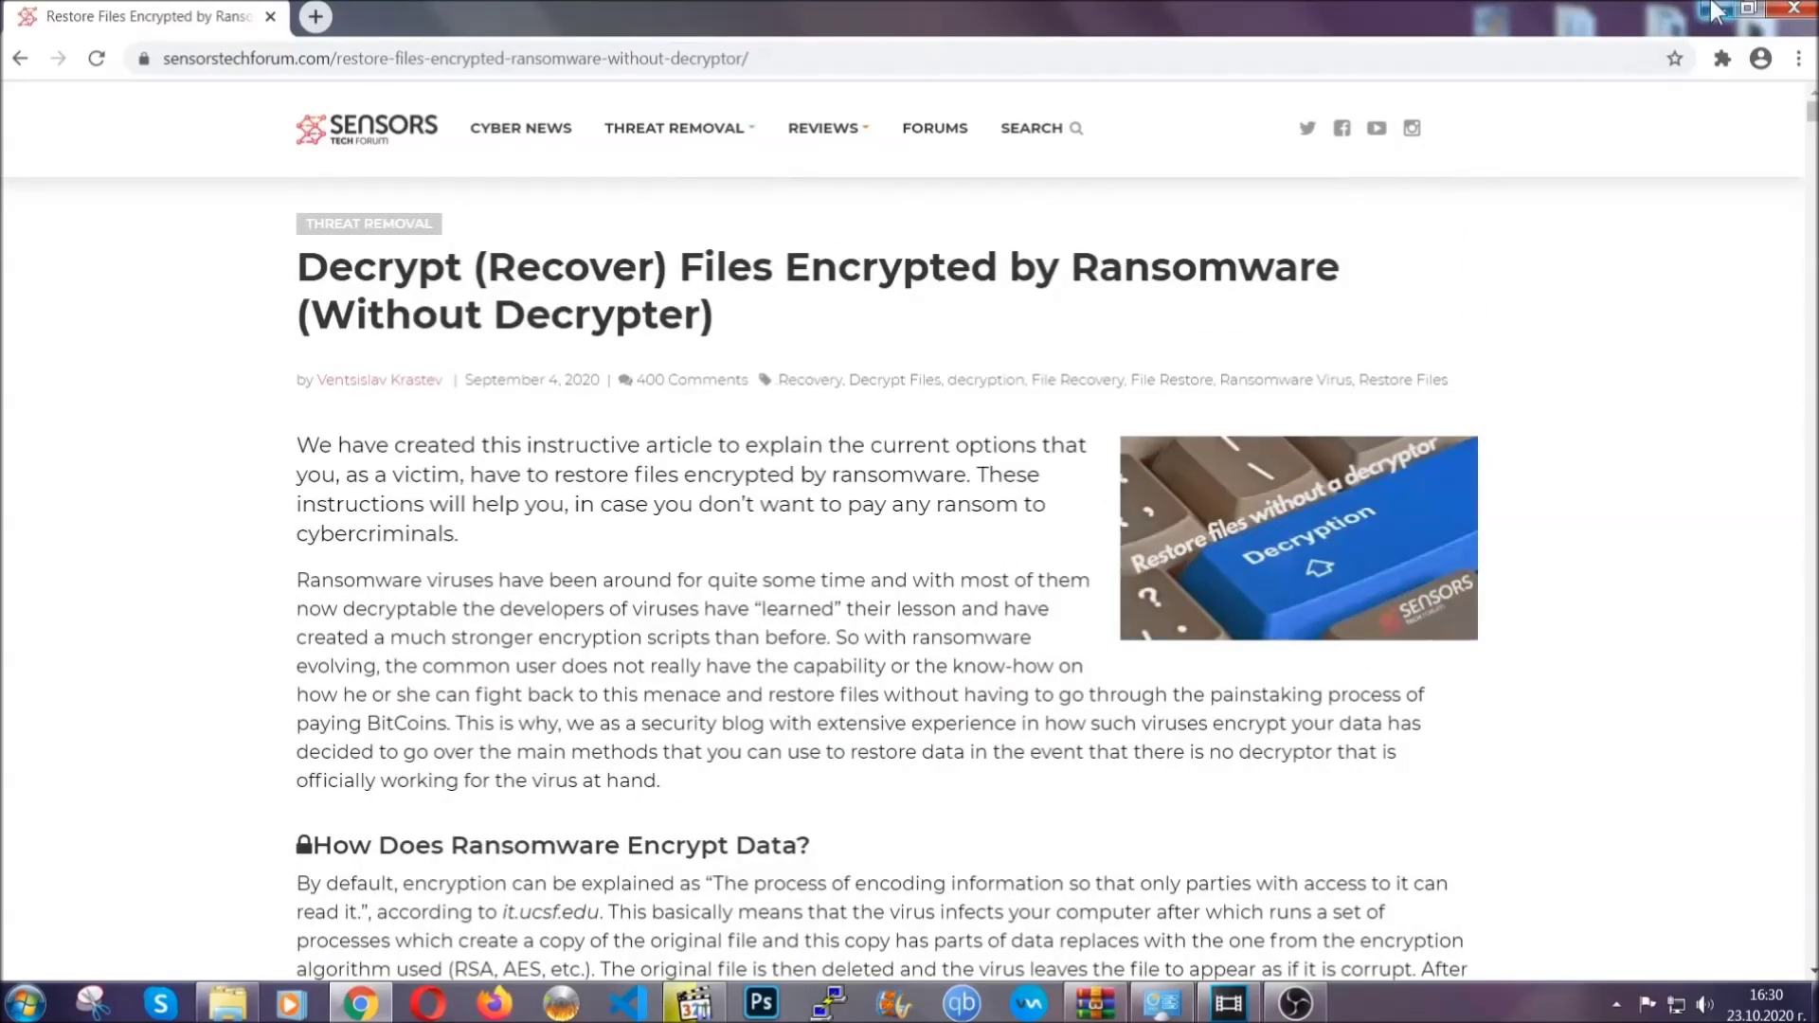
left_click(1713, 10)
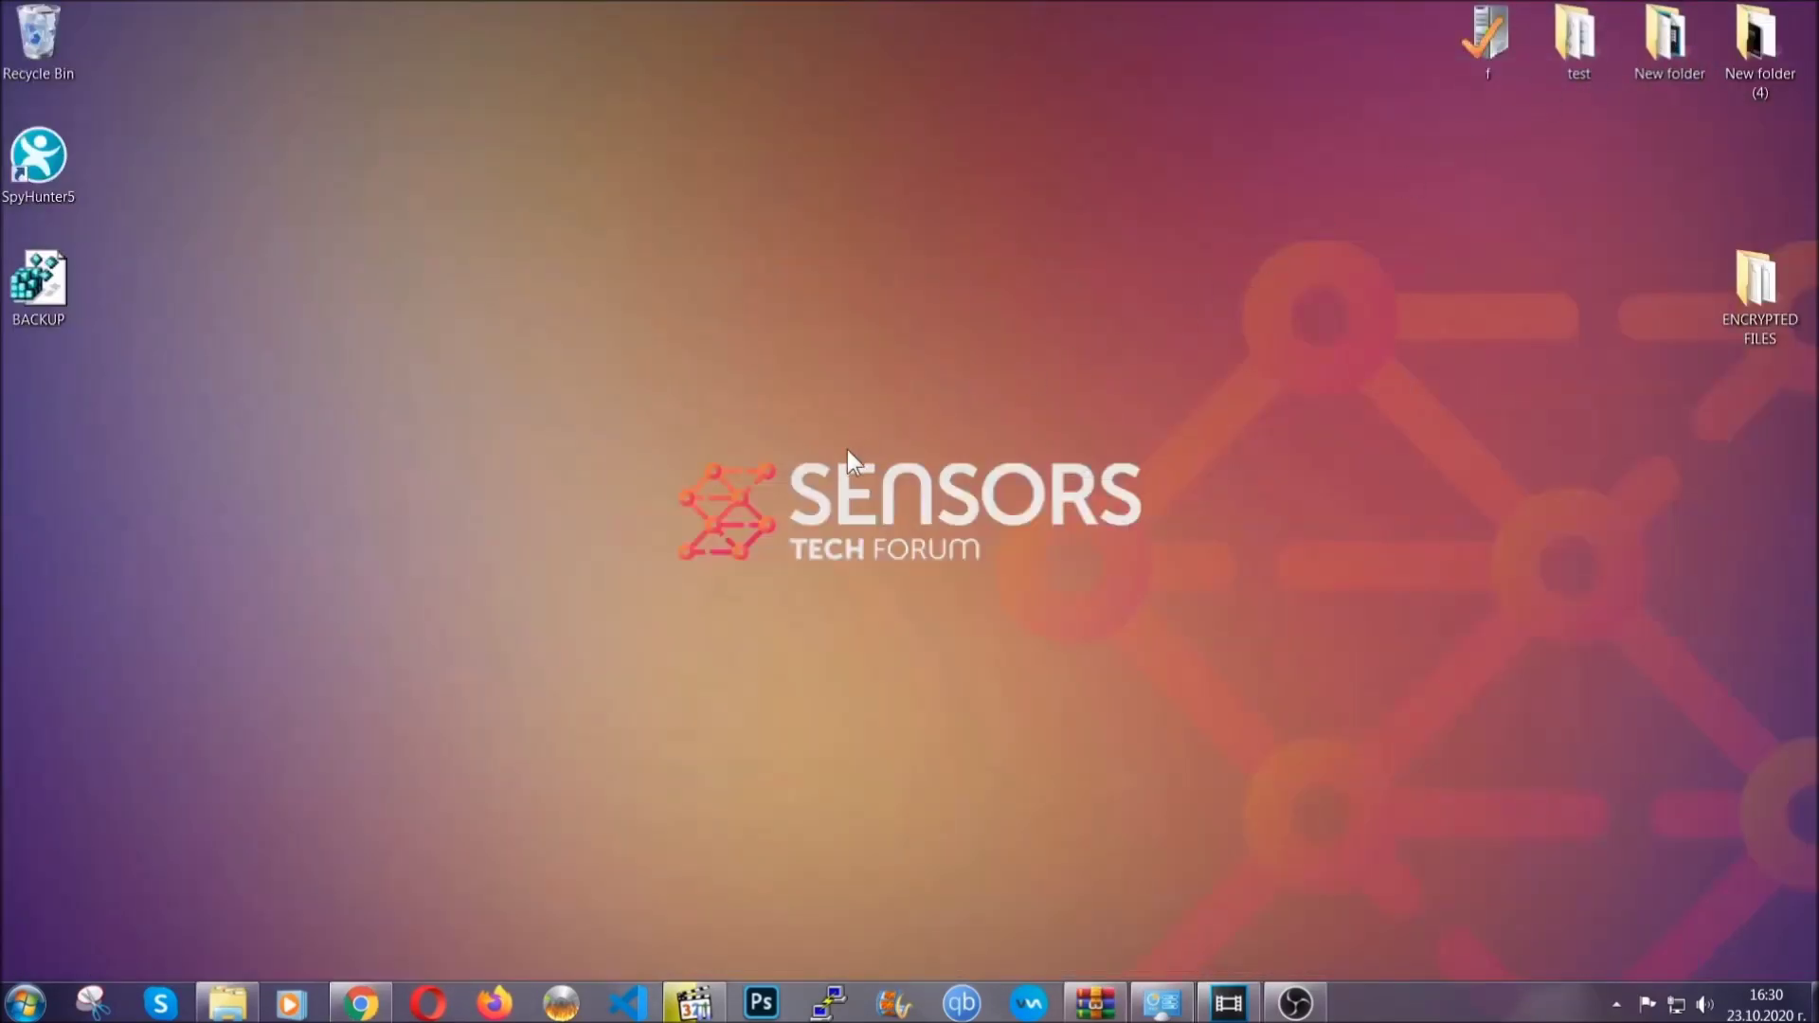